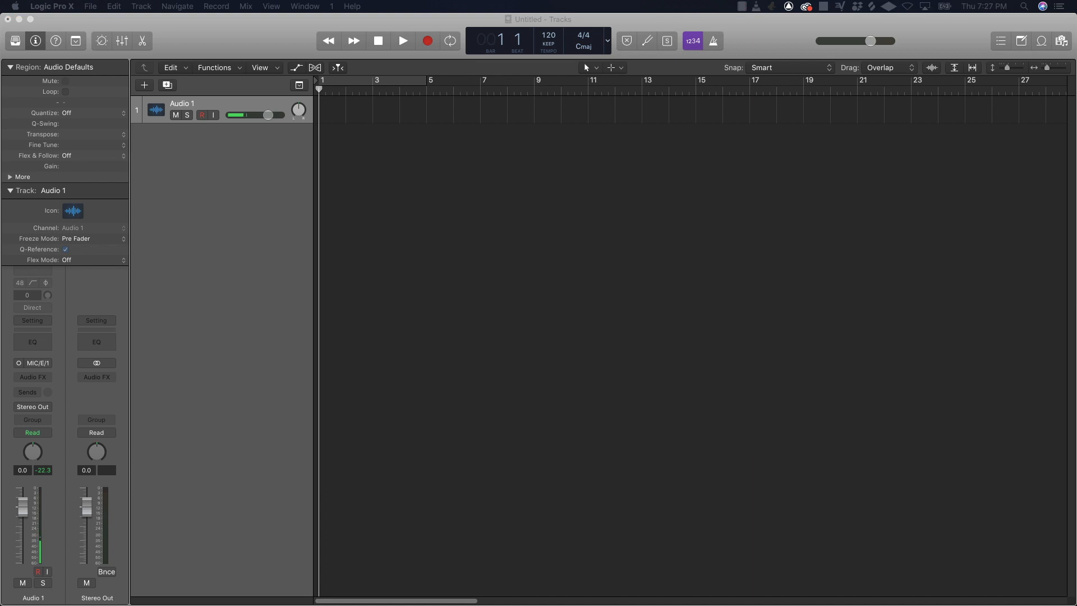
# Step: Import the See You Up audio file onto a new track at bar 1 and delete the empty Audio 1 track
pyautogui.moveTo(3, 353); pyautogui.dragTo(320, 139)
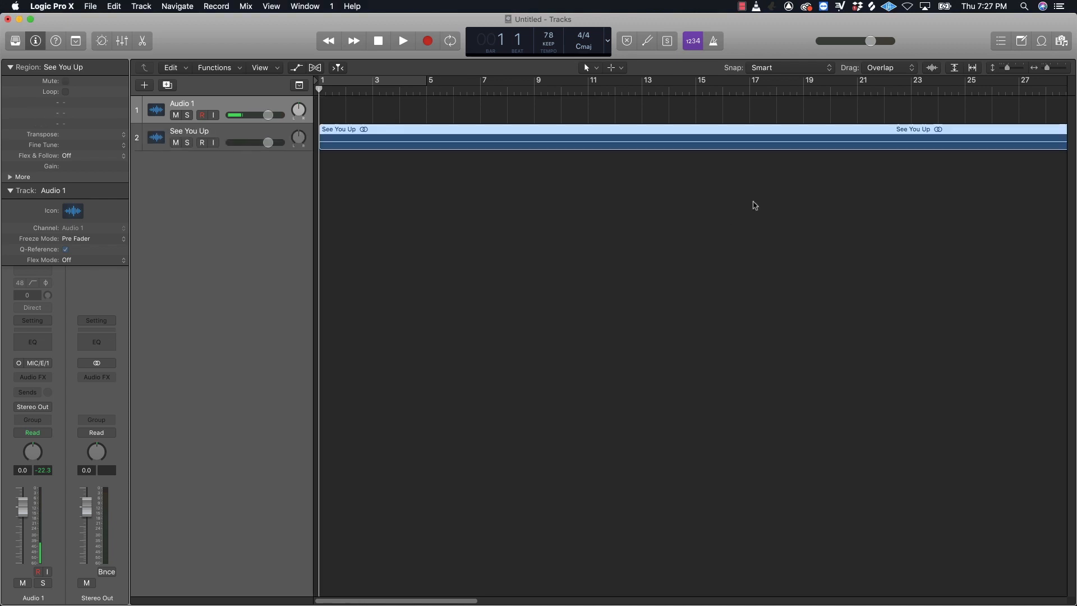
pyautogui.moveTo(1049, 69); pyautogui.dragTo(1015, 72)
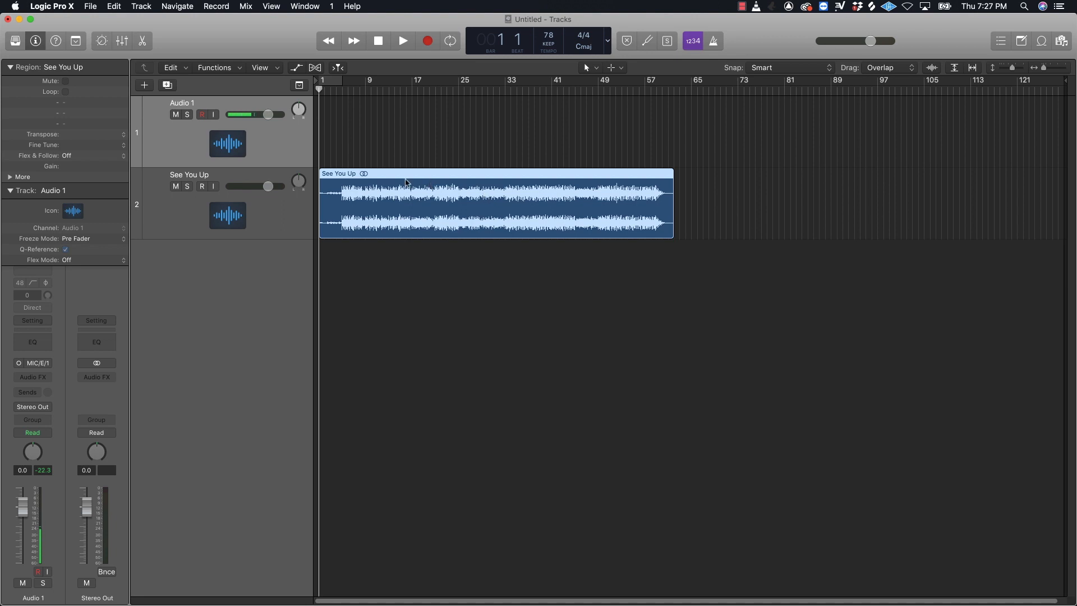
pyautogui.click(288, 146)
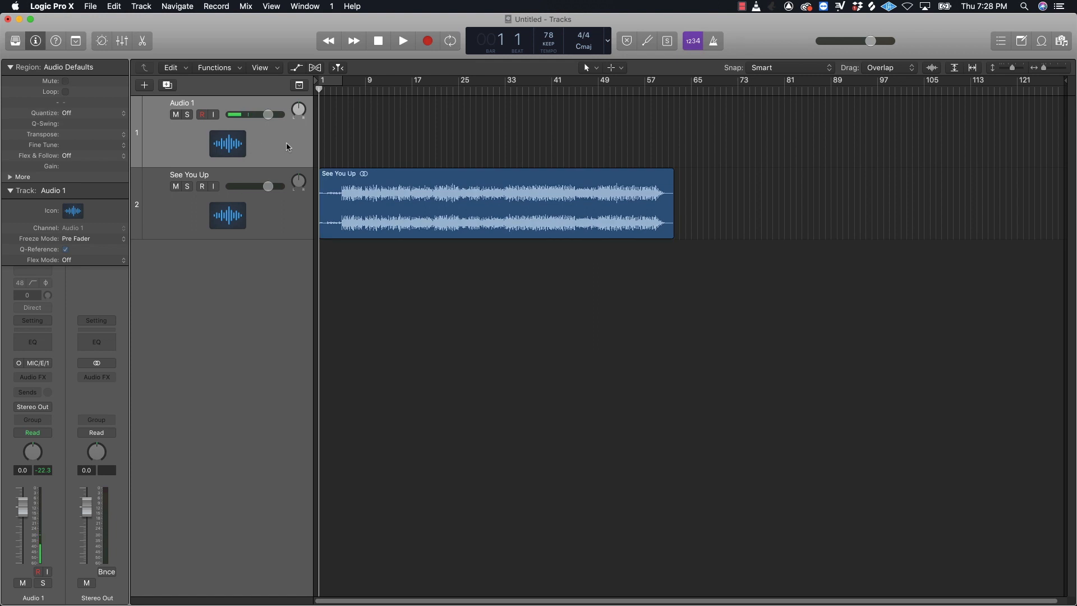
pyautogui.press('super+BackSpace')
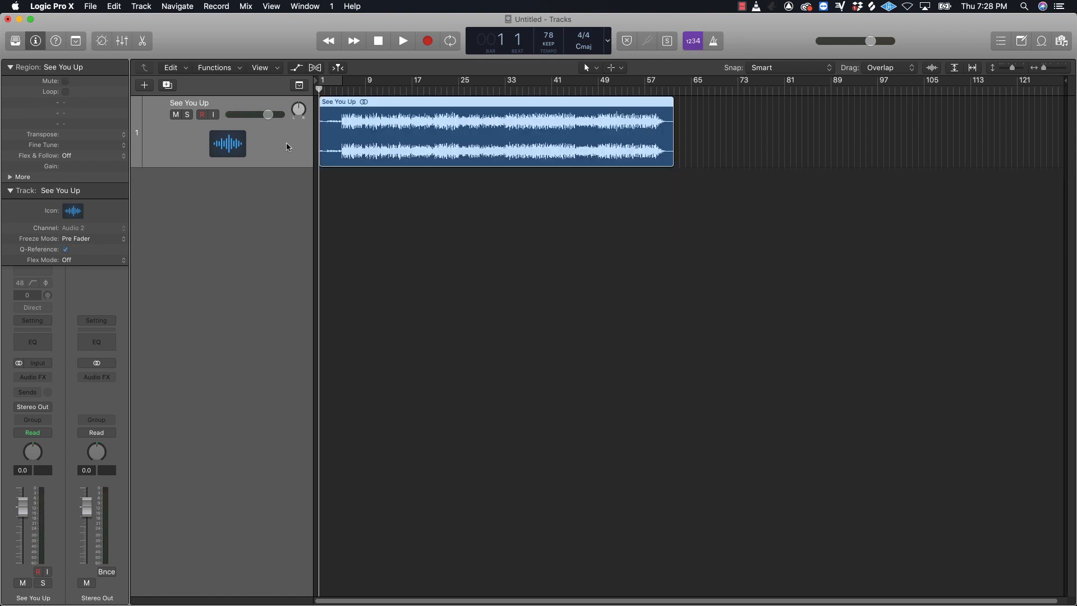
# Step: Insert a Level Meter on the Stereo Out channel and set its level display to Peak & RMS
pyautogui.click(112, 382)
pyautogui.moveTo(128, 520)
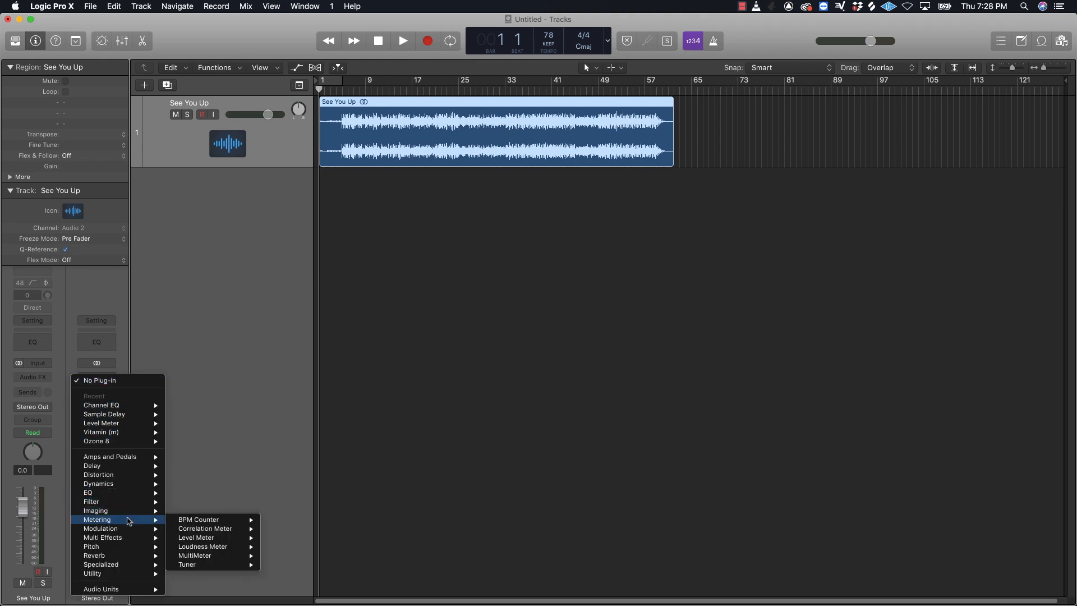
pyautogui.moveTo(235, 540)
pyautogui.click(288, 540)
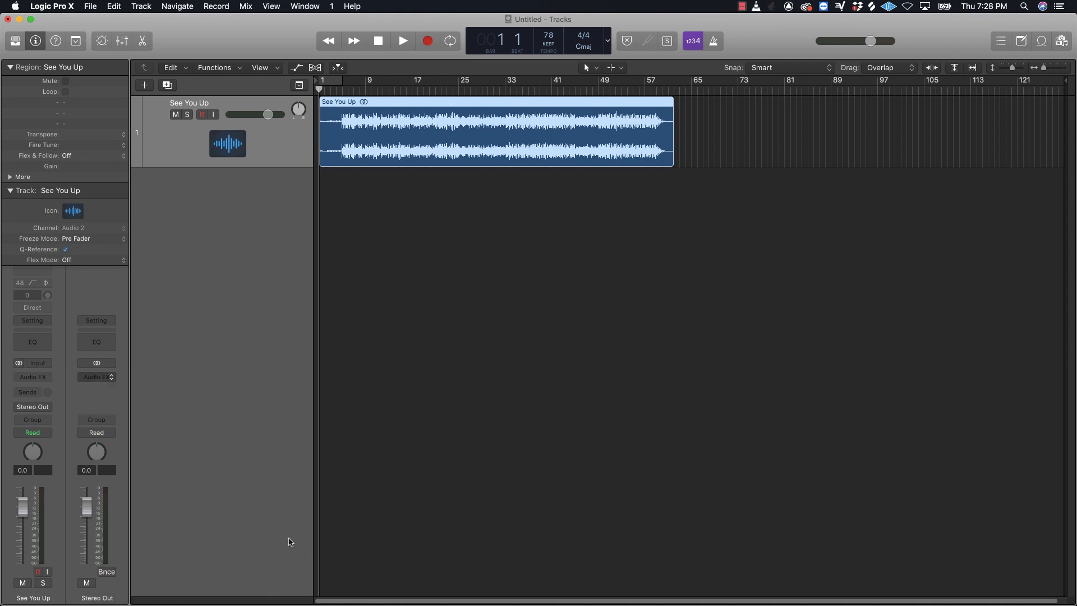
pyautogui.moveTo(161, 49); pyautogui.dragTo(597, 395)
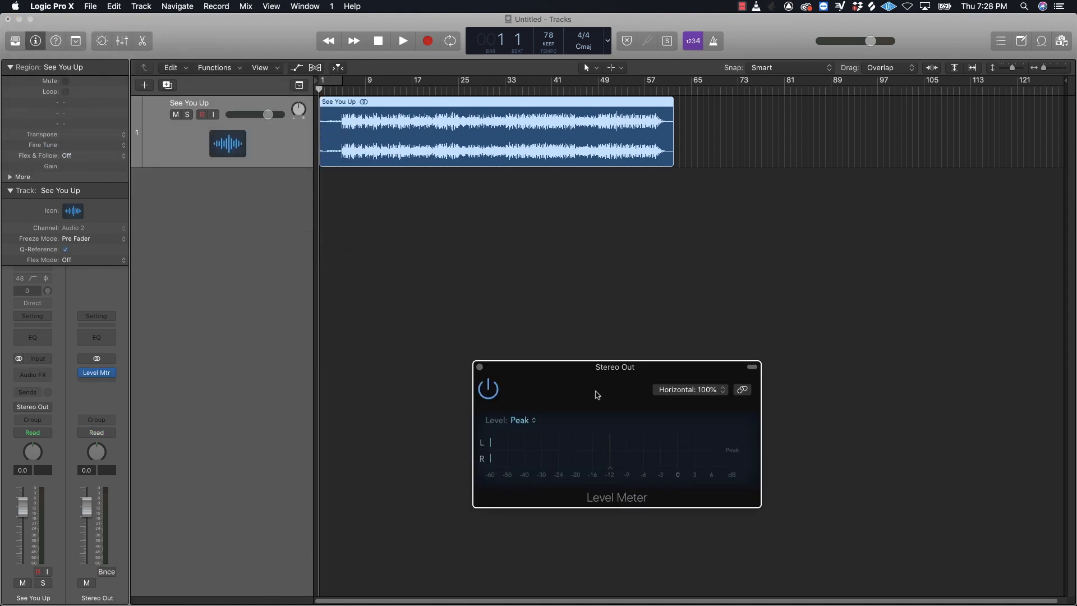
pyautogui.click(533, 422)
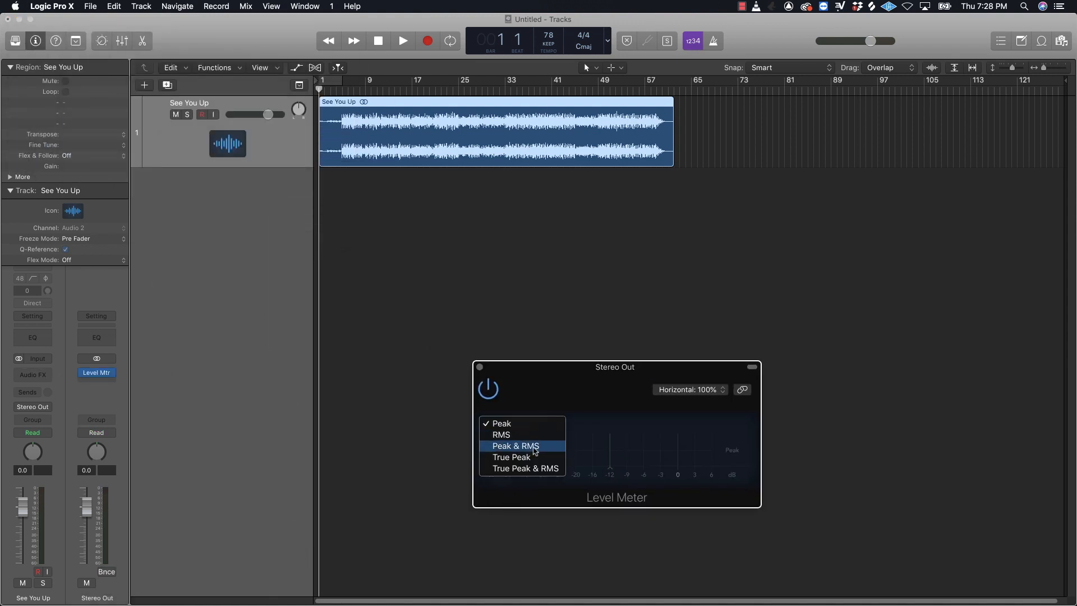
pyautogui.click(534, 447)
pyautogui.moveTo(566, 391); pyautogui.dragTo(669, 376)
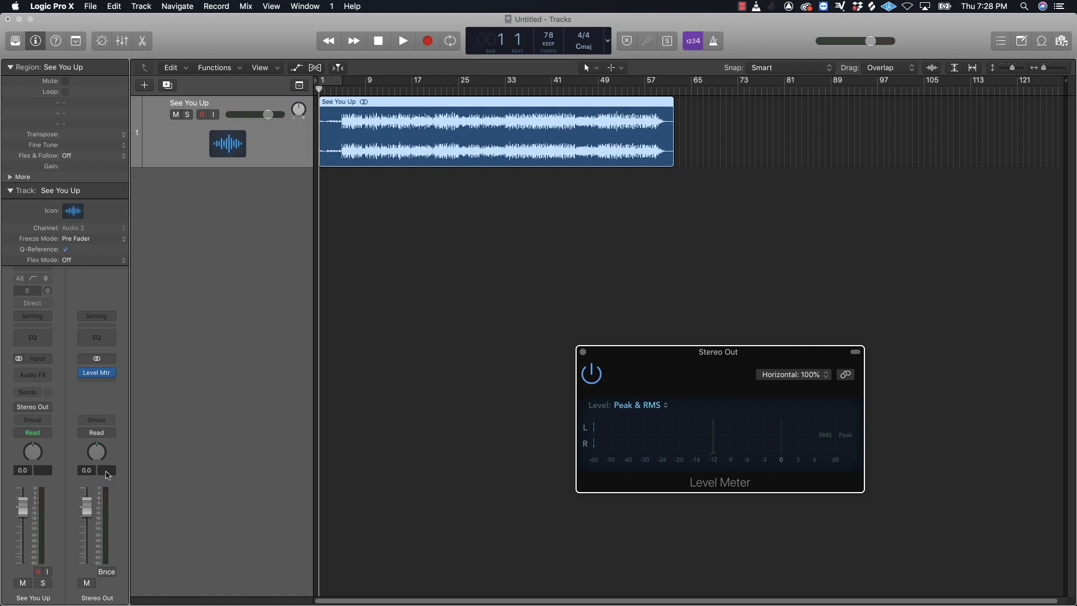
# Step: Turn on the cycle range and extend it from bar 1 to the end of the See You Up region
pyautogui.click(340, 82)
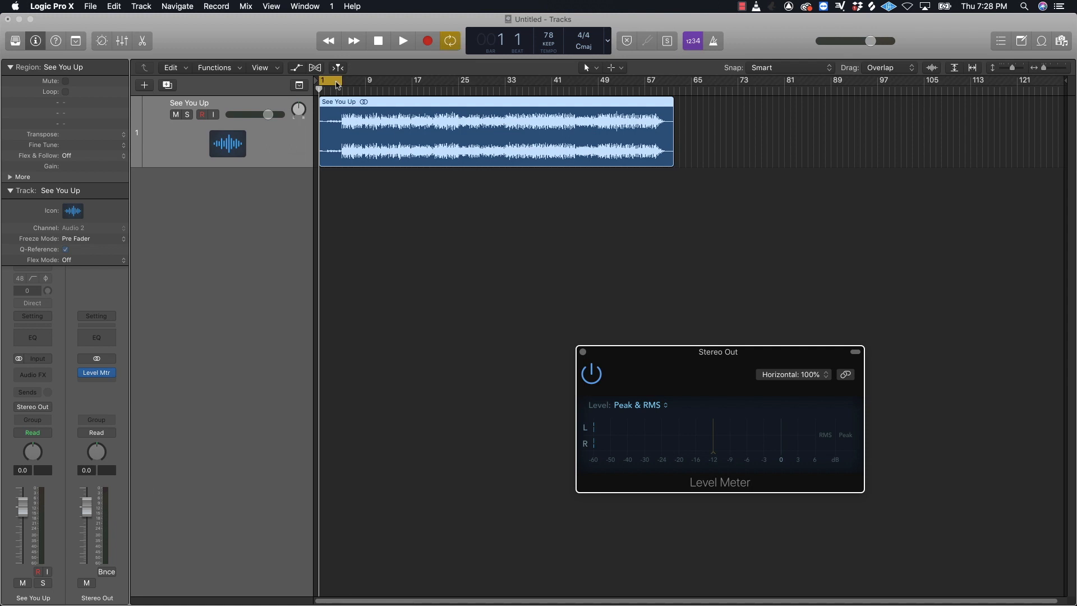
pyautogui.moveTo(341, 82); pyautogui.dragTo(575, 83)
pyautogui.moveTo(615, 133); pyautogui.dragTo(500, 133)
pyautogui.moveTo(575, 82); pyautogui.dragTo(673, 82)
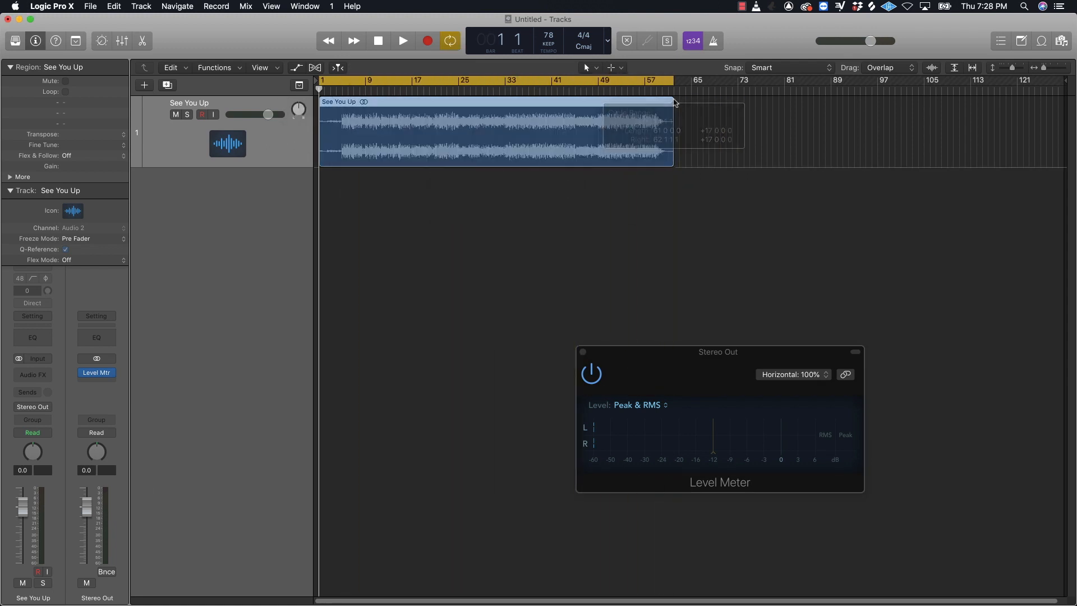
# Step: Play the opening of the song to check its peak and RMS levels, and close the Level Meter window
pyautogui.press('space')
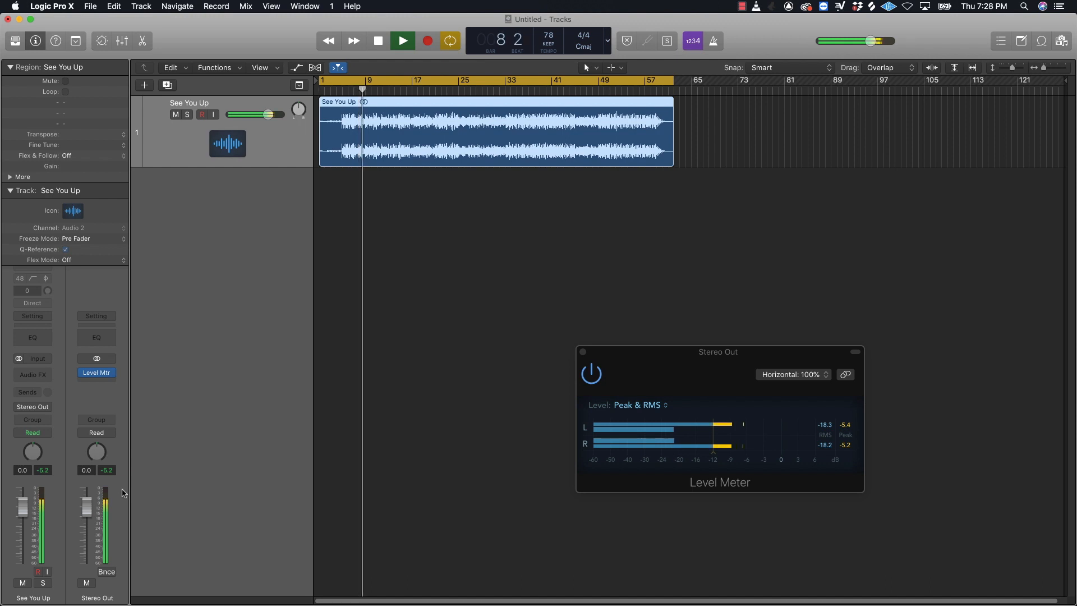
pyautogui.press('space')
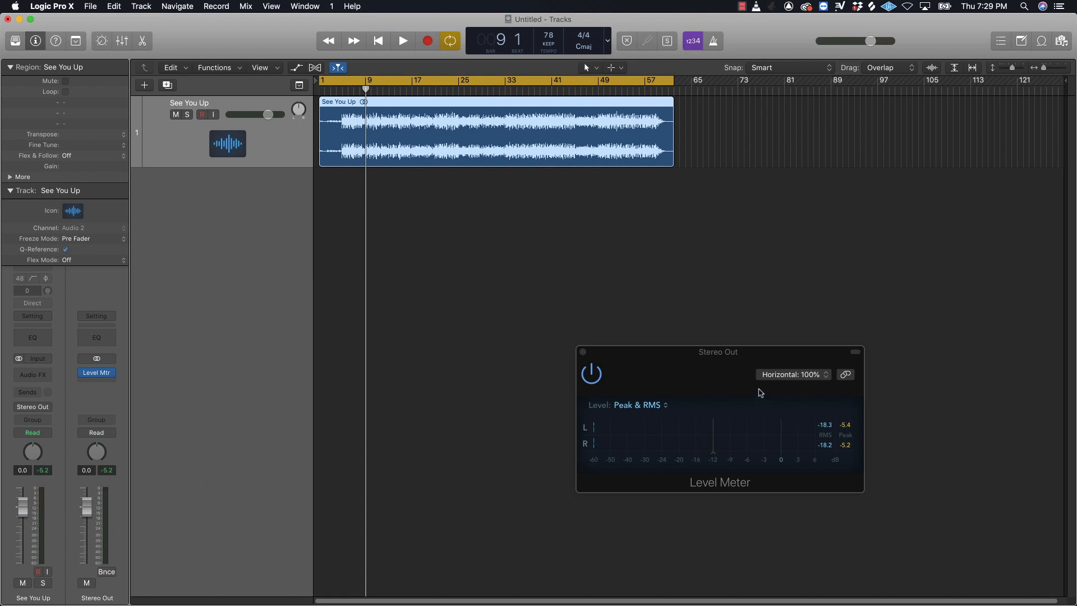
pyautogui.moveTo(694, 372); pyautogui.dragTo(596, 364)
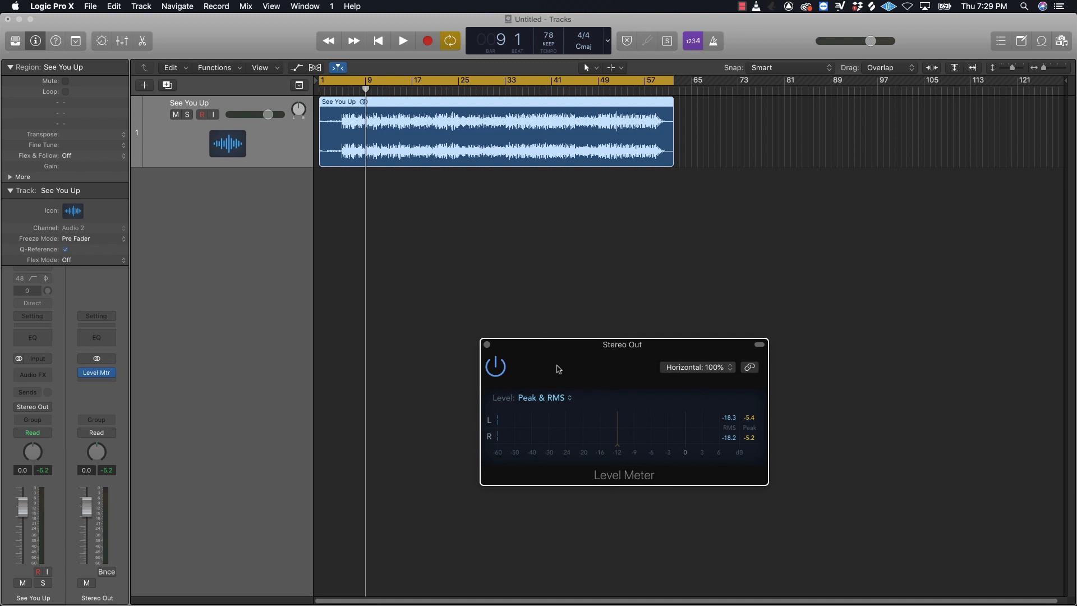
pyautogui.click(487, 345)
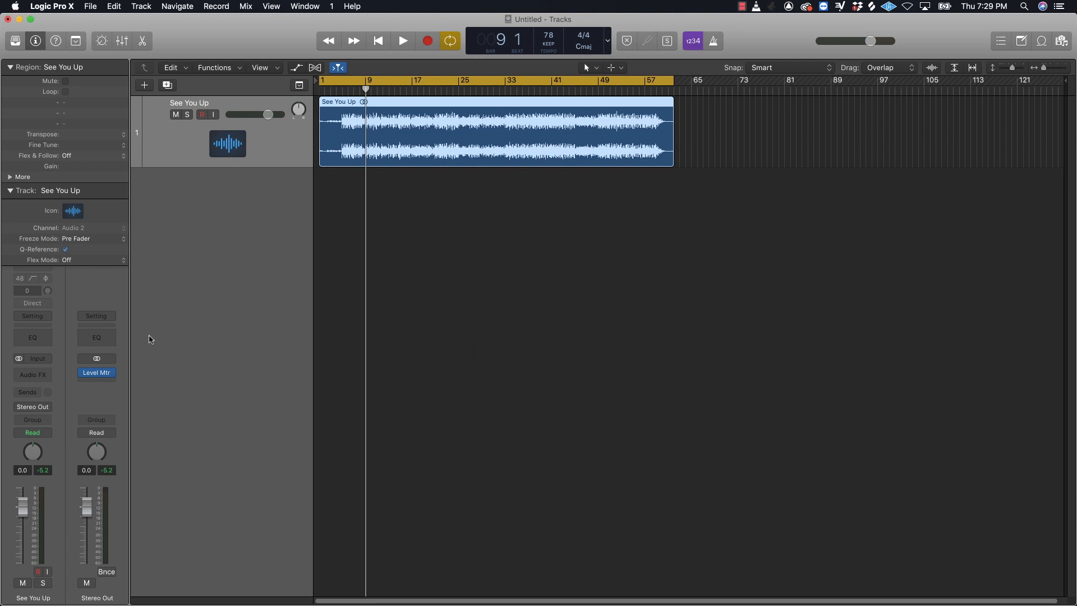
# Step: Insert a stereo Linear Phase EQ on the See You Up track and reset its overall gain to 0.0 dB
pyautogui.click(48, 375)
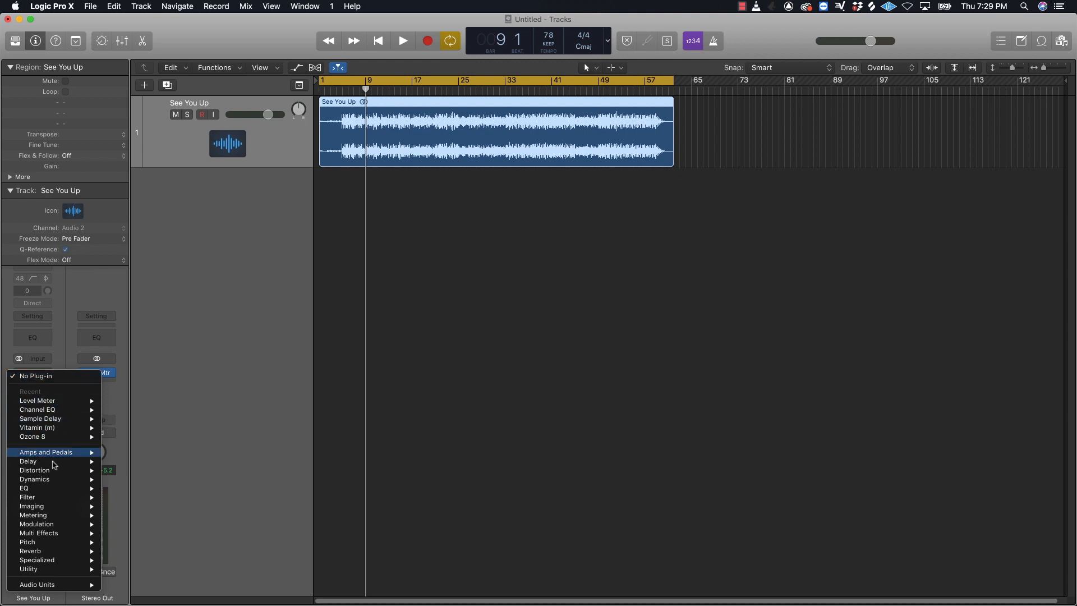
pyautogui.moveTo(53, 467)
pyautogui.moveTo(46, 507)
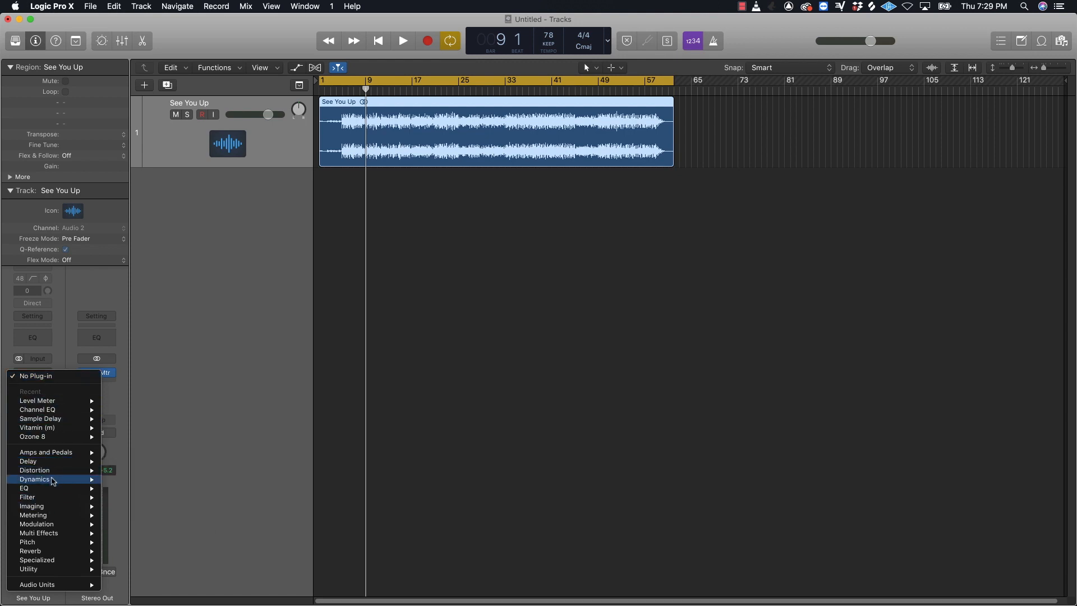
pyautogui.moveTo(163, 497)
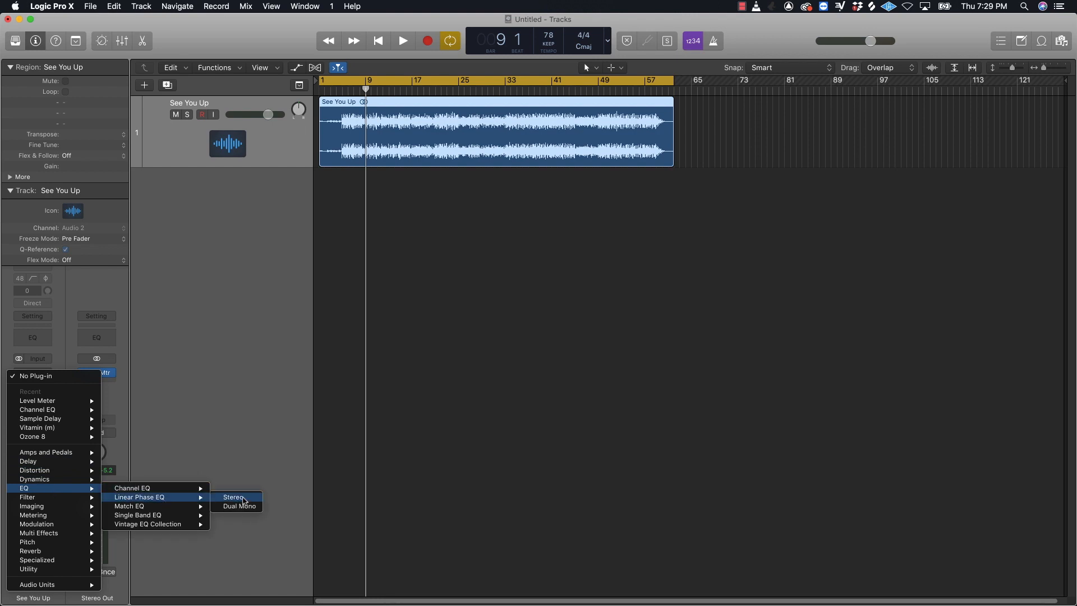
pyautogui.click(242, 499)
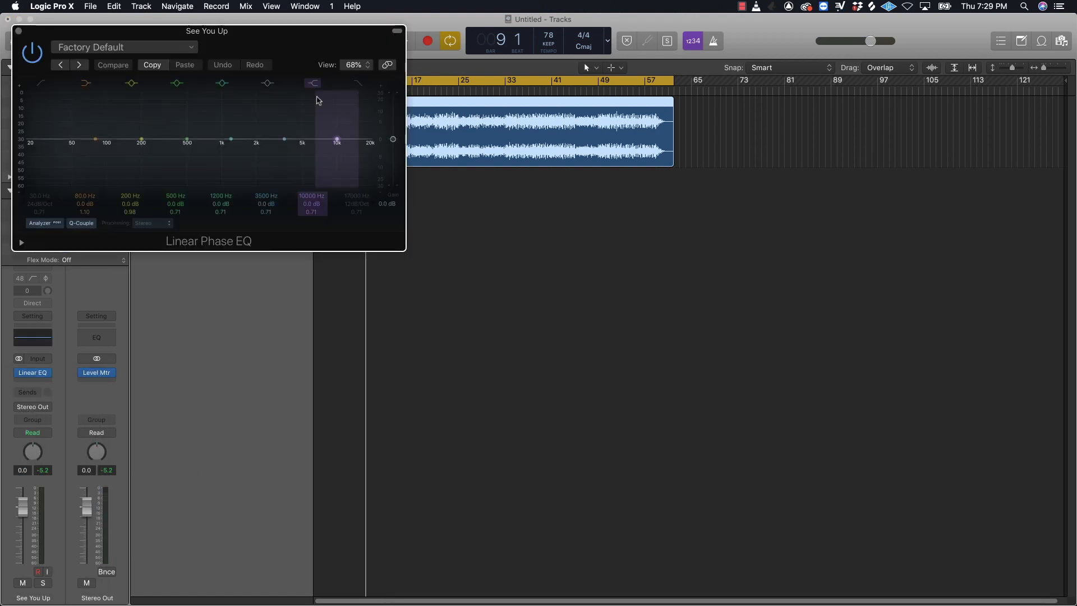
pyautogui.moveTo(280, 57); pyautogui.dragTo(634, 209)
pyautogui.scroll(-5, 748, 250)
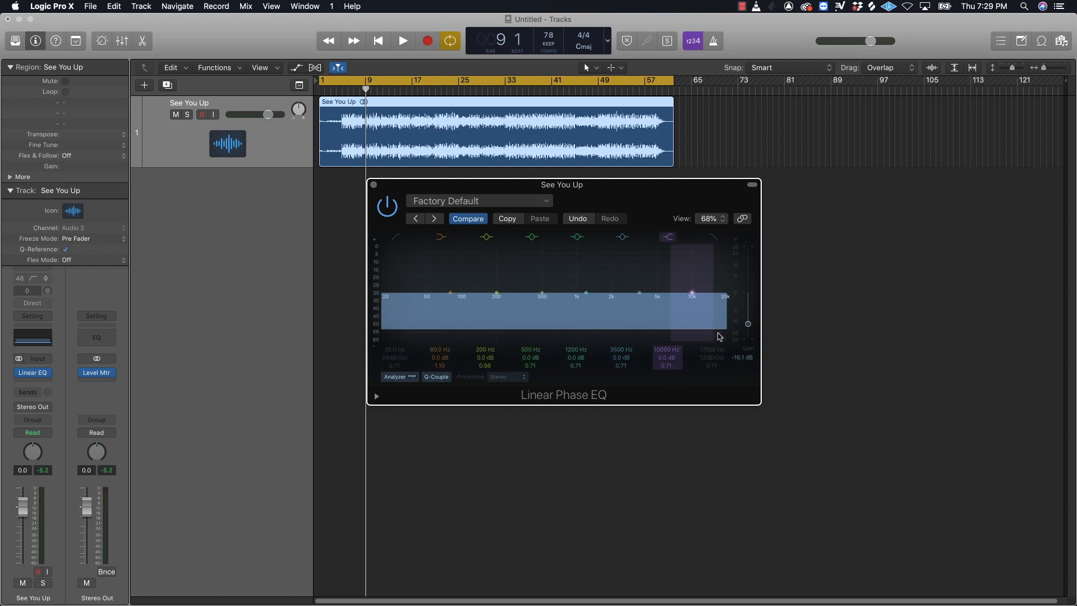
pyautogui.keyDown('alt'); pyautogui.click(749, 326); pyautogui.keyUp('alt')
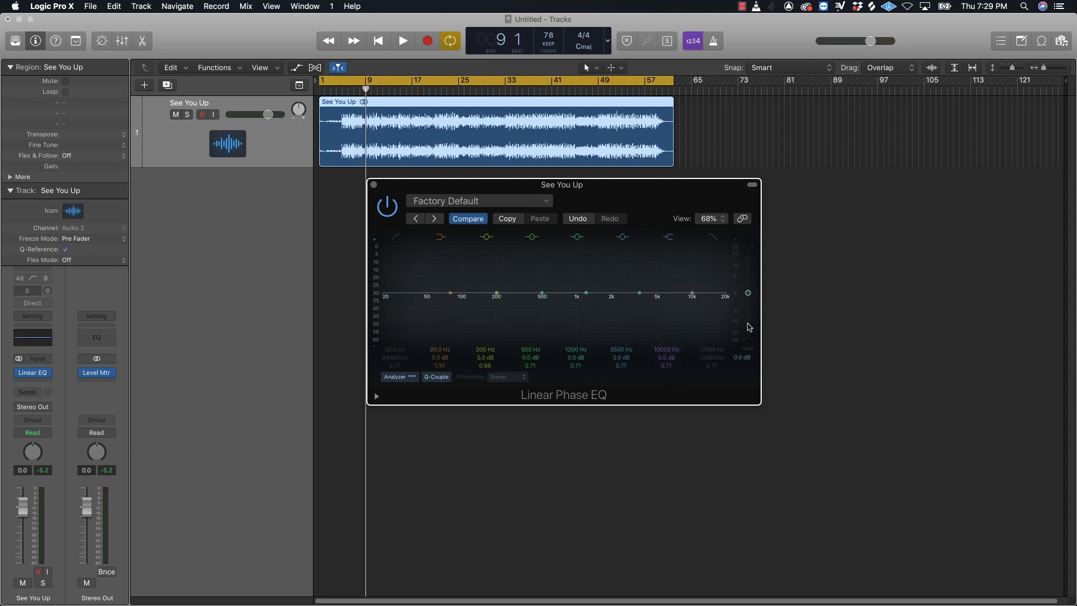
pyautogui.moveTo(440, 187); pyautogui.dragTo(697, 211)
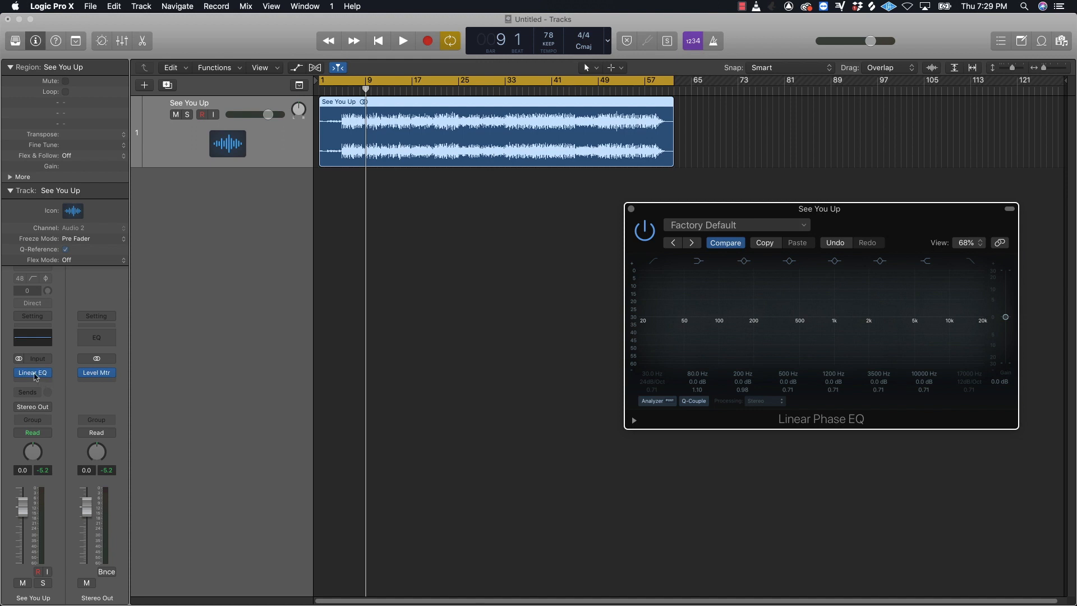
# Step: Insert a second stereo Linear Phase EQ below the first one on the See You Up track
pyautogui.click(49, 383)
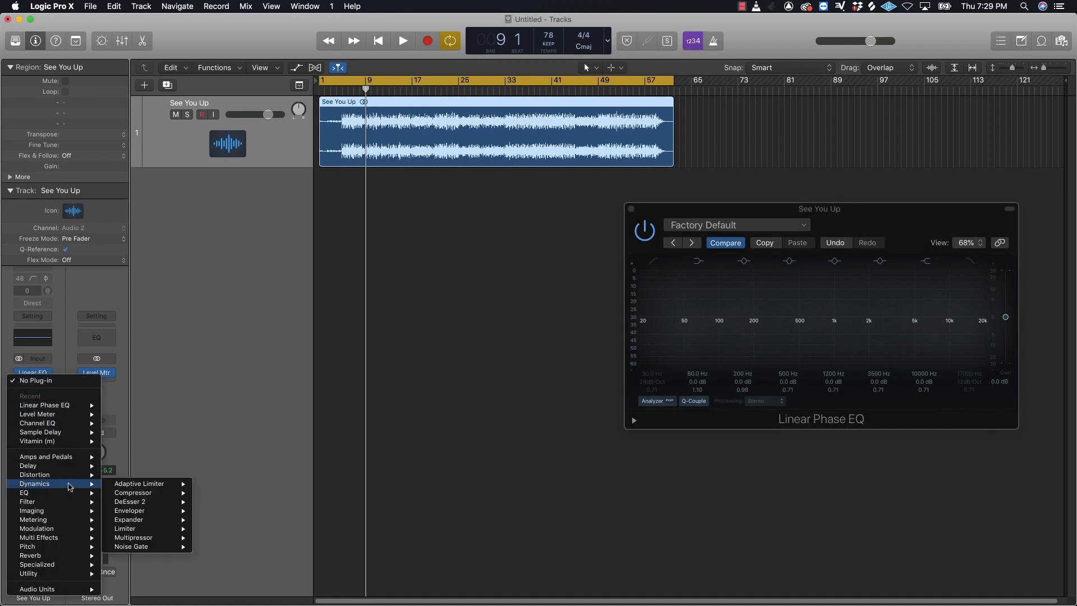
pyautogui.moveTo(78, 494)
pyautogui.moveTo(178, 505)
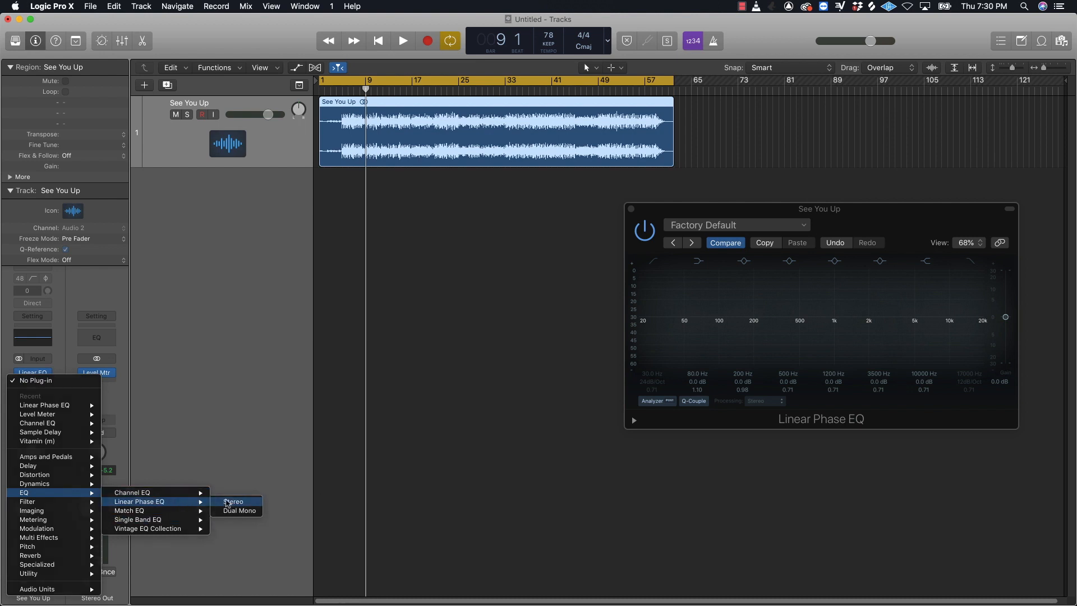
pyautogui.click(227, 502)
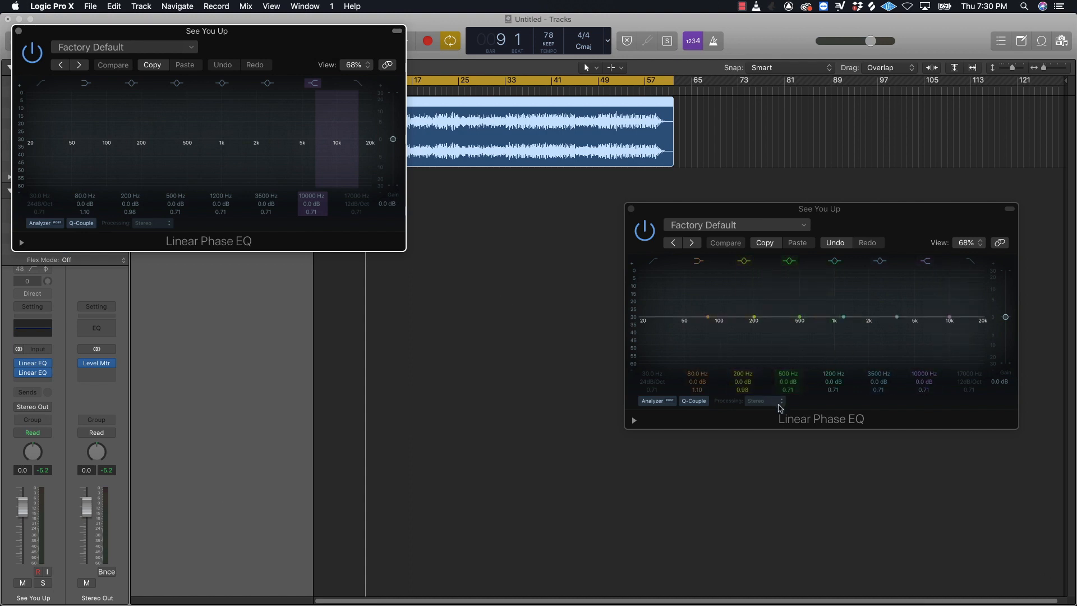
# Step: Set the first Linear Phase EQ's processing to Mid Only and move its window aside
pyautogui.click(784, 402)
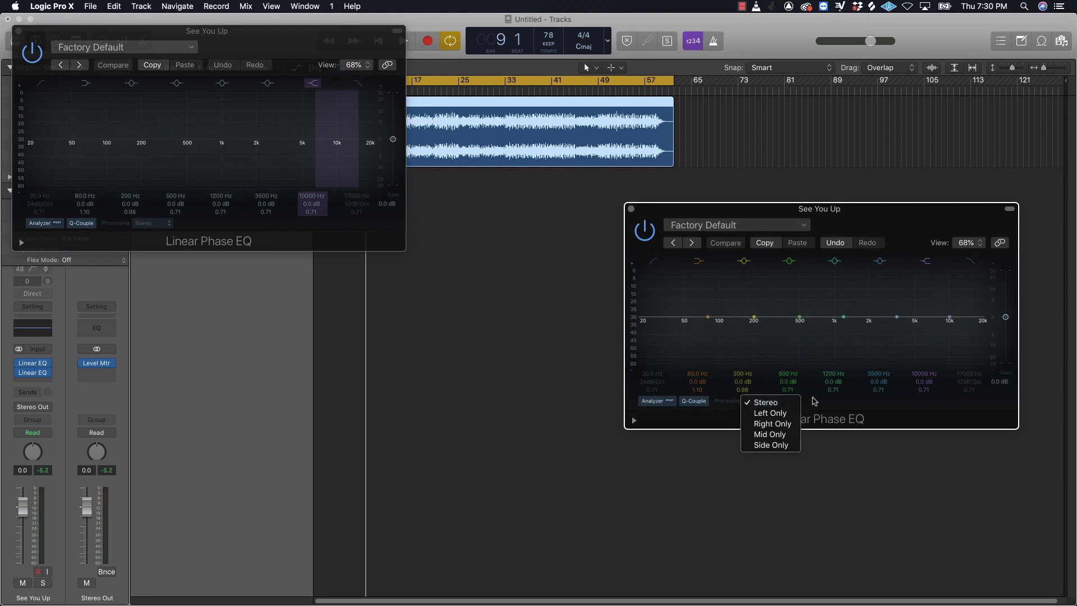
pyautogui.click(788, 404)
pyautogui.click(774, 406)
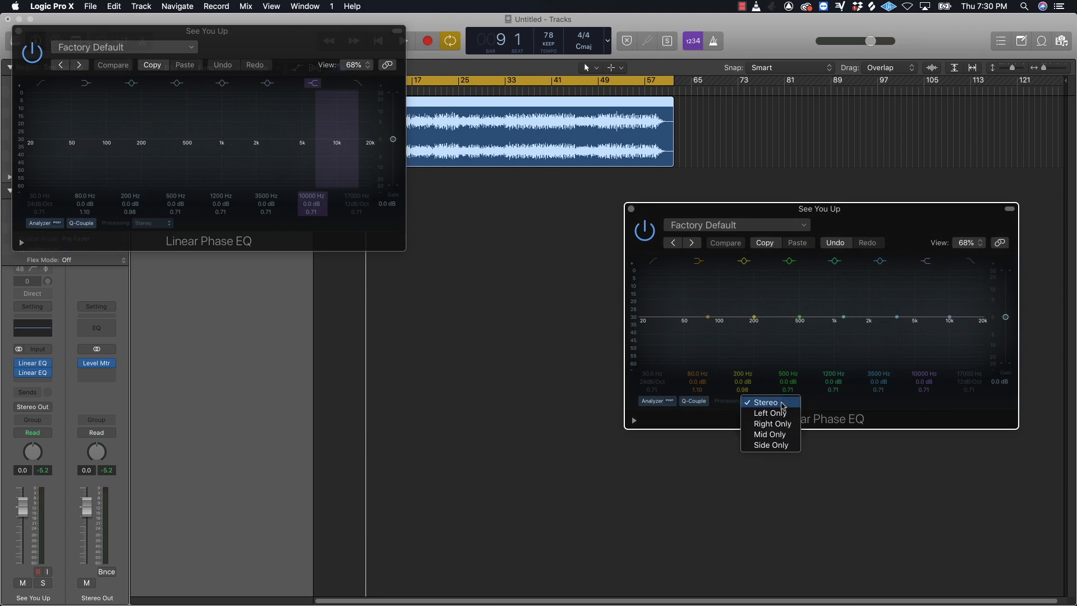
pyautogui.click(779, 434)
pyautogui.moveTo(847, 212); pyautogui.dragTo(887, 194)
# Step: Set the second Linear Phase EQ's processing to Side Only and place its window below the first EQ
pyautogui.moveTo(282, 47); pyautogui.dragTo(605, 345)
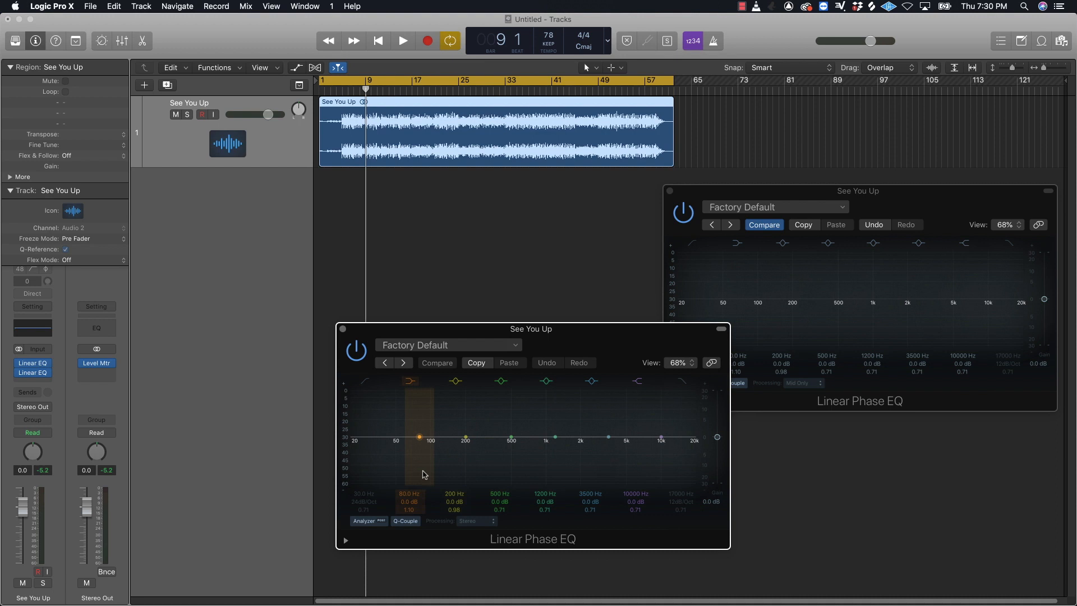
pyautogui.click(491, 525)
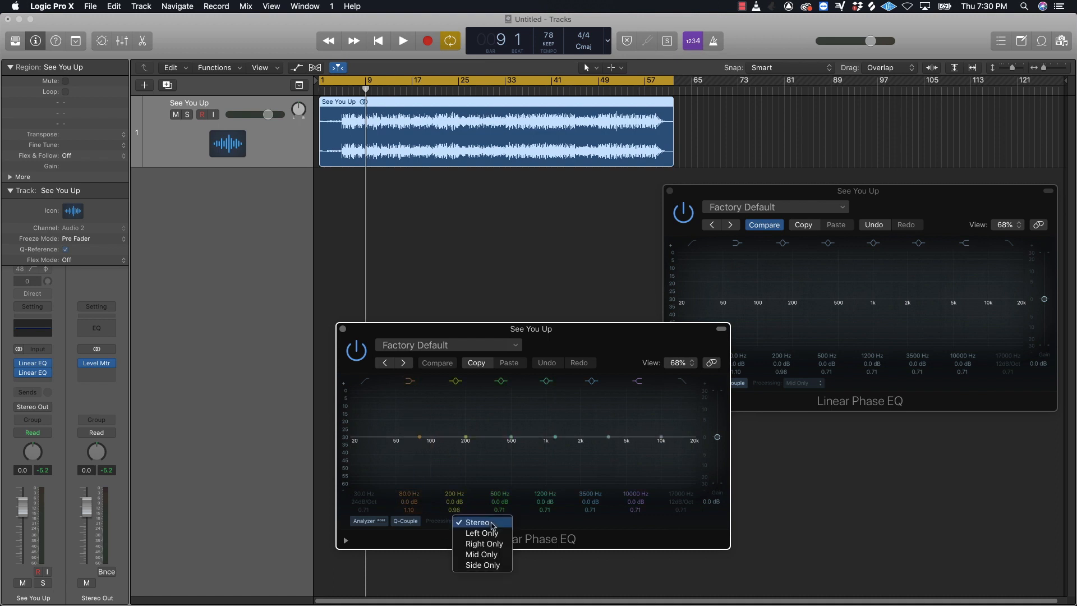
pyautogui.click(482, 565)
pyautogui.moveTo(537, 339); pyautogui.dragTo(880, 391)
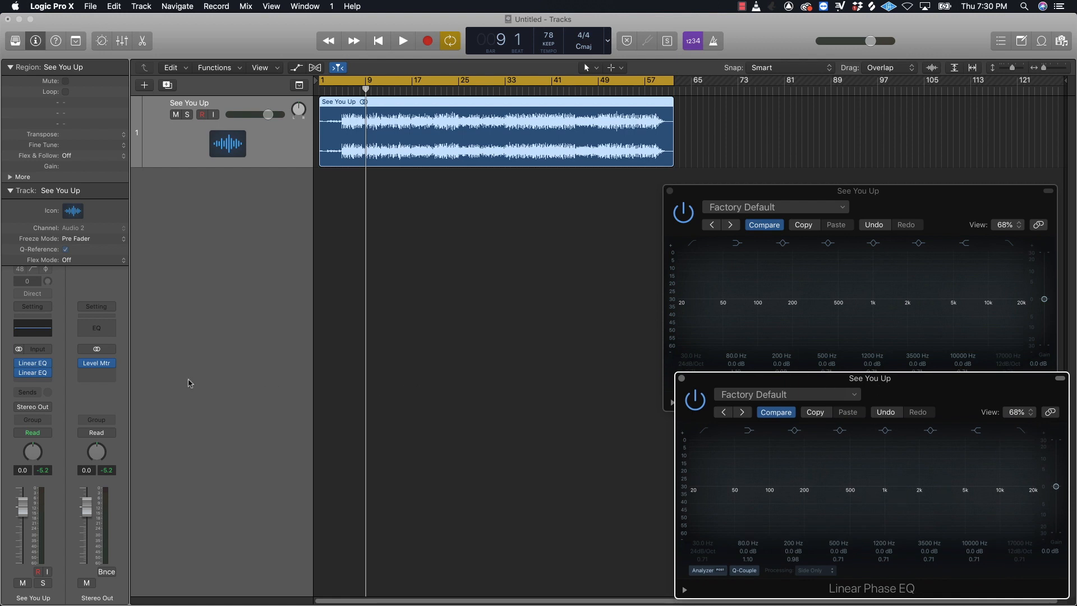
# Step: Insert a stereo Multipressor after the two Linear Phase EQs on the See You Up track
pyautogui.click(49, 381)
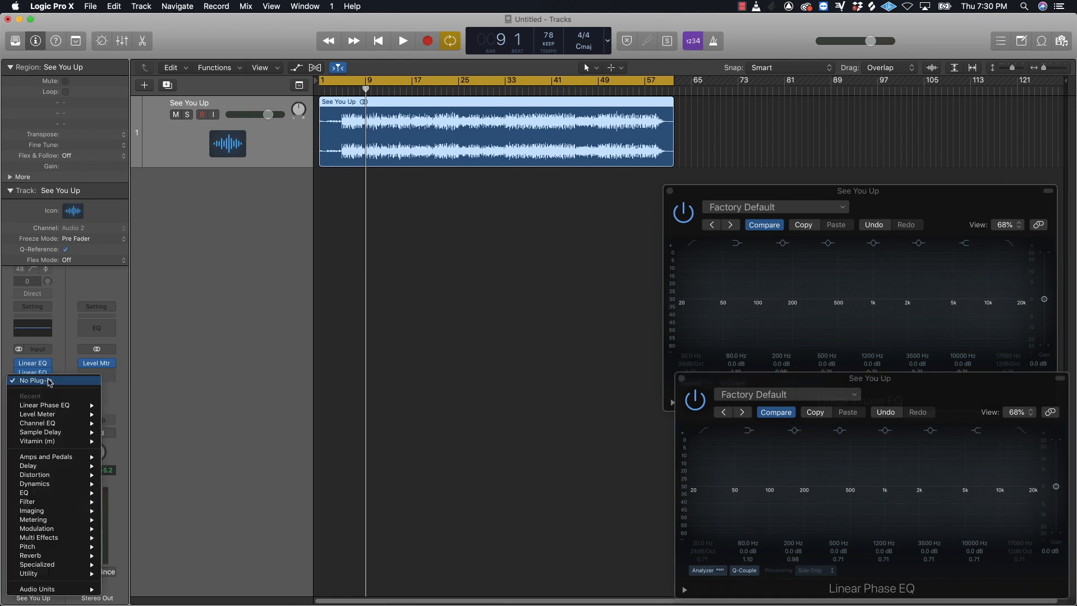
pyautogui.moveTo(48, 486)
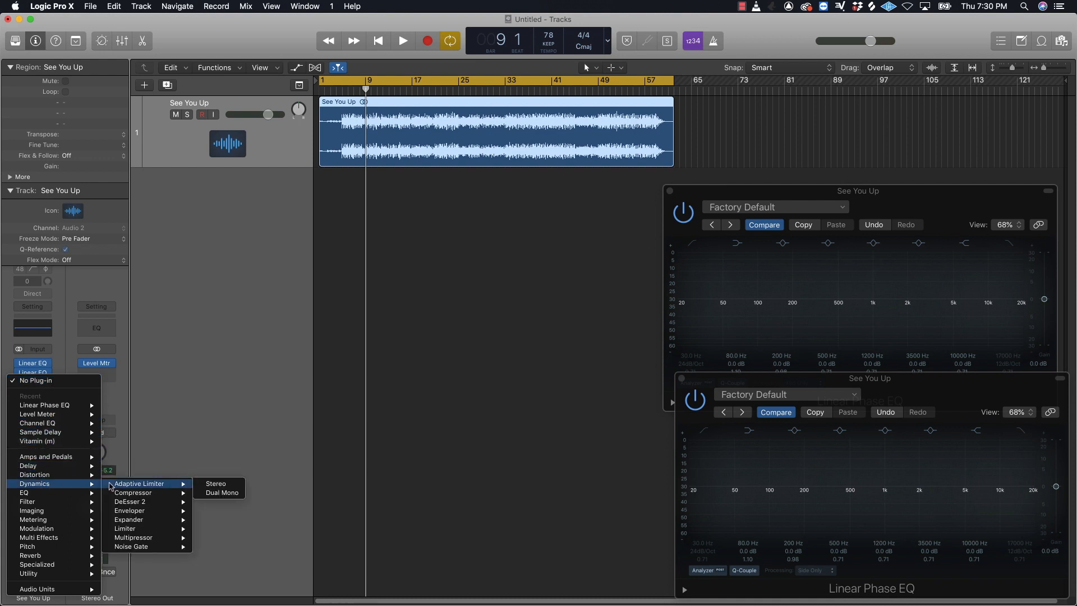
pyautogui.moveTo(135, 494)
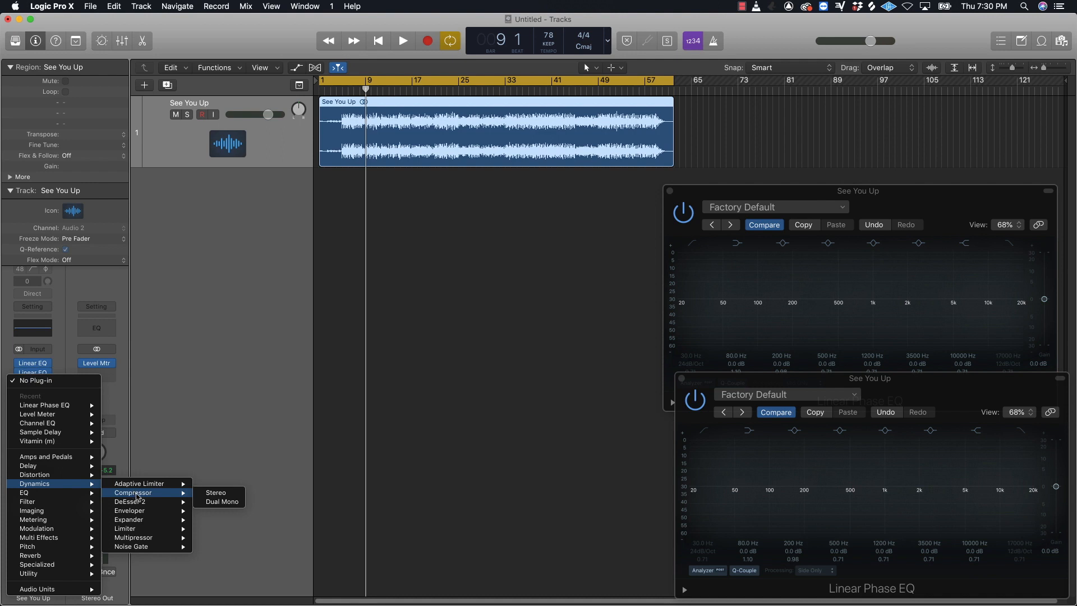
pyautogui.moveTo(148, 540)
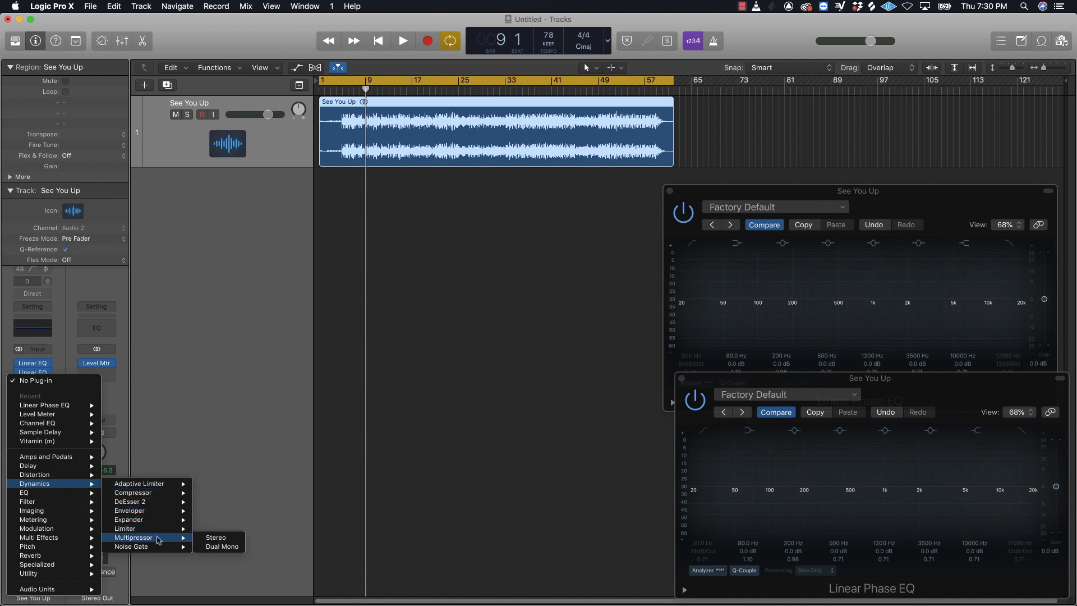
pyautogui.click(215, 538)
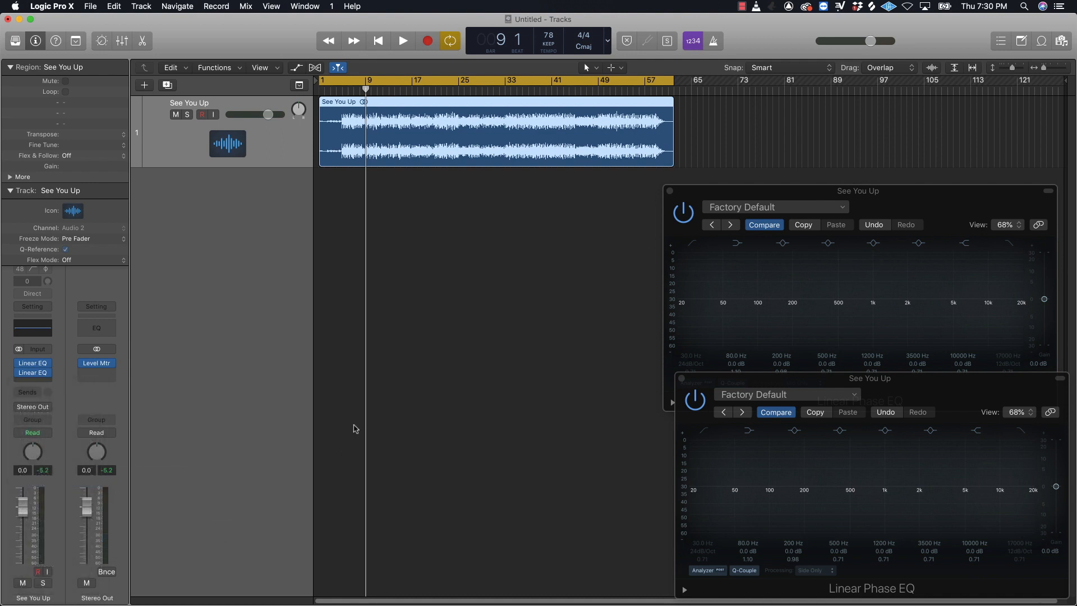
# Step: Place the Multipressor window beside the EQs, and insert a stereo Adaptive Limiter after the Multipressor on the See You Up track
pyautogui.moveTo(223, 51); pyautogui.dragTo(533, 297)
pyautogui.moveTo(573, 321); pyautogui.dragTo(579, 325)
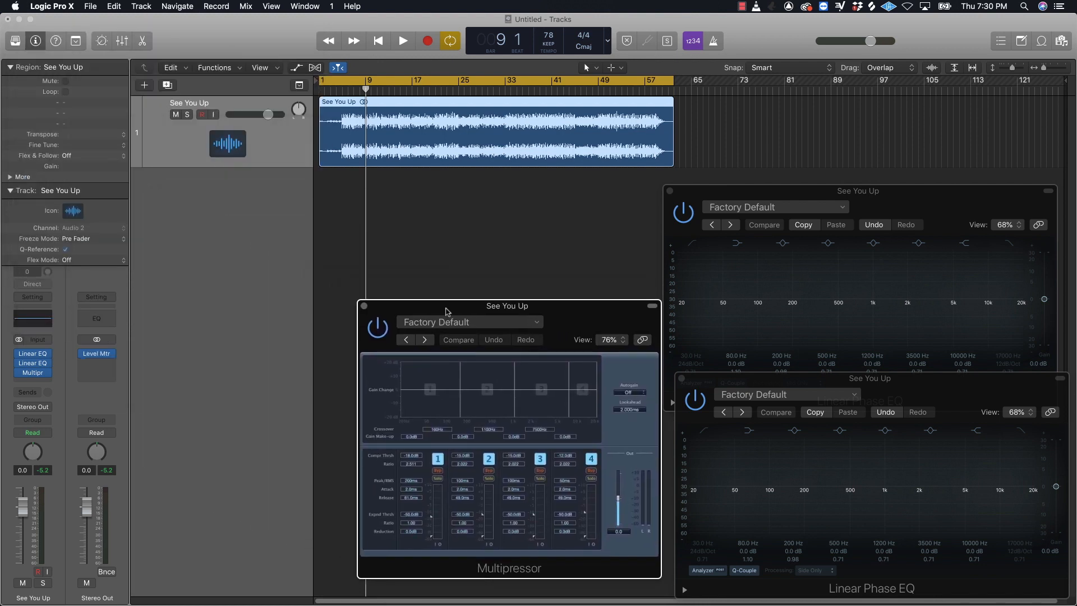
pyautogui.click(45, 383)
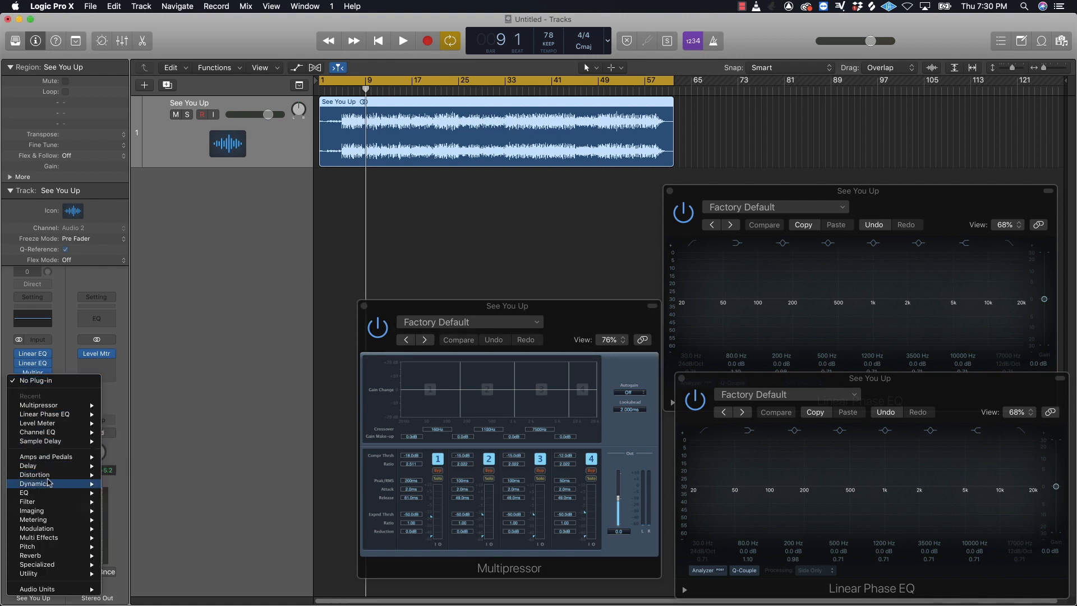
pyautogui.moveTo(49, 482)
pyautogui.moveTo(106, 485)
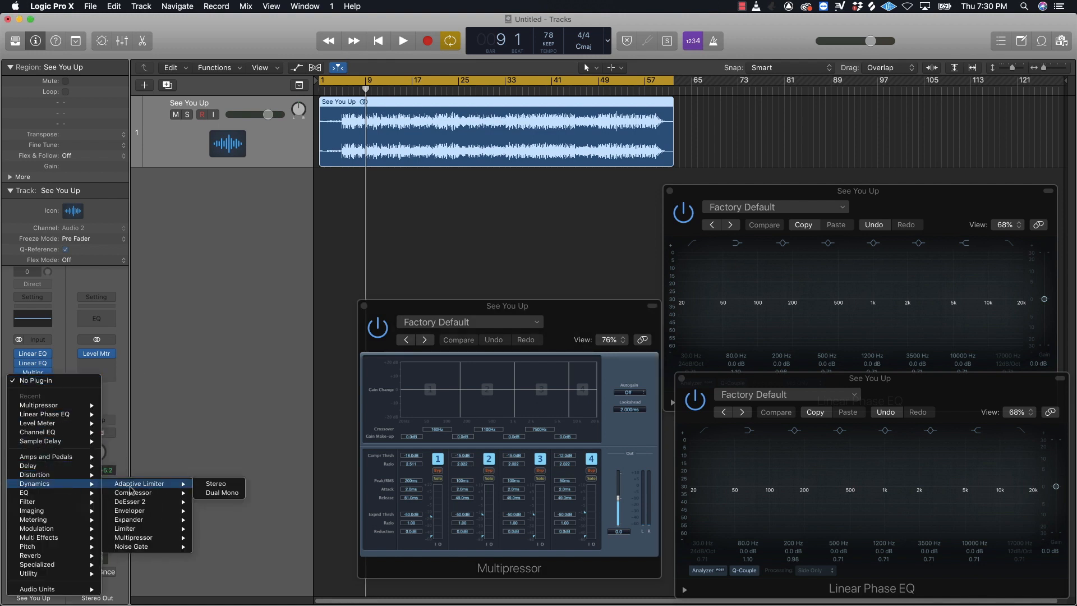
pyautogui.click(216, 484)
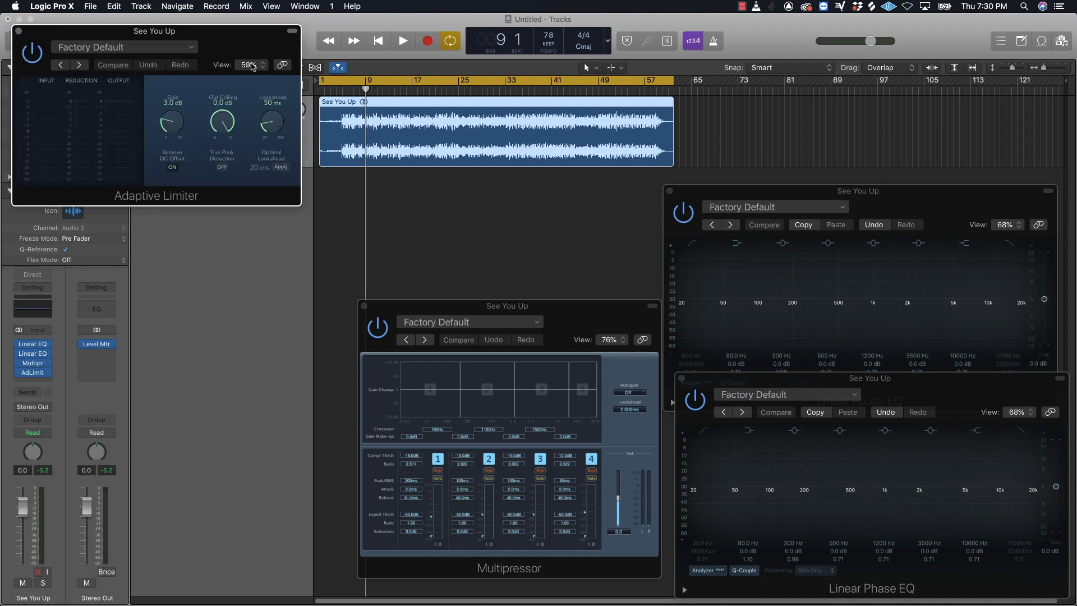
pyautogui.moveTo(235, 48); pyautogui.dragTo(417, 223)
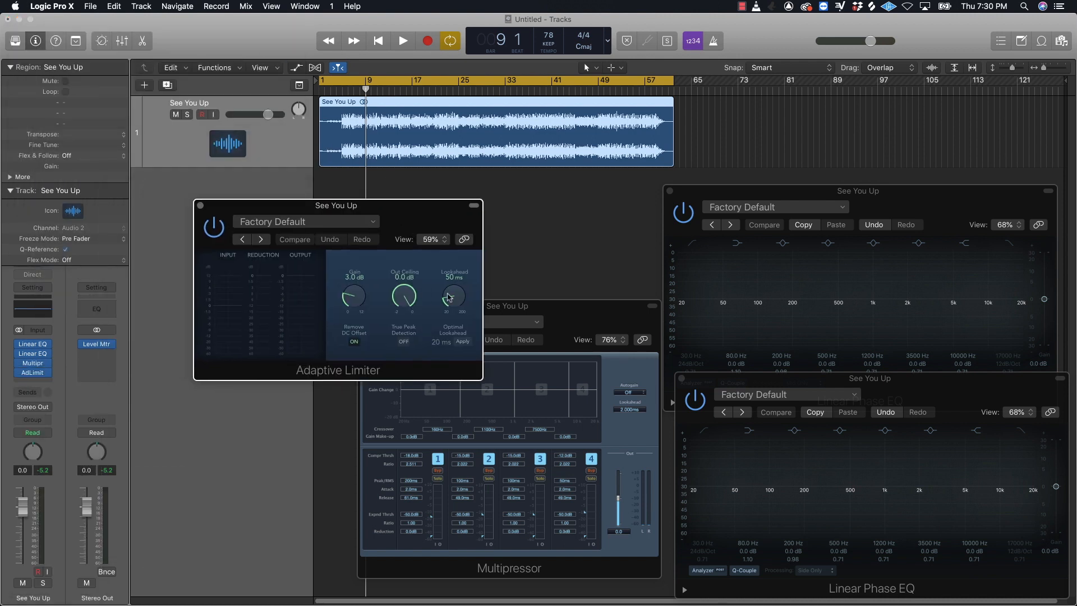
# Step: Set the Adaptive Limiter's lookahead to 20 ms, enable True Peak Detection, and lower the out ceiling to -0.3 dB
pyautogui.moveTo(452, 300); pyautogui.dragTo(461, 343)
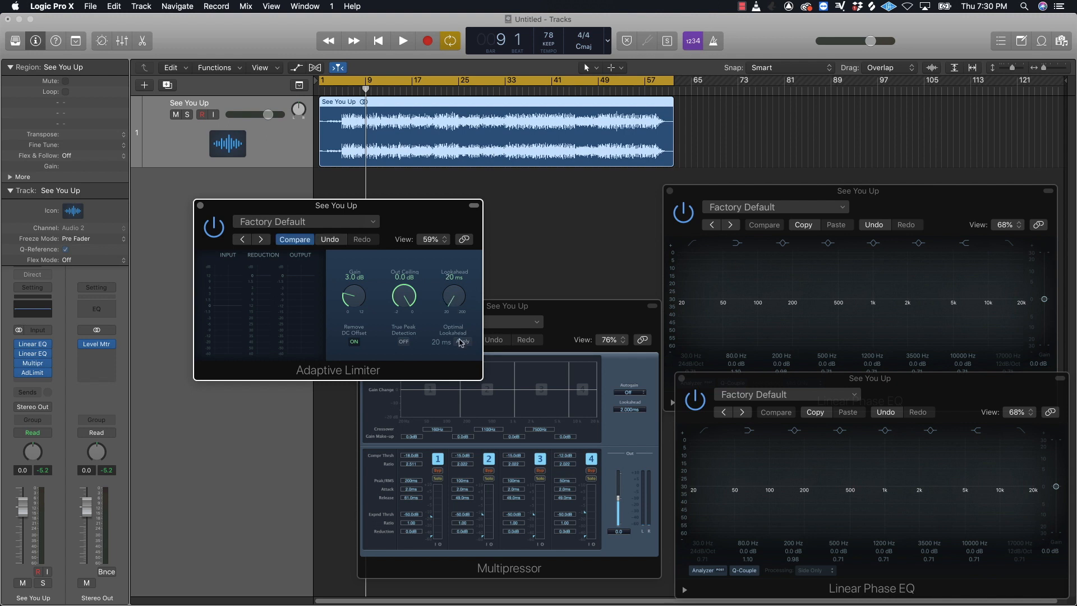
pyautogui.click(404, 341)
pyautogui.moveTo(401, 298); pyautogui.dragTo(402, 309)
pyautogui.moveTo(404, 221); pyautogui.dragTo(544, 222)
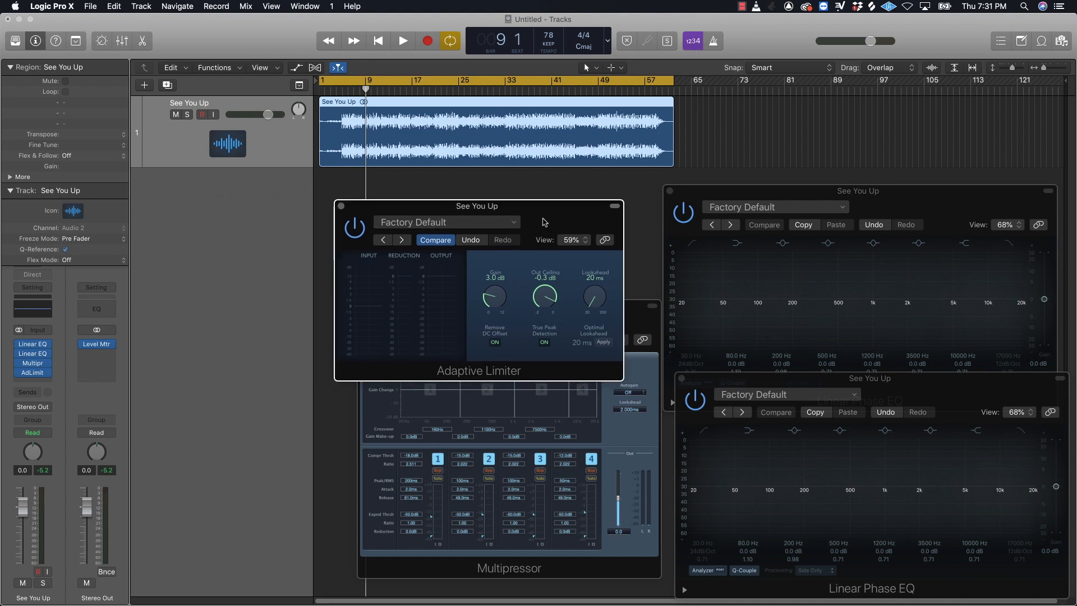
# Step: Insert a stereo Correlation Meter after the Adaptive Limiter on the See You Up track
pyautogui.click(45, 382)
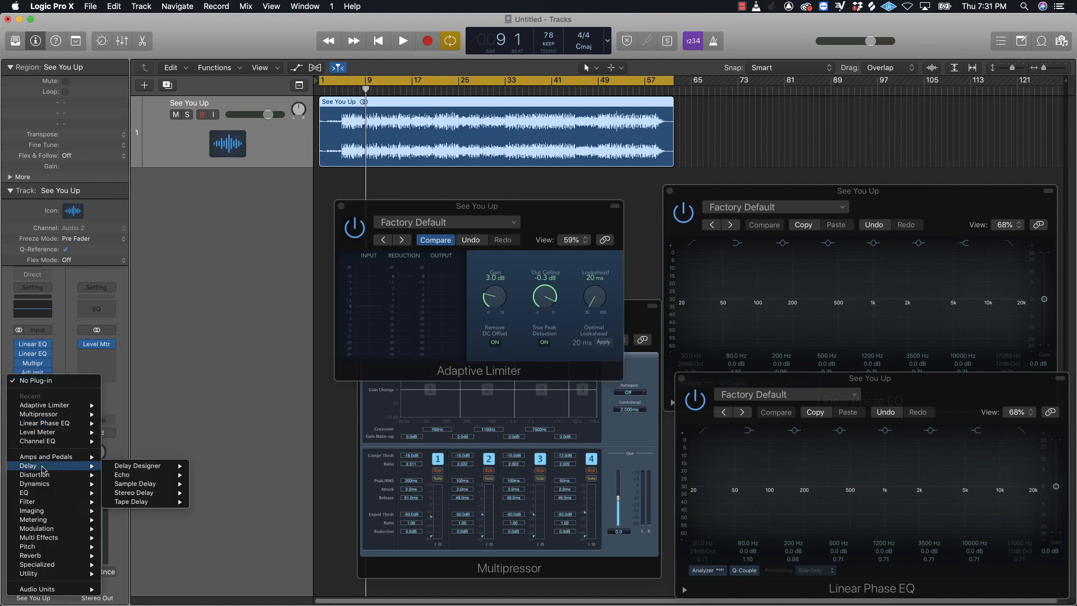
pyautogui.moveTo(46, 478)
pyautogui.moveTo(50, 520)
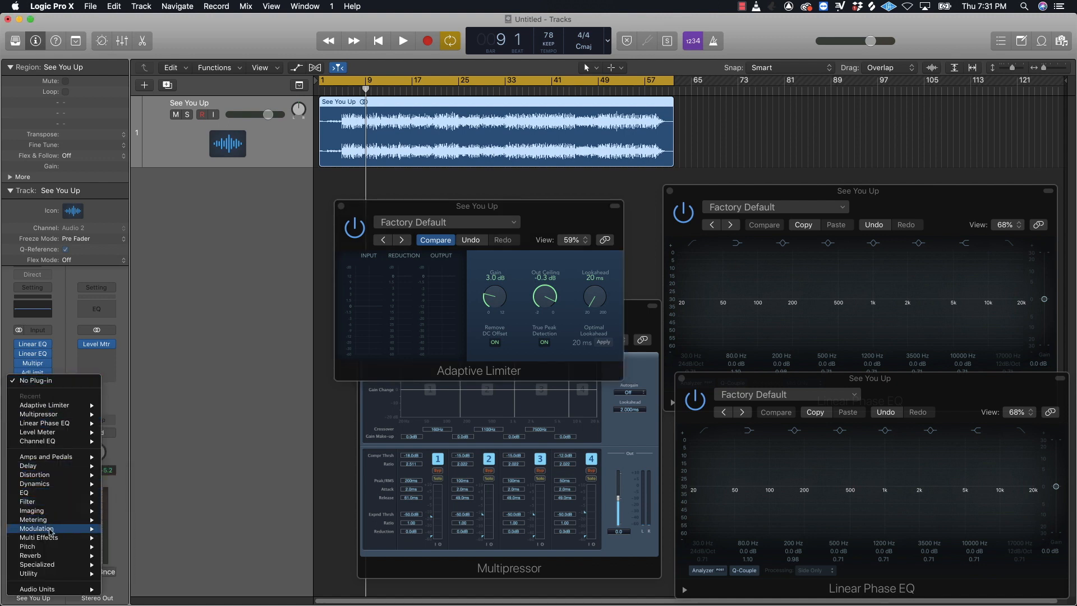
pyautogui.moveTo(143, 529)
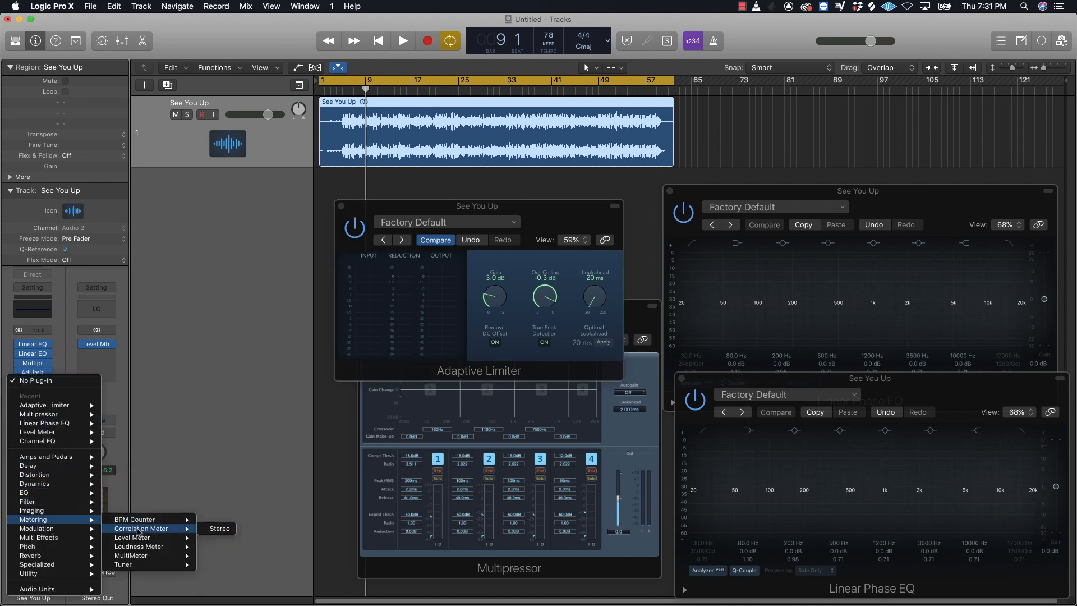
pyautogui.click(230, 529)
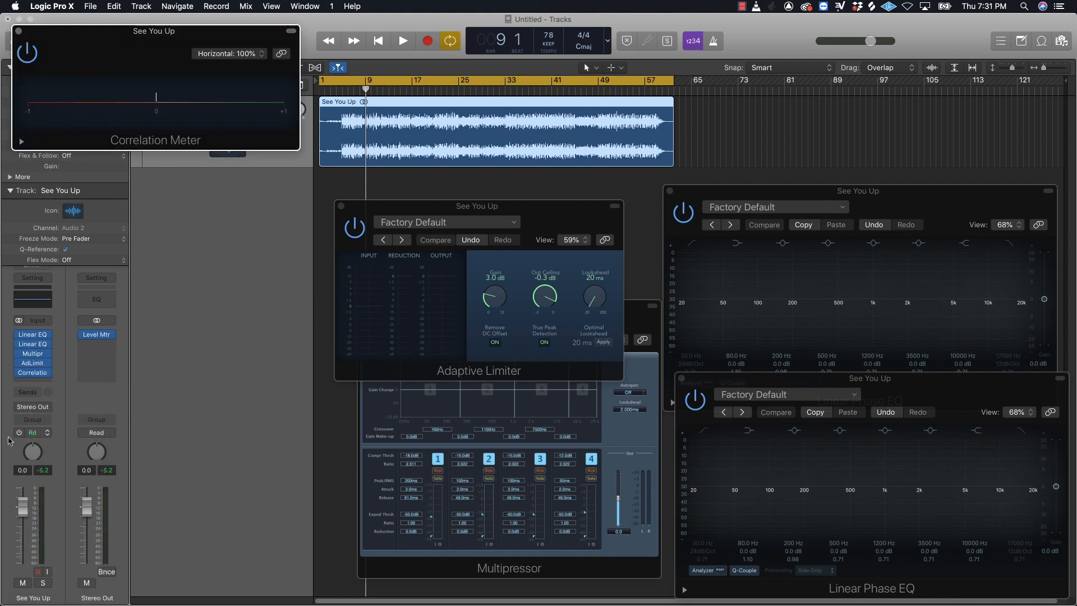
# Step: Insert a stereo Loudness Meter after the Correlation Meter and move its window below the Correlation Meter's window
pyautogui.click(45, 380)
pyautogui.moveTo(63, 523)
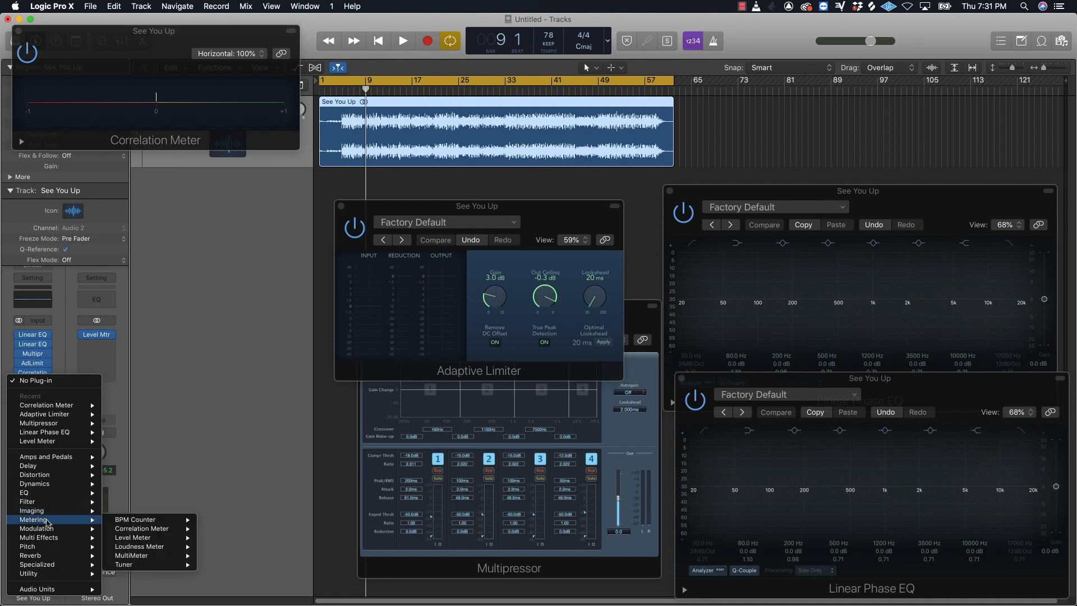
pyautogui.moveTo(143, 548)
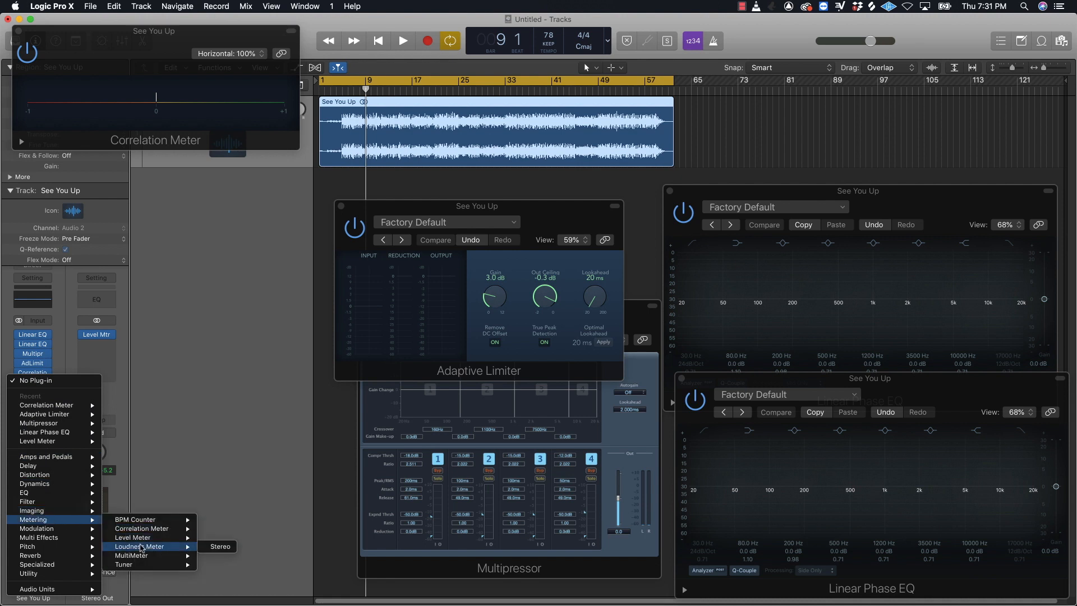
pyautogui.click(217, 549)
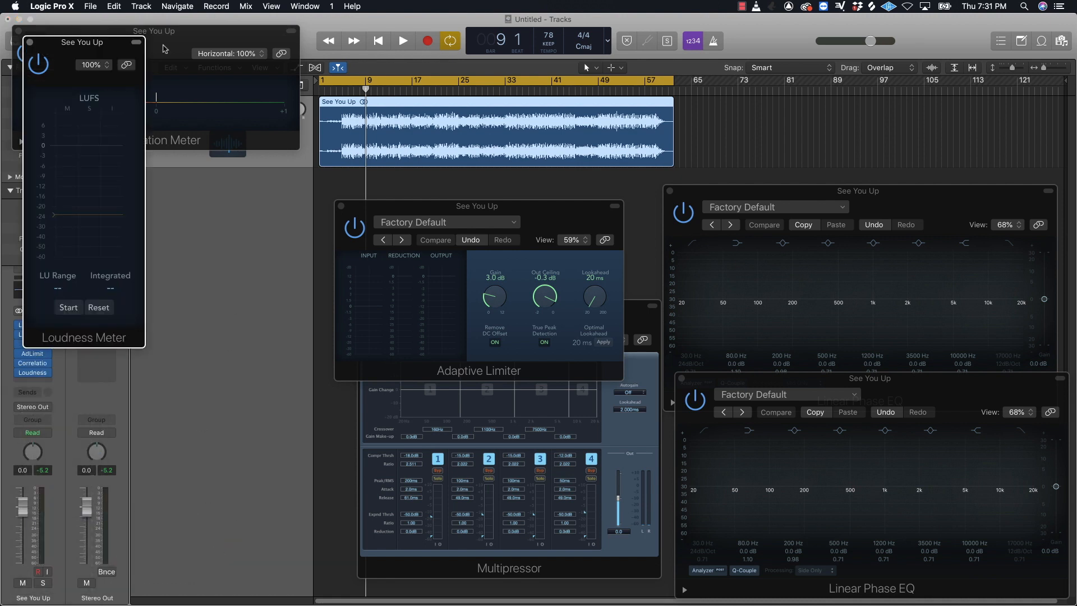
pyautogui.moveTo(97, 42); pyautogui.dragTo(248, 299)
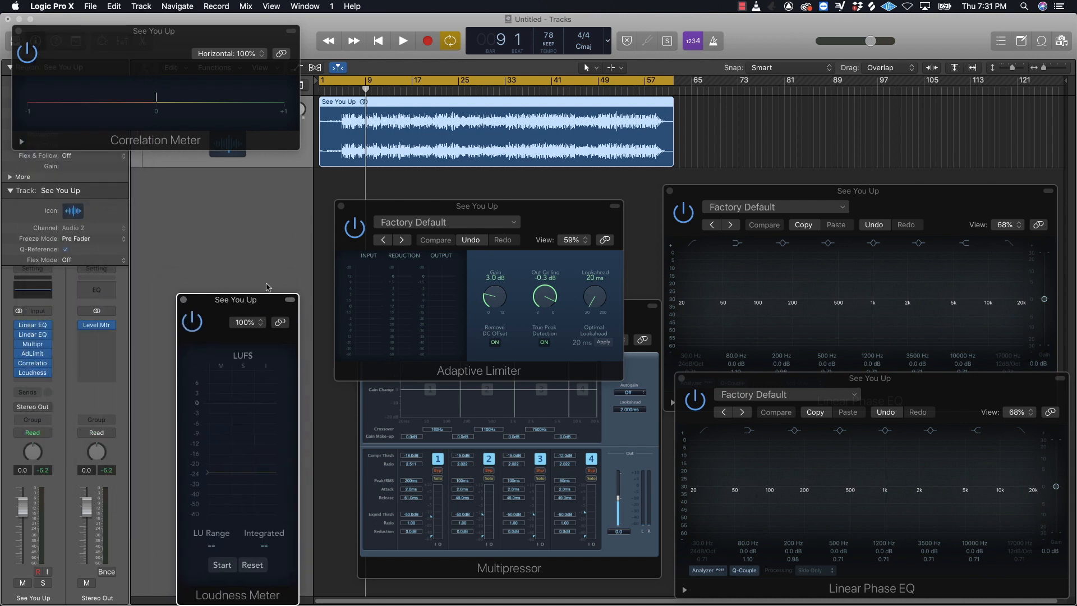
# Step: Close the Adaptive Limiter, Multipressor, Side Only Linear Phase EQ, Loudness Meter and Correlation Meter windows
pyautogui.click(341, 206)
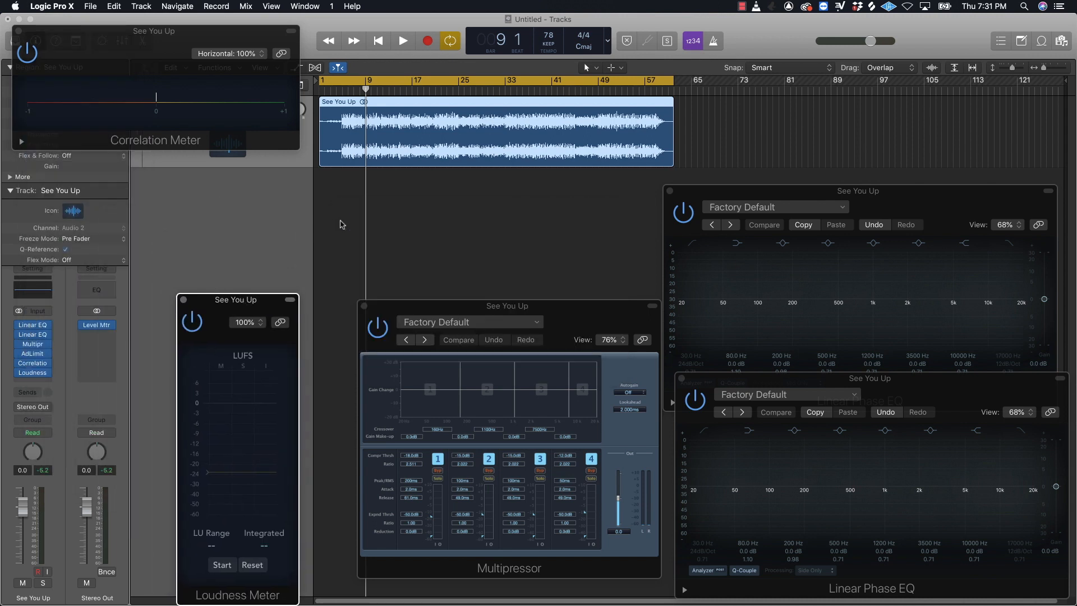
pyautogui.click(364, 305)
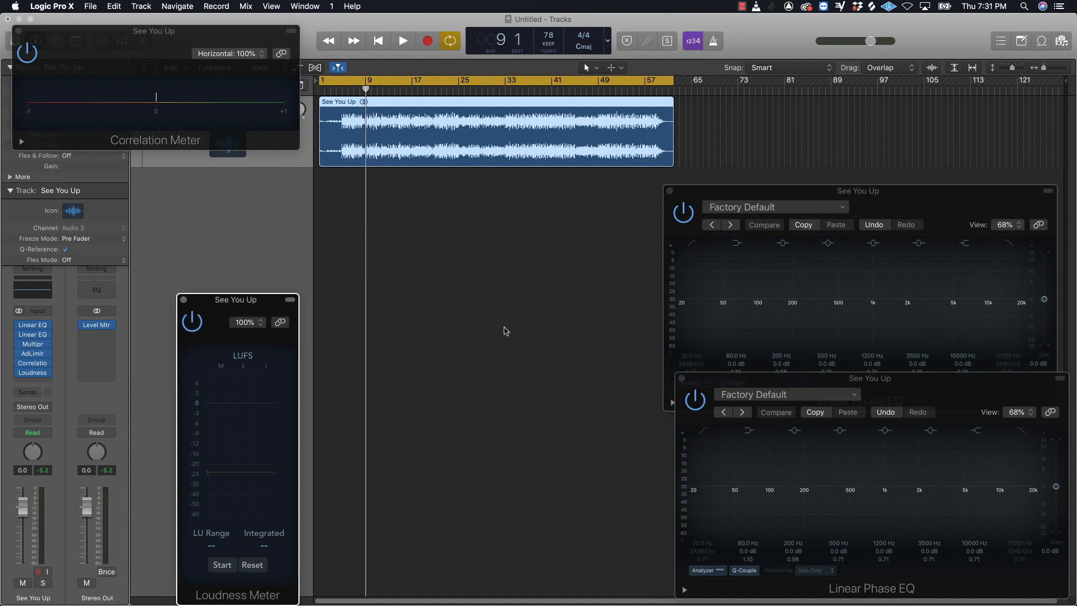
pyautogui.click(681, 380)
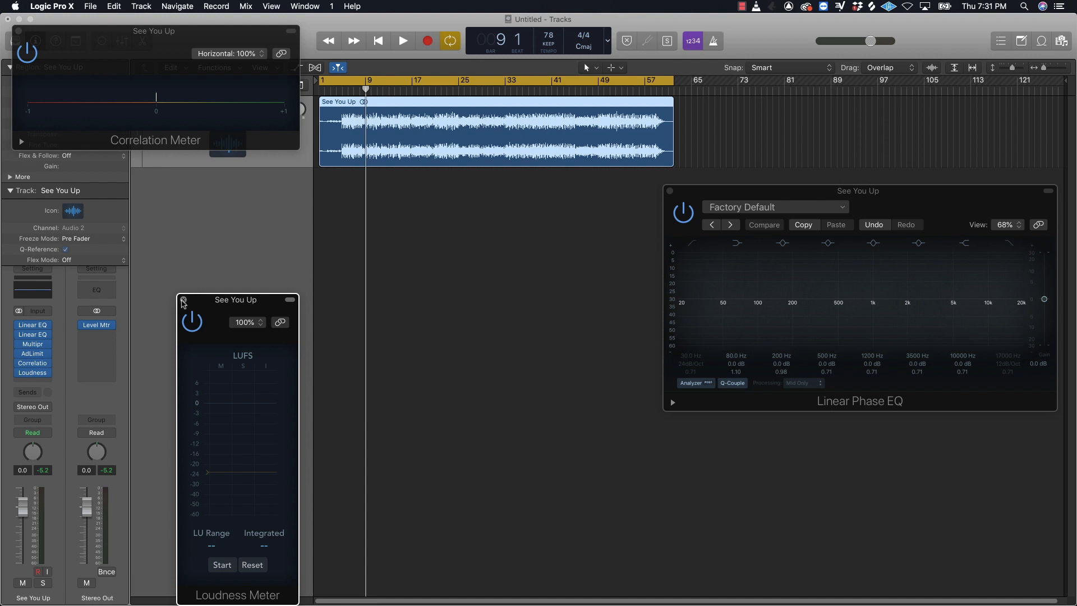
pyautogui.click(183, 302)
pyautogui.moveTo(183, 46); pyautogui.dragTo(512, 410)
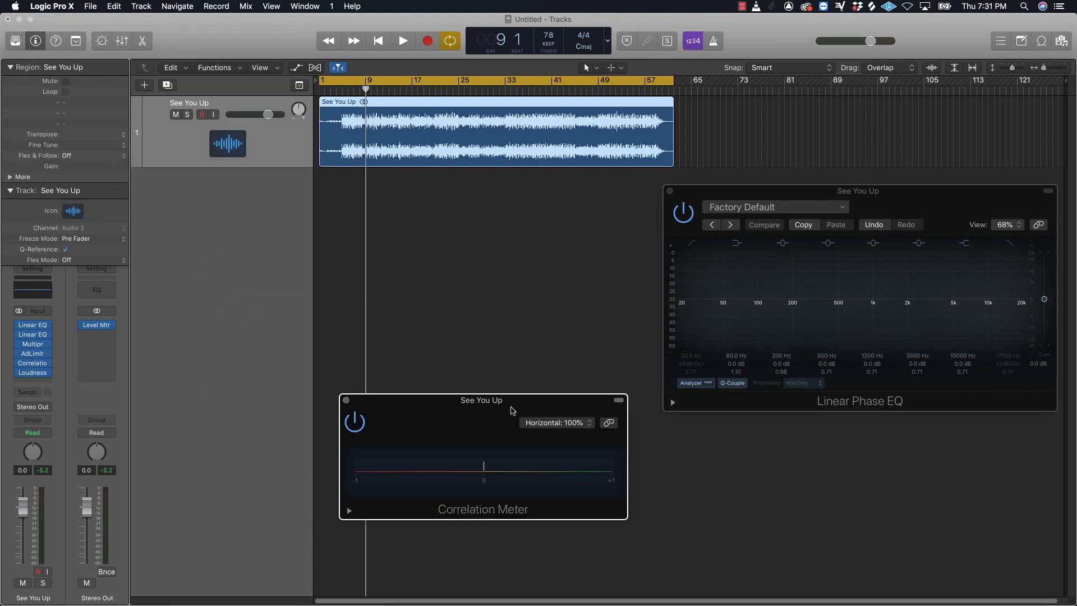
pyautogui.click(346, 400)
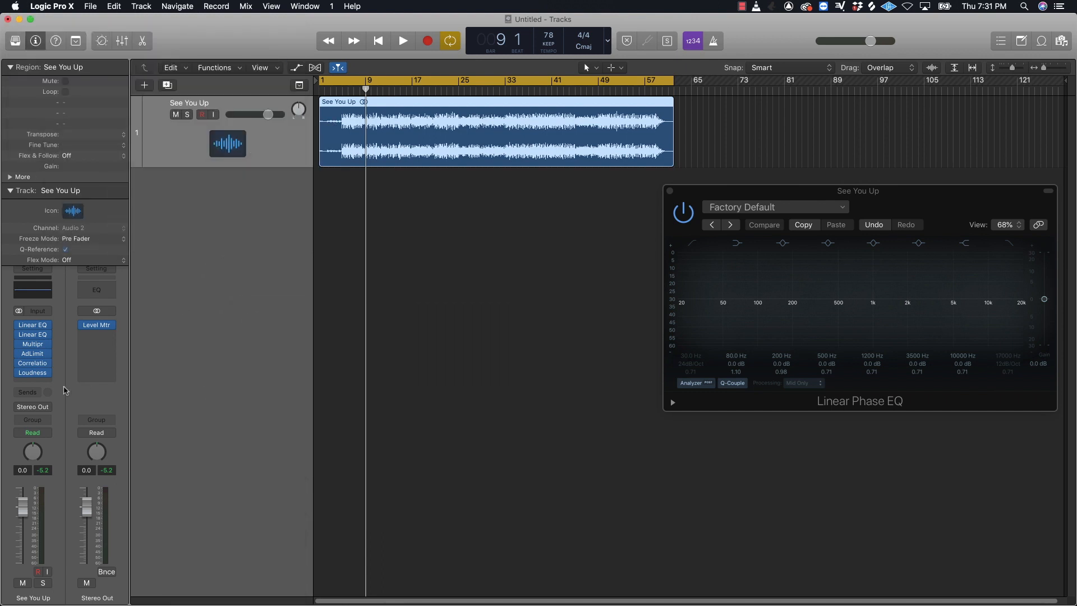
# Step: Open the Stereo Out Level Meter beside the channel strips and move its scale marker to just above -9 dB
pyautogui.click(97, 326)
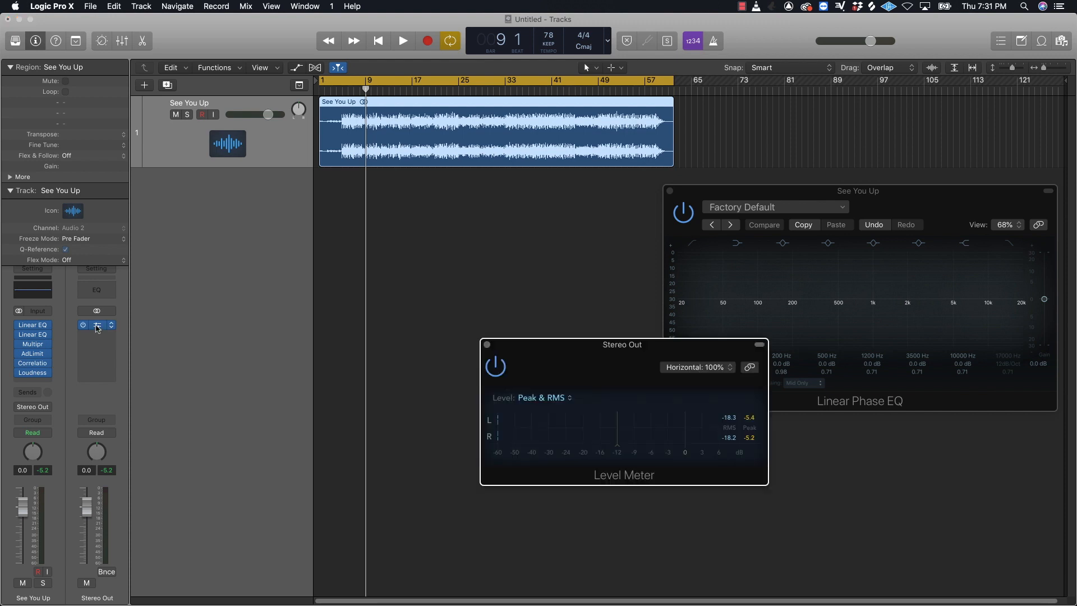
pyautogui.moveTo(598, 341); pyautogui.dragTo(241, 471)
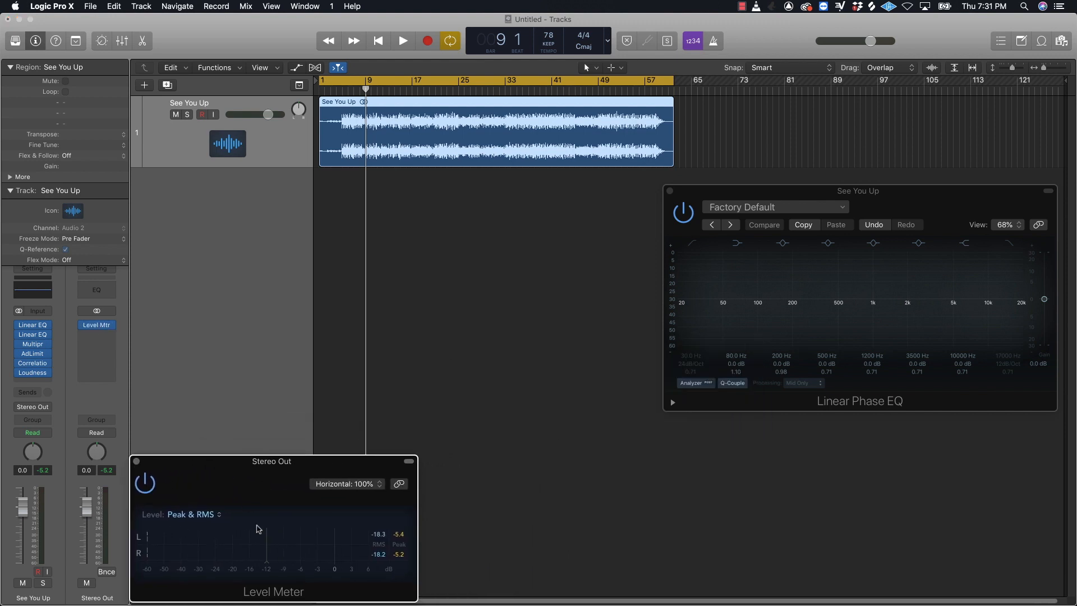
pyautogui.moveTo(268, 564); pyautogui.dragTo(288, 565)
pyautogui.moveTo(265, 472)
pyautogui.mouseDown()
pyautogui.moveTo(284, 459)
pyautogui.moveTo(268, 474)
pyautogui.mouseUp()
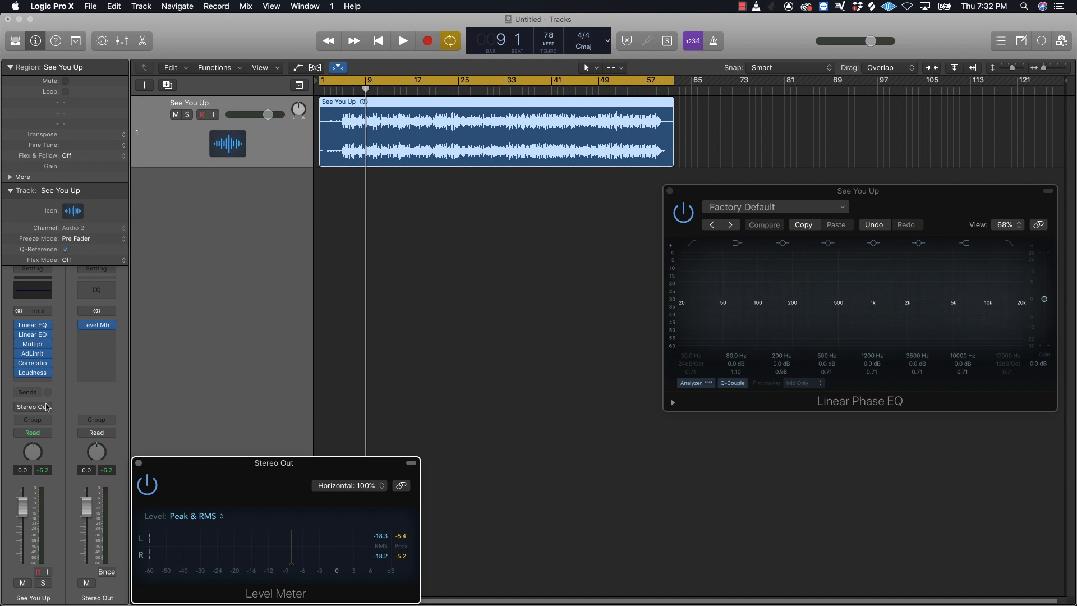
# Step: Bypass the second Linear Phase EQ, Multipressor and Adaptive Limiter on the See You Up track, and start the cycle range at bar 9
pyautogui.moveTo(23, 379)
pyautogui.click(19, 354)
pyautogui.moveTo(18, 353); pyautogui.dragTo(19, 337)
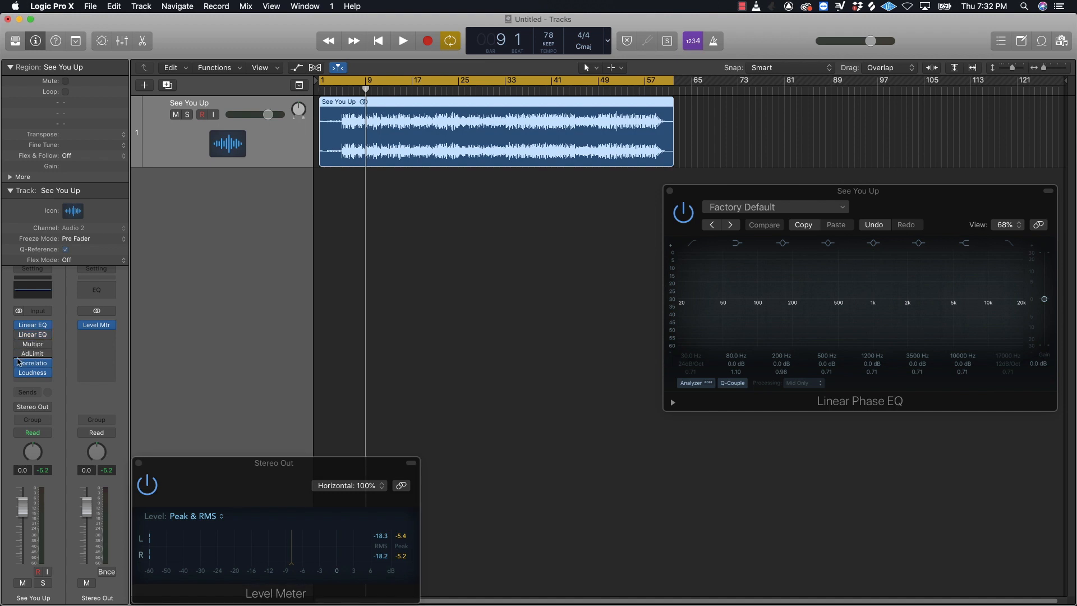
pyautogui.moveTo(35, 320); pyautogui.dragTo(47, 343)
pyautogui.moveTo(320, 82); pyautogui.dragTo(365, 91)
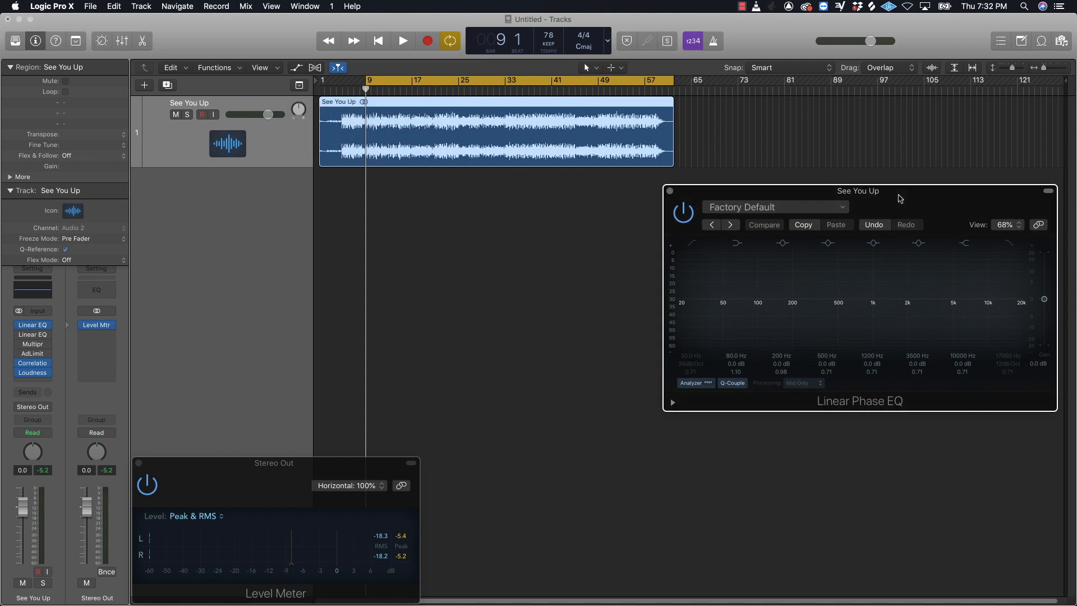
# Step: Move the Mid Only Linear Phase EQ window toward the centre and set its 3500 Hz band to 1820 Hz with a Q of 1.60
pyautogui.moveTo(900, 199); pyautogui.dragTo(711, 311)
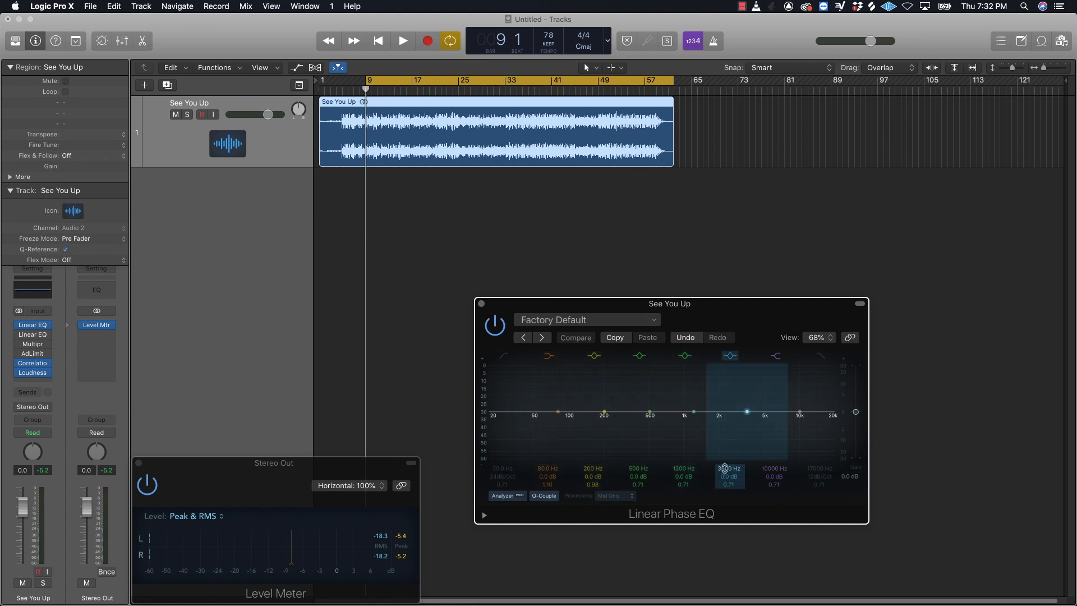
pyautogui.moveTo(725, 468); pyautogui.dragTo(724, 496)
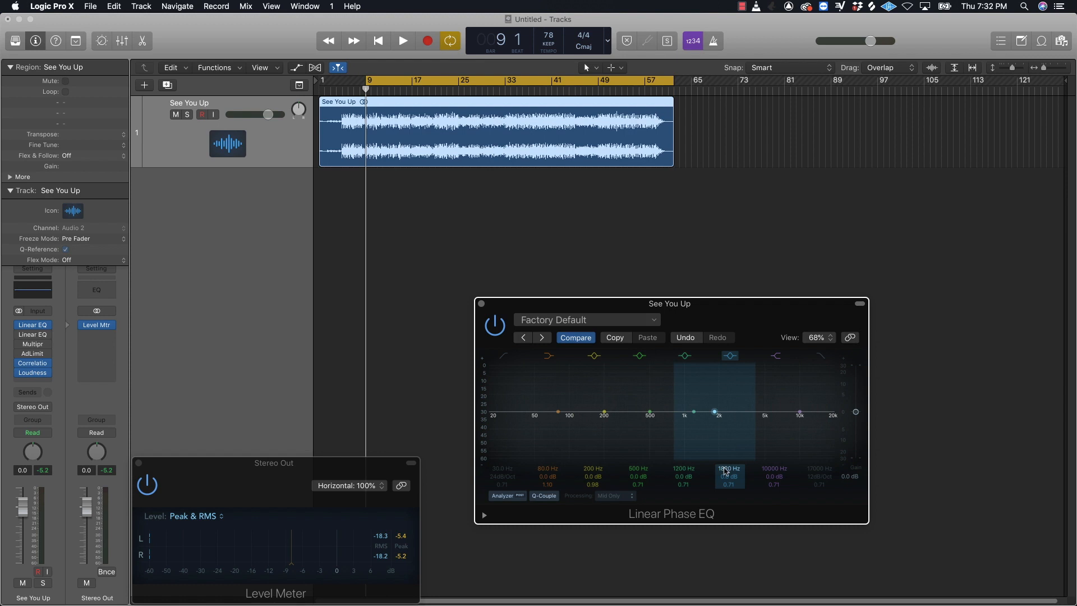
pyautogui.moveTo(725, 470); pyautogui.dragTo(729, 485)
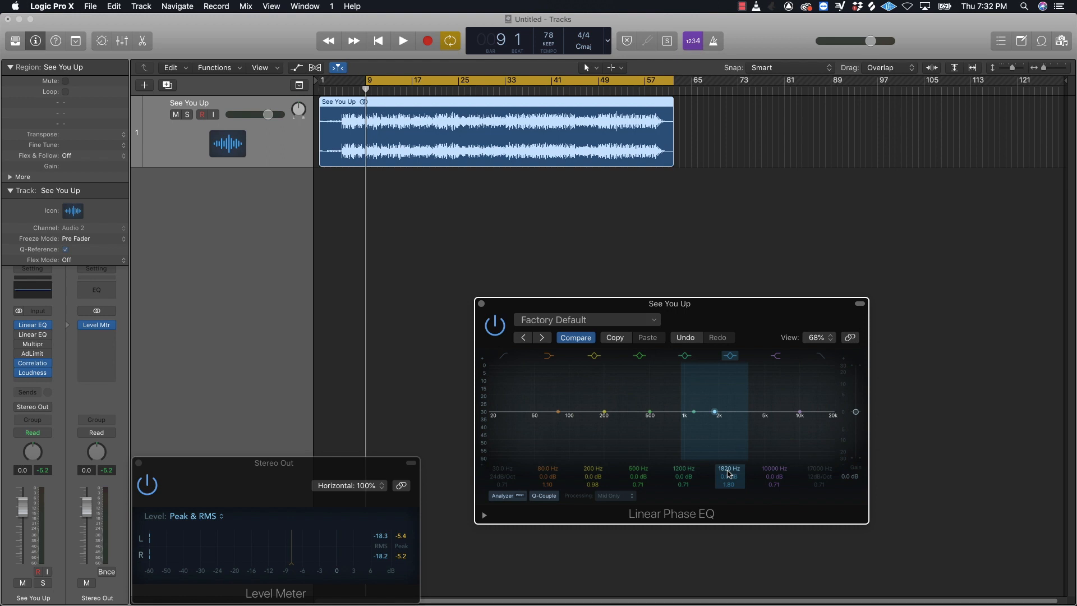
# Step: Play the song with the cycle range starting at bar 5, and set the 1820 Hz band to +1.8 dB with a Q of 1.20
pyautogui.press('space')
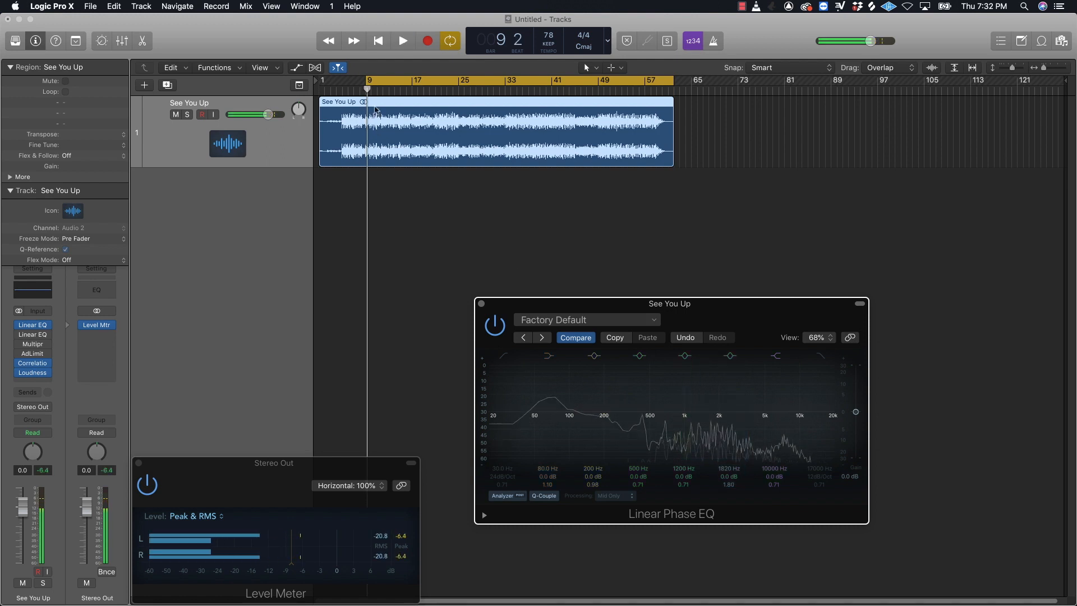
pyautogui.moveTo(366, 82); pyautogui.dragTo(344, 84)
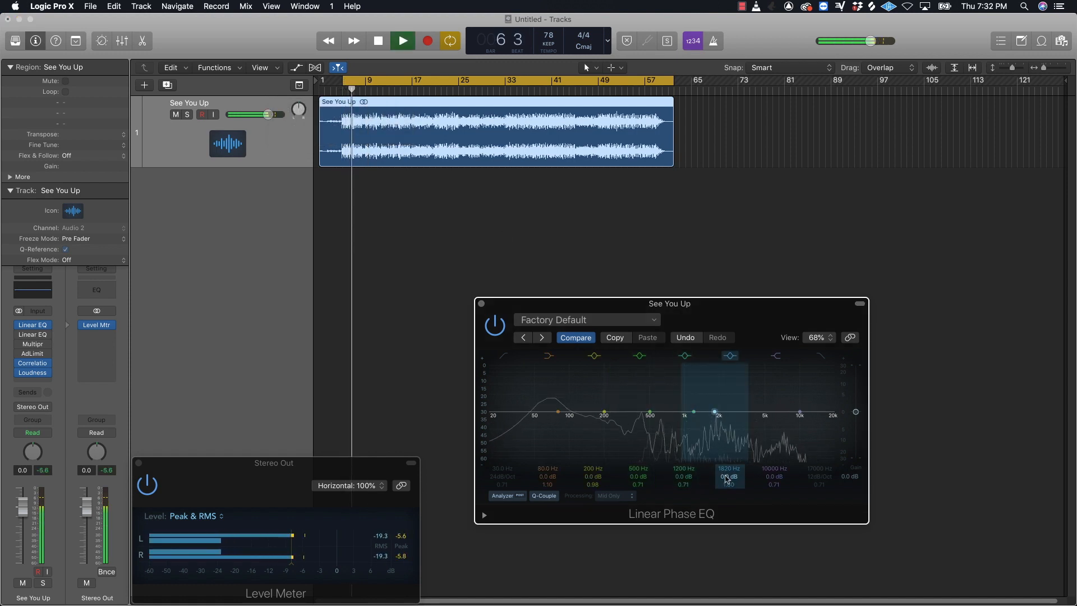
pyautogui.moveTo(726, 477); pyautogui.dragTo(727, 467)
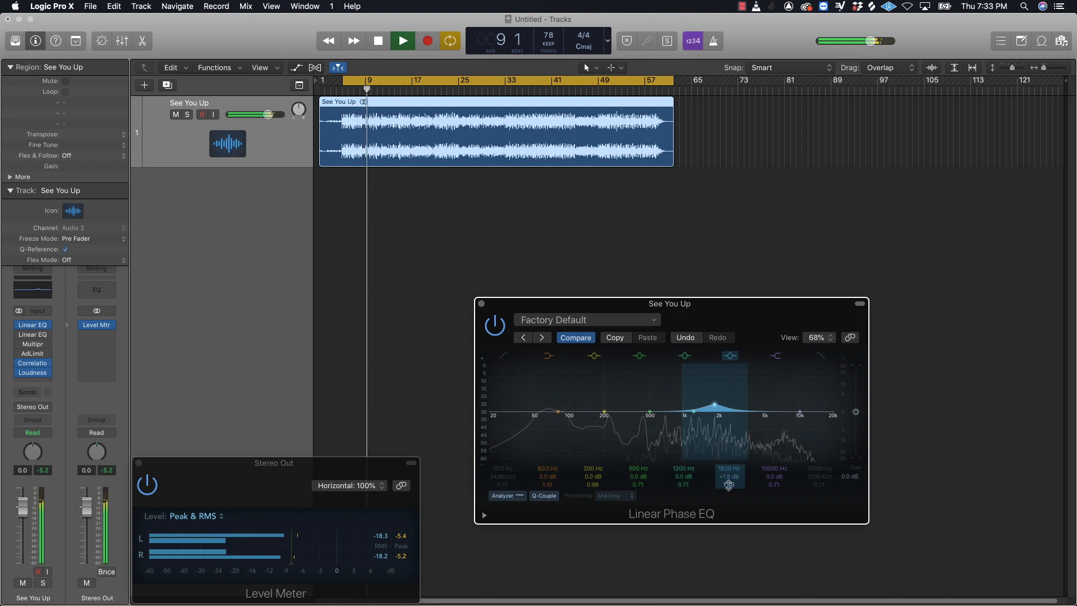
pyautogui.moveTo(729, 484); pyautogui.dragTo(729, 486)
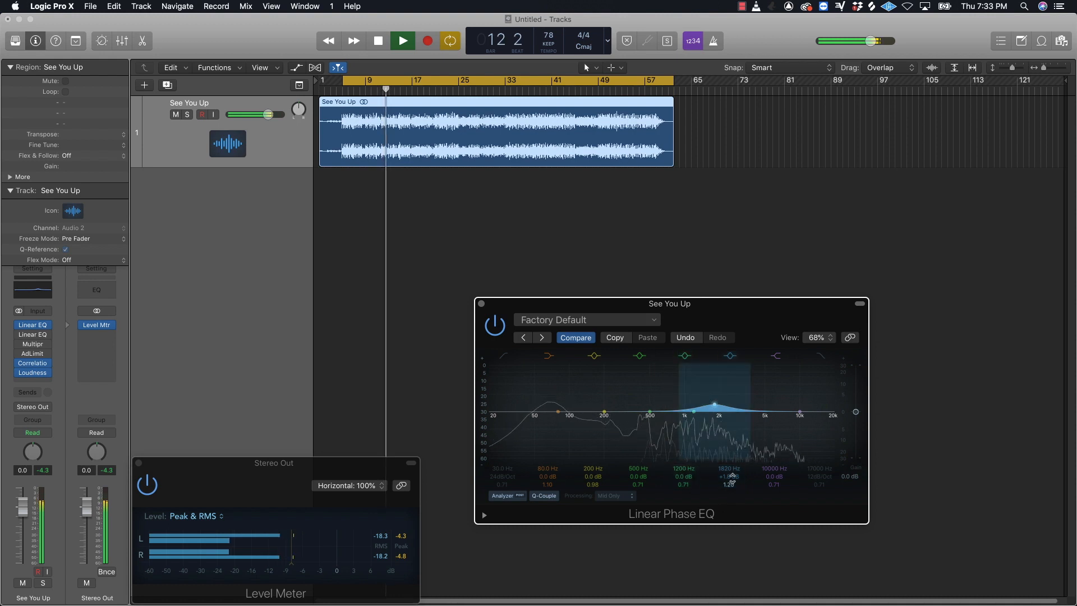
# Step: Compare the sound with the Mid Only Linear Phase EQ bypassed and enabled, and stop playback
pyautogui.click(495, 326)
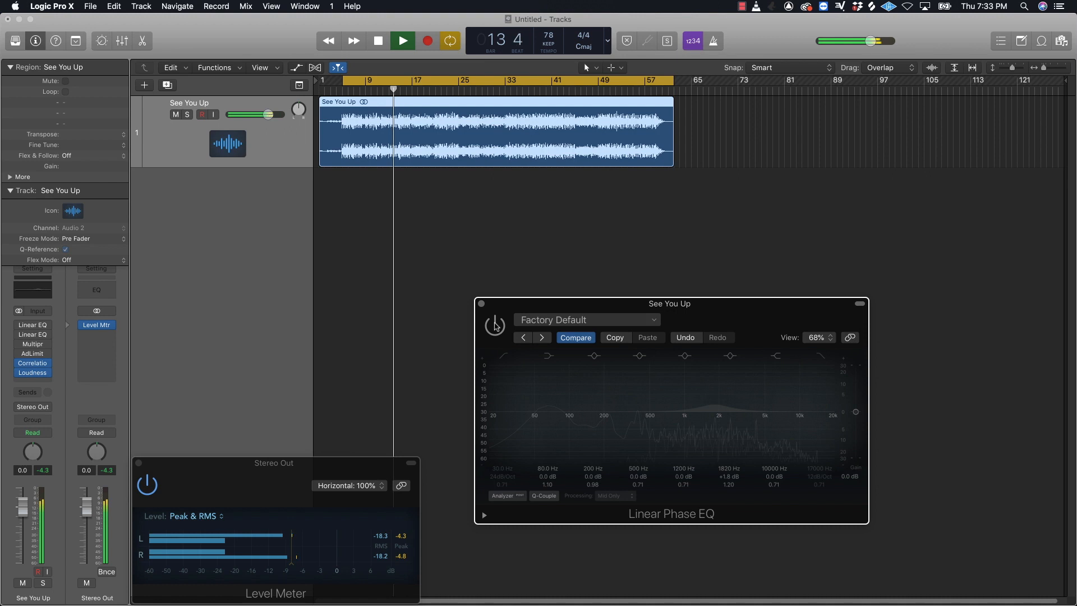
pyautogui.click(495, 326)
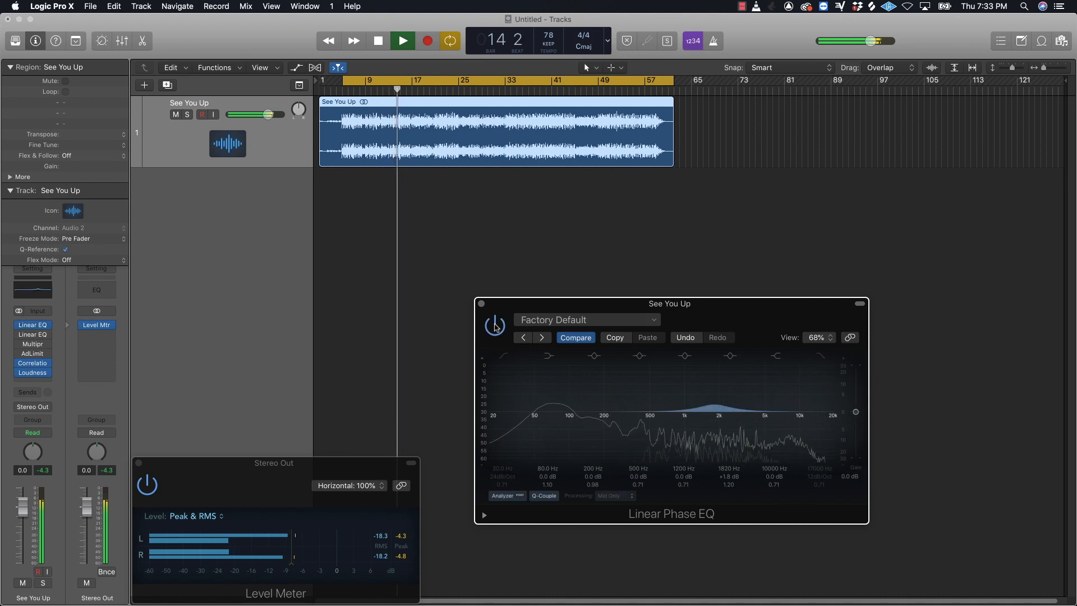
pyautogui.press('space')
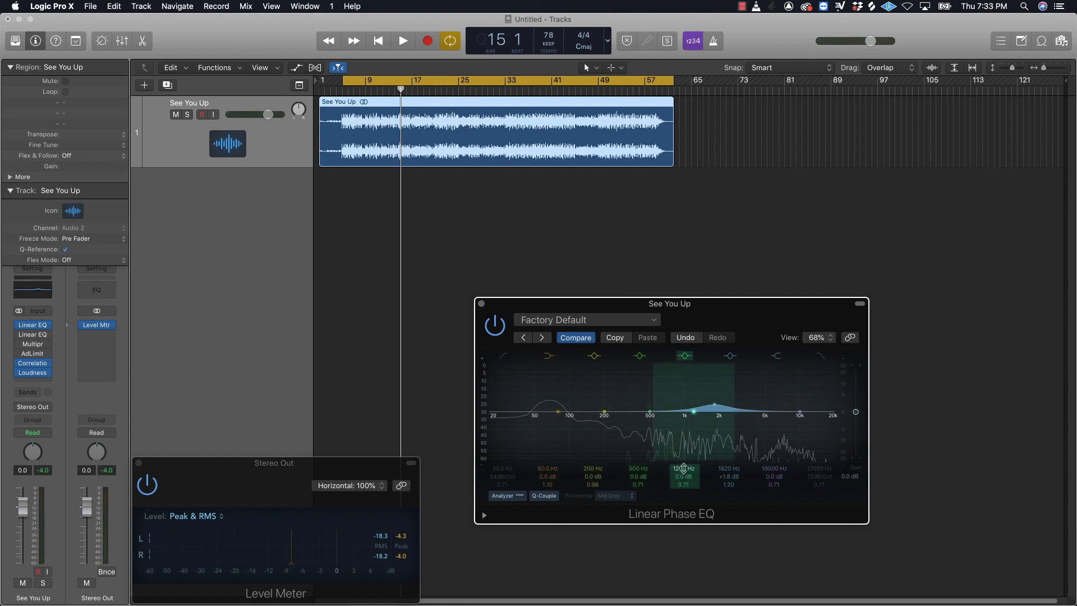
# Step: Set the Mid Only Linear Phase EQ's 1200 Hz band to 485 Hz, -2.6 dB with a Q of 3.20, and audition the cut
pyautogui.moveTo(684, 468); pyautogui.dragTo(684, 502)
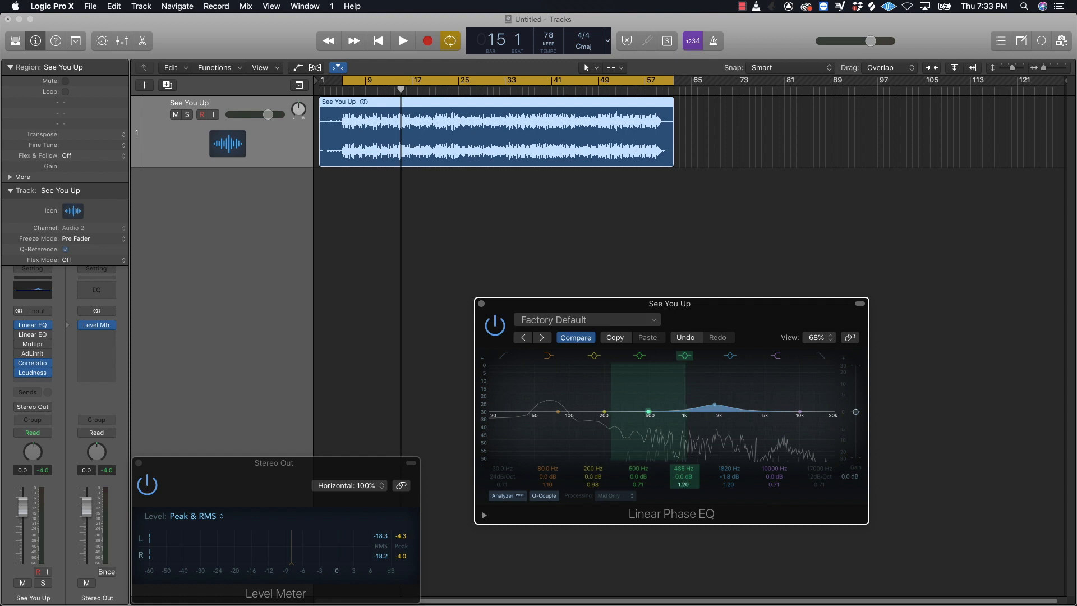
pyautogui.moveTo(683, 484); pyautogui.dragTo(684, 477)
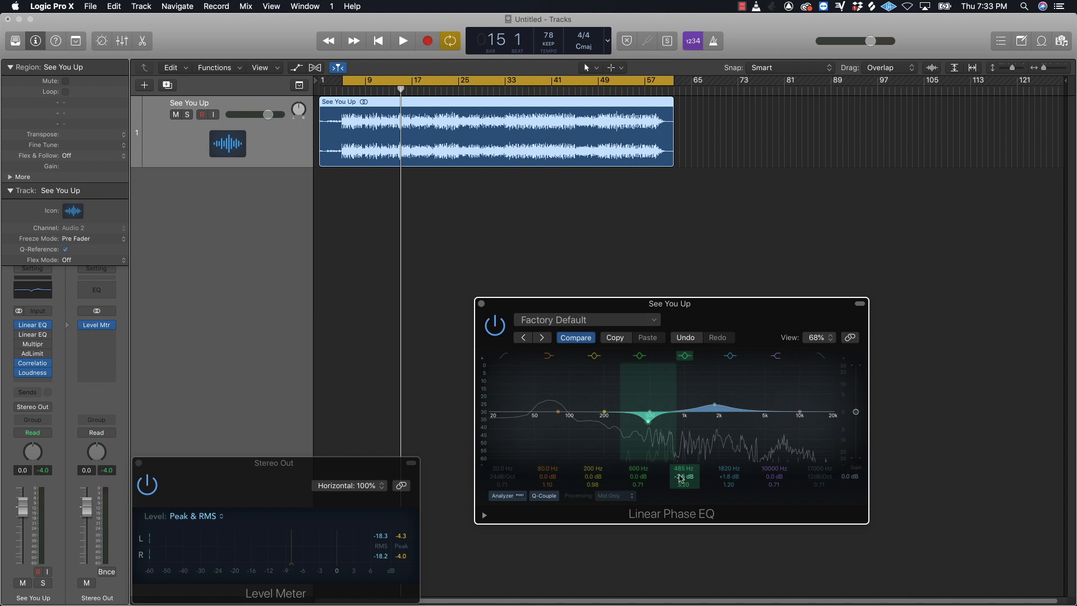
pyautogui.press('space')
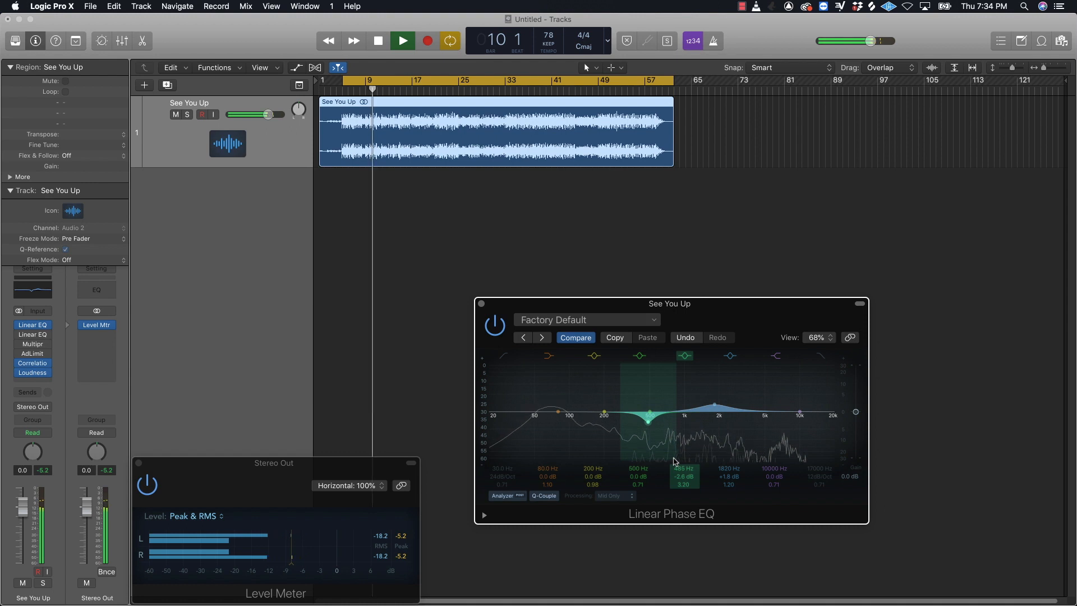
pyautogui.press('space')
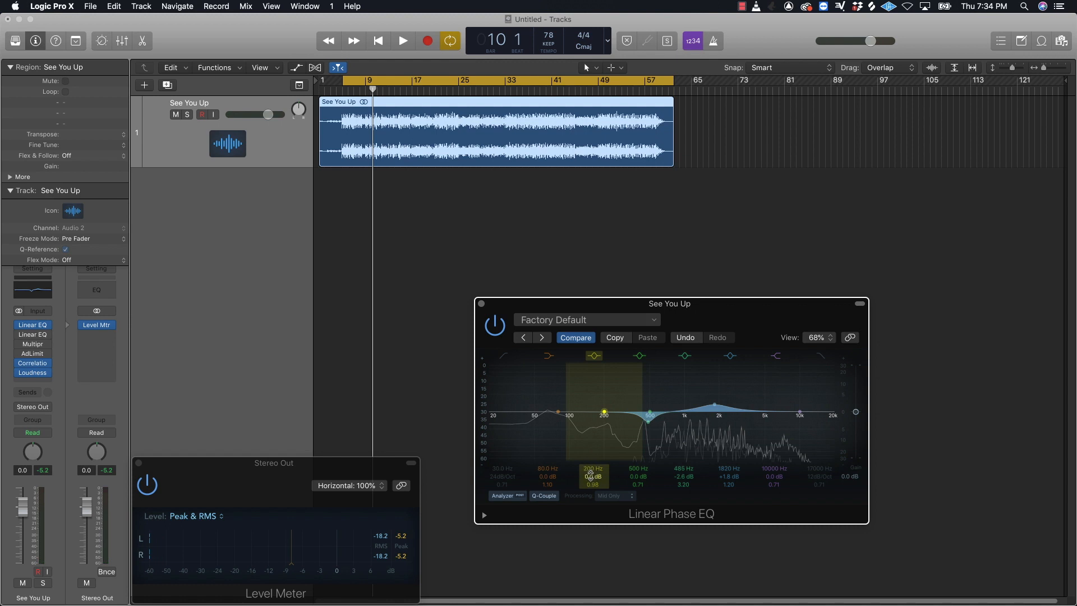
# Step: Set the 200 Hz band to 65 Hz, +2.0 dB with a Q of 1.20 while playing the song, and stop playback
pyautogui.moveTo(593, 476); pyautogui.dragTo(593, 478)
pyautogui.moveTo(588, 468); pyautogui.dragTo(588, 478)
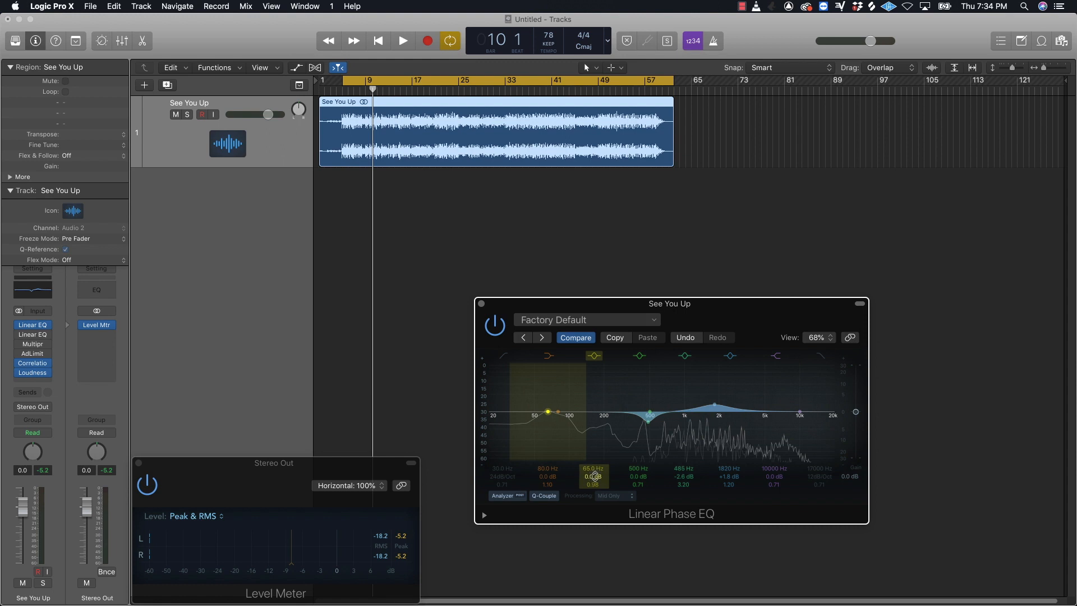
pyautogui.press('space')
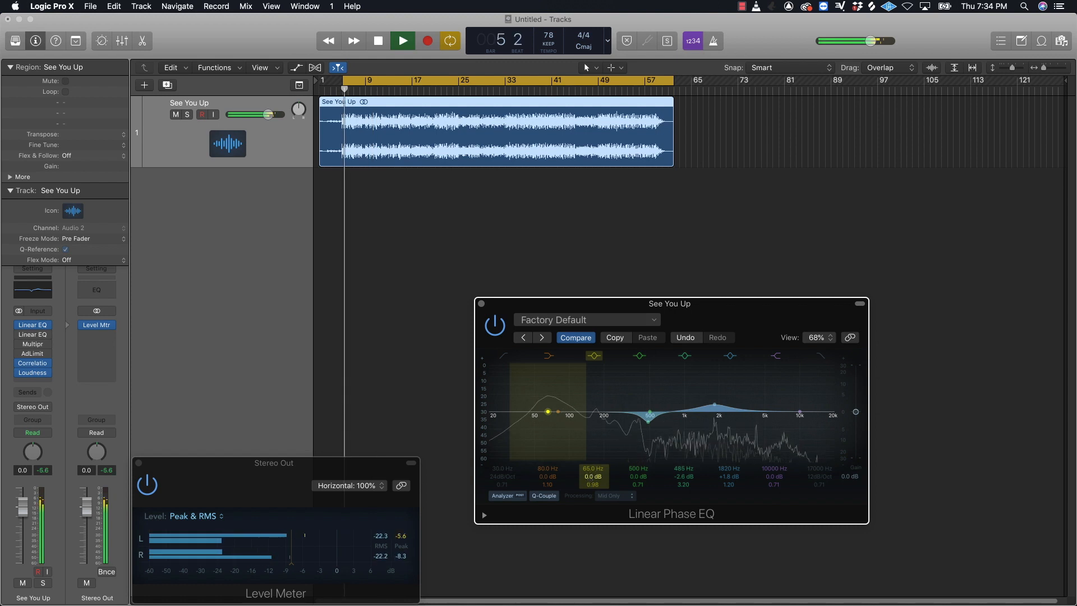
pyautogui.moveTo(591, 478)
pyautogui.mouseDown()
pyautogui.moveTo(593, 468)
pyautogui.moveTo(593, 490)
pyautogui.mouseUp()
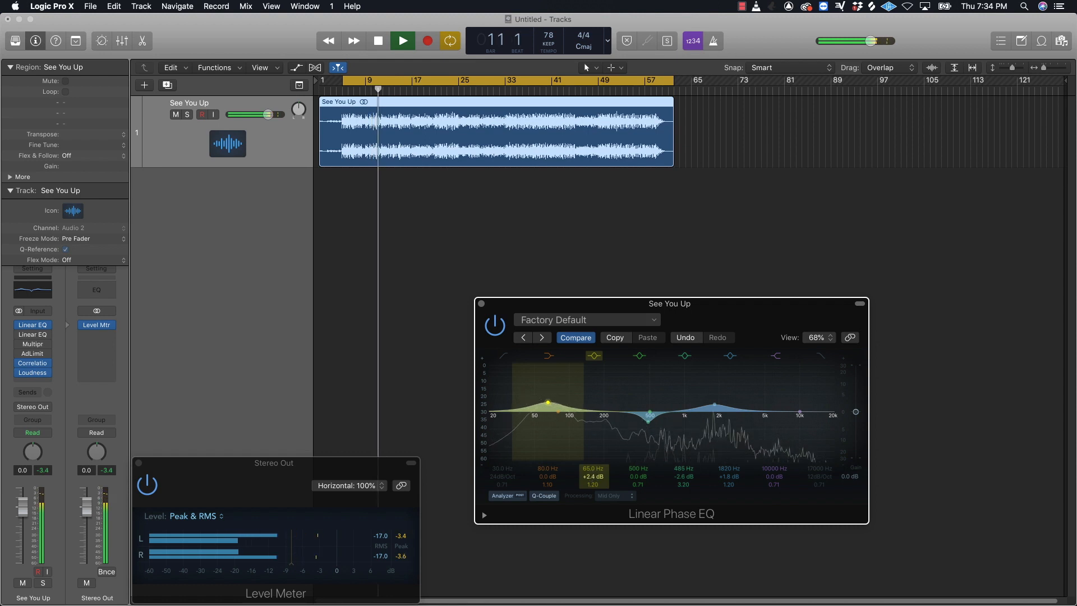
pyautogui.moveTo(593, 476); pyautogui.dragTo(595, 496)
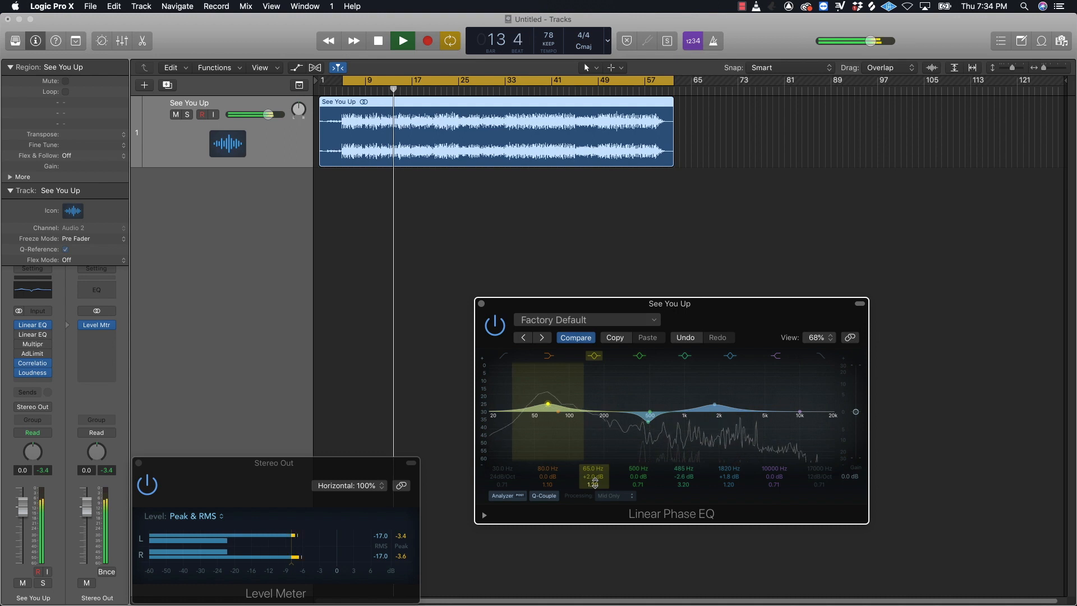
pyautogui.press('space')
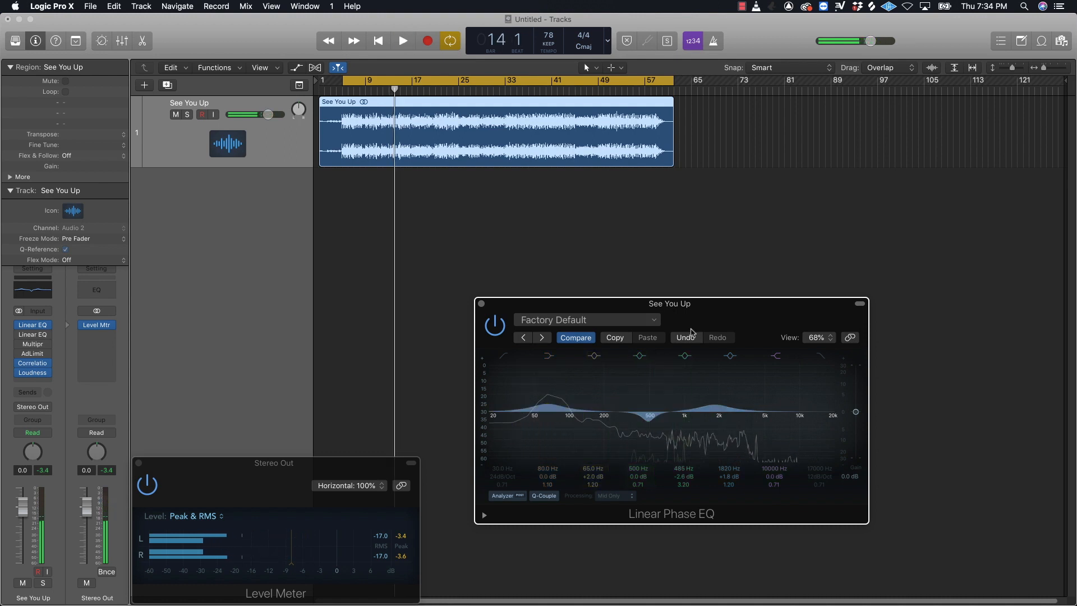
# Step: Close the Mid Only Linear Phase EQ, then enable and open the Side Only Linear Phase EQ and place its window near the centre
pyautogui.moveTo(699, 320); pyautogui.dragTo(723, 318)
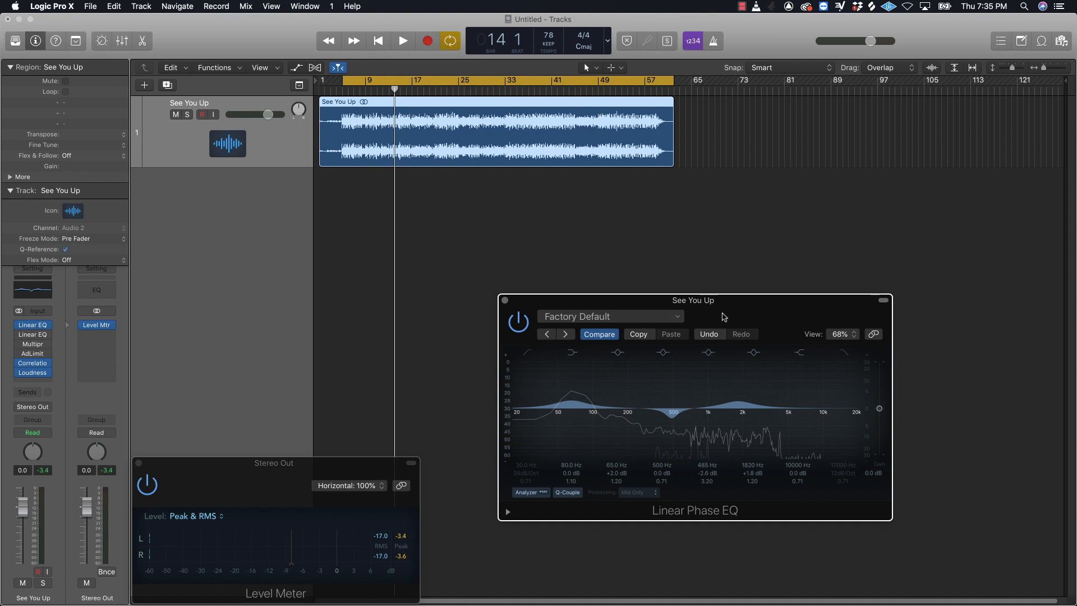
pyautogui.moveTo(735, 315); pyautogui.dragTo(694, 325)
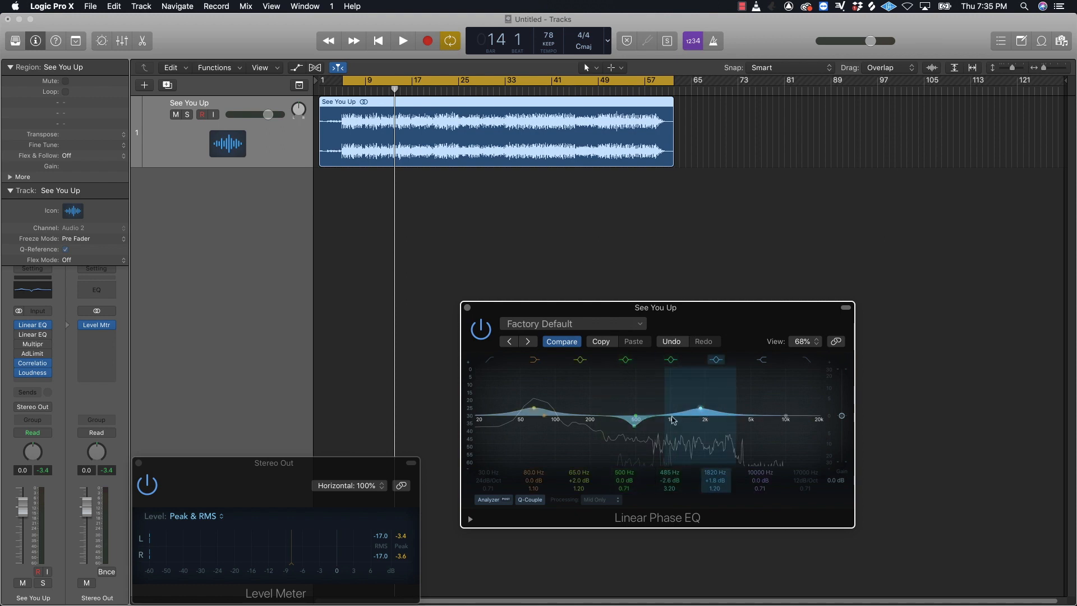
pyautogui.moveTo(688, 319); pyautogui.dragTo(758, 298)
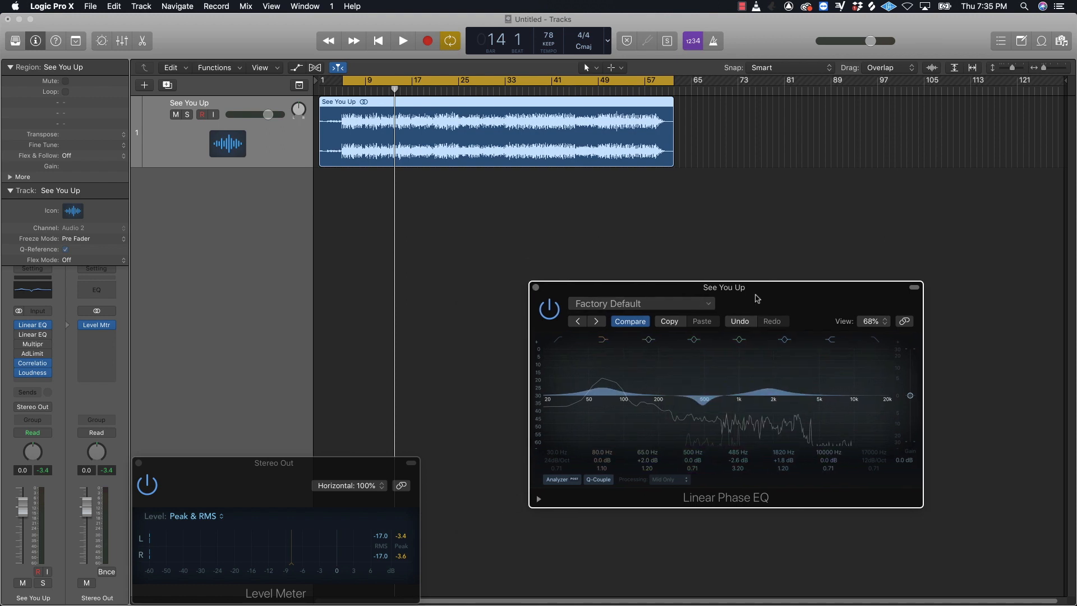
pyautogui.click(536, 287)
pyautogui.moveTo(30, 336)
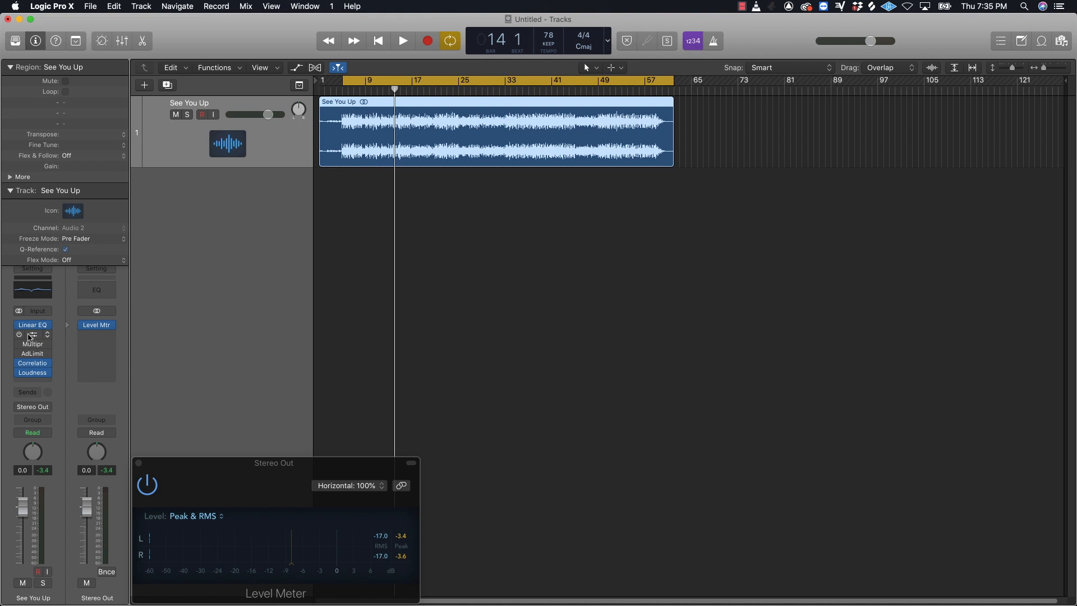
pyautogui.click(34, 335)
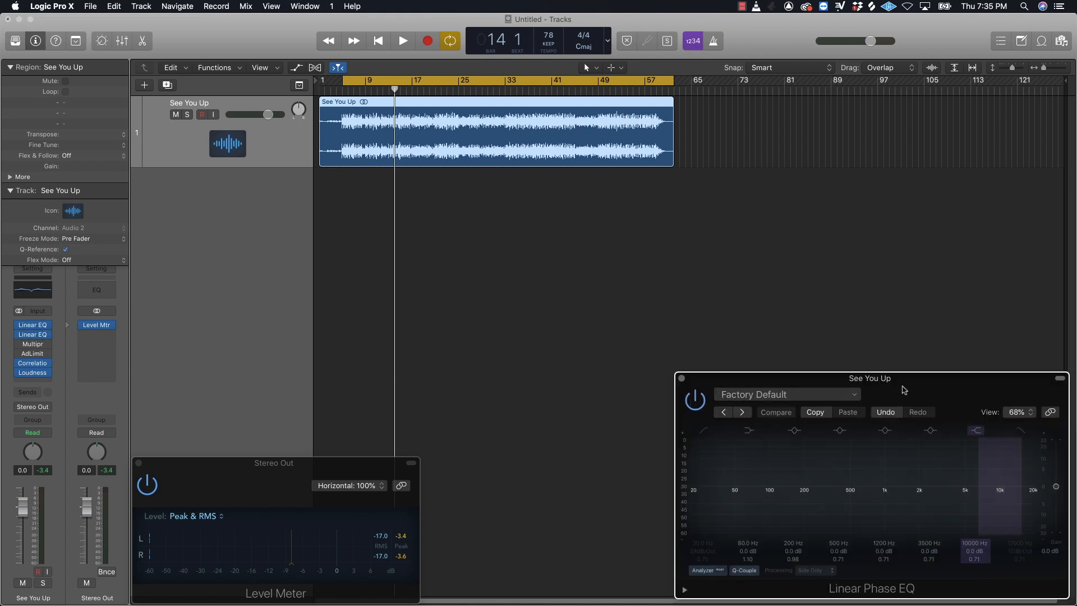
pyautogui.moveTo(904, 386); pyautogui.dragTo(698, 312)
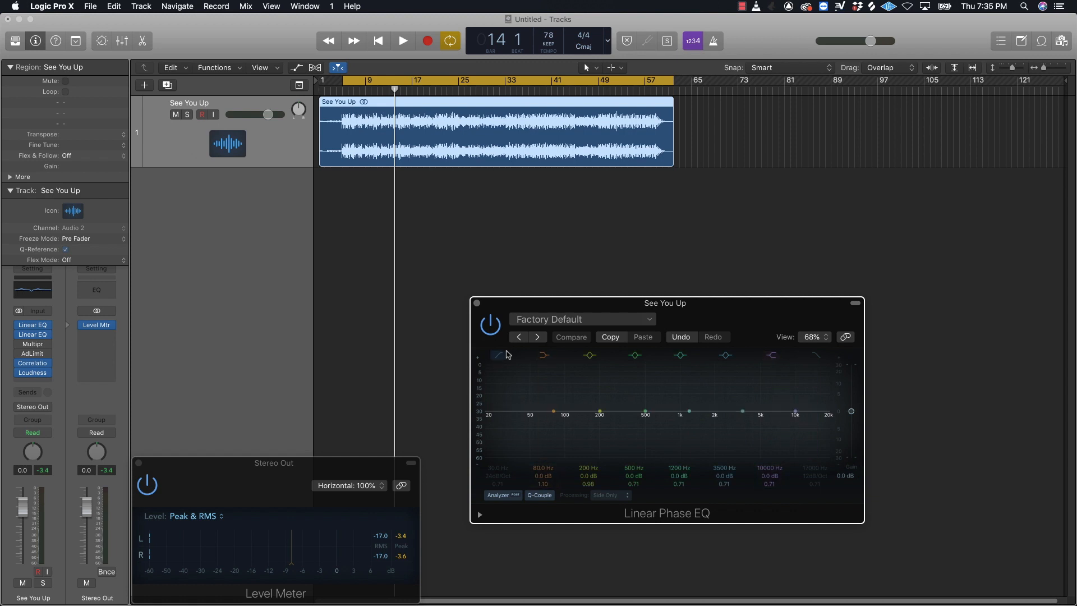
# Step: Enable the Side Only EQ's 24 dB/Oct low cut and set it to 83 Hz with a Q of 0.43
pyautogui.click(500, 428)
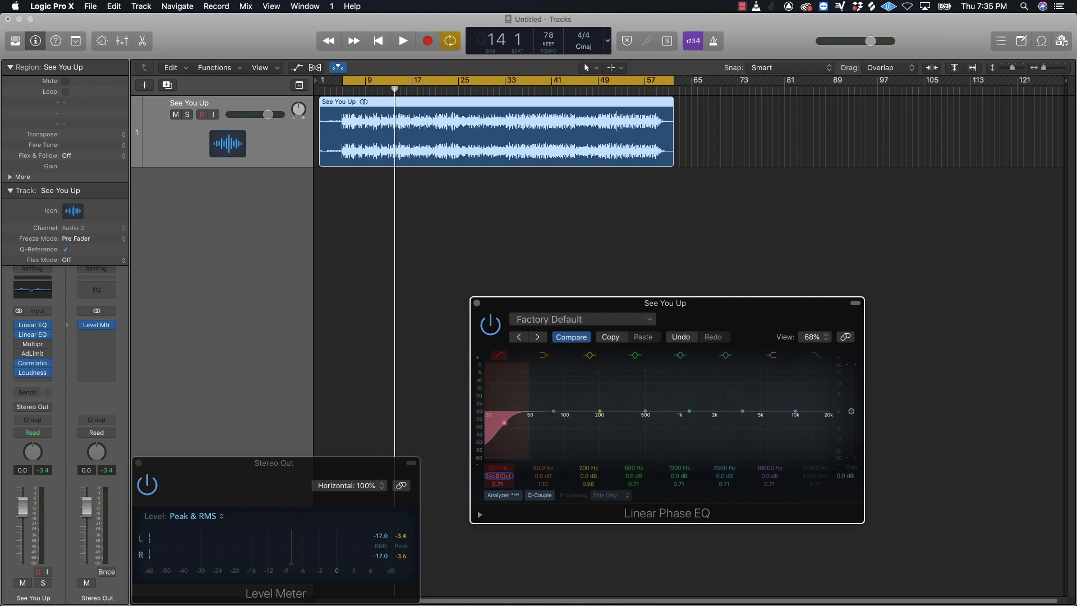
pyautogui.moveTo(497, 483); pyautogui.dragTo(498, 505)
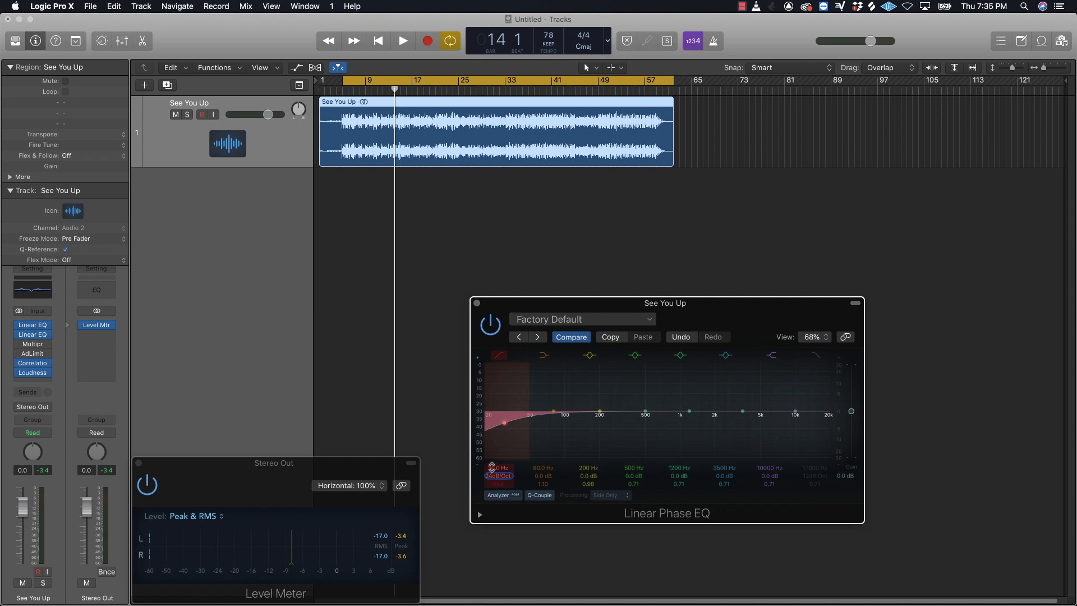
pyautogui.moveTo(492, 467); pyautogui.dragTo(491, 446)
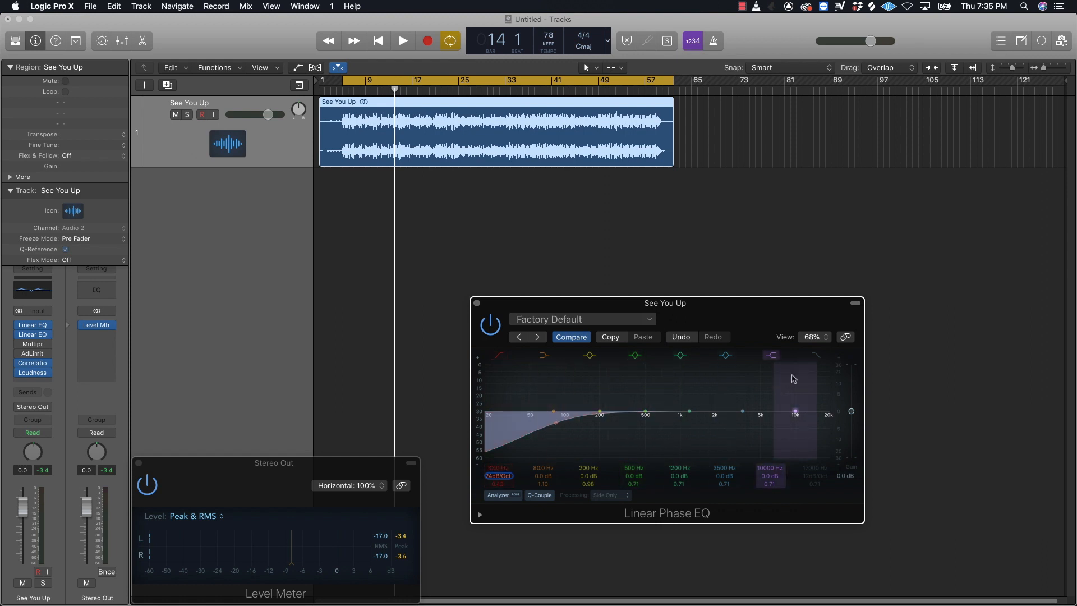
# Step: Try the Side Only EQ's 17000 Hz high cut, lower its Q to 0.41, and switch the filter off
pyautogui.click(818, 357)
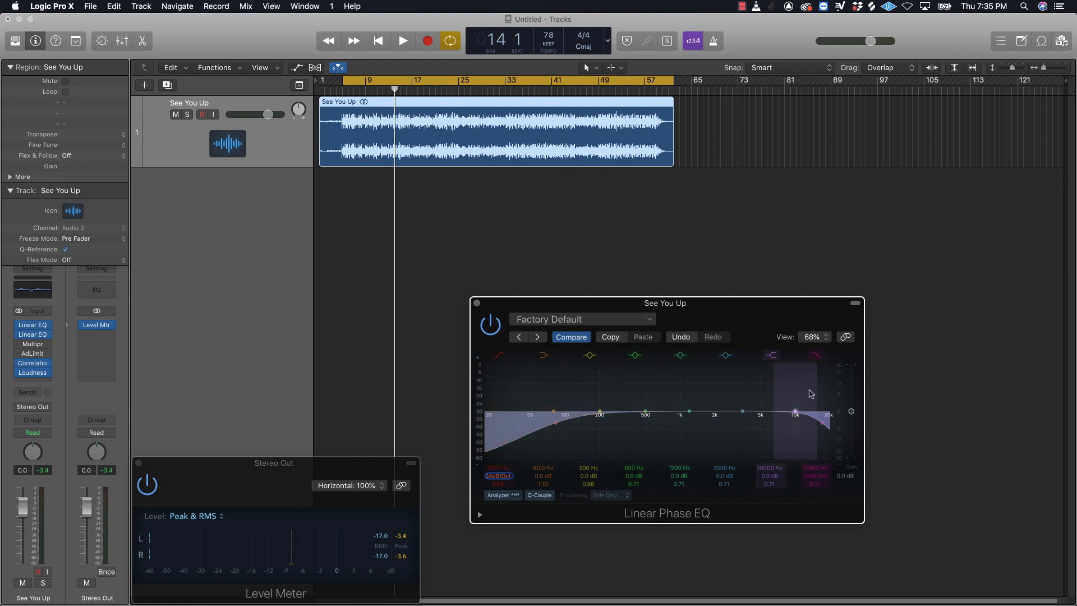
pyautogui.moveTo(809, 477); pyautogui.dragTo(813, 488)
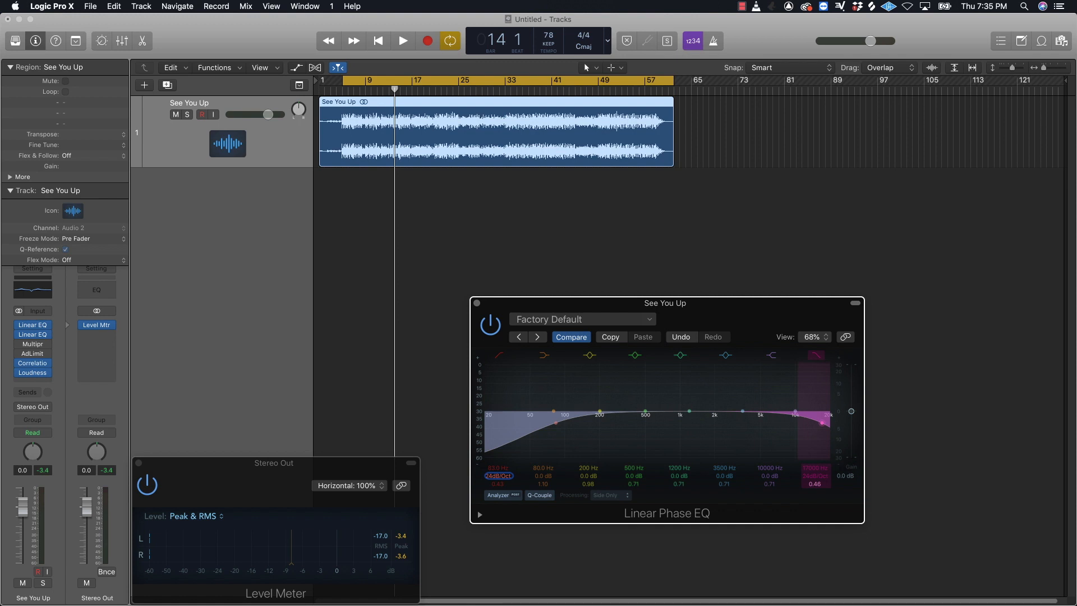
pyautogui.moveTo(817, 483); pyautogui.dragTo(816, 490)
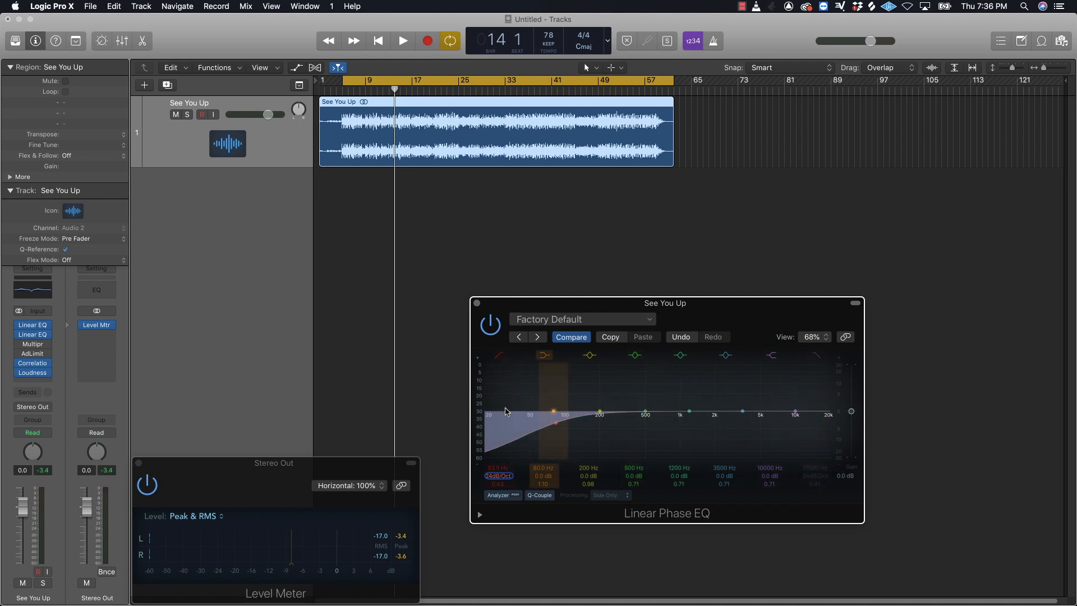
# Step: Play the song and compare the sound with the Side Only Linear Phase EQ bypassed and enabled
pyautogui.press('space')
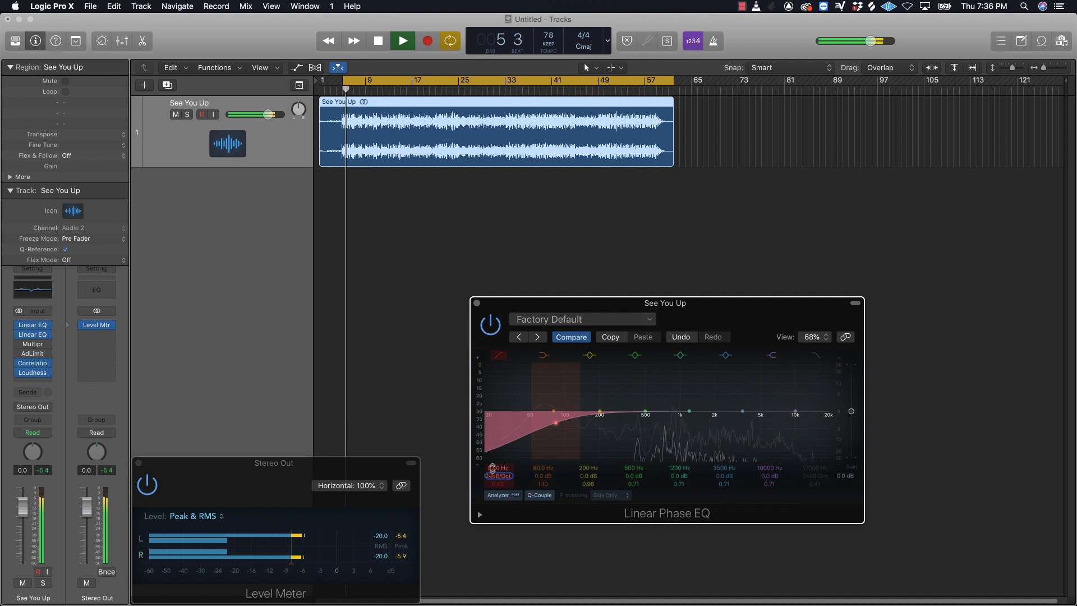
pyautogui.click(489, 328)
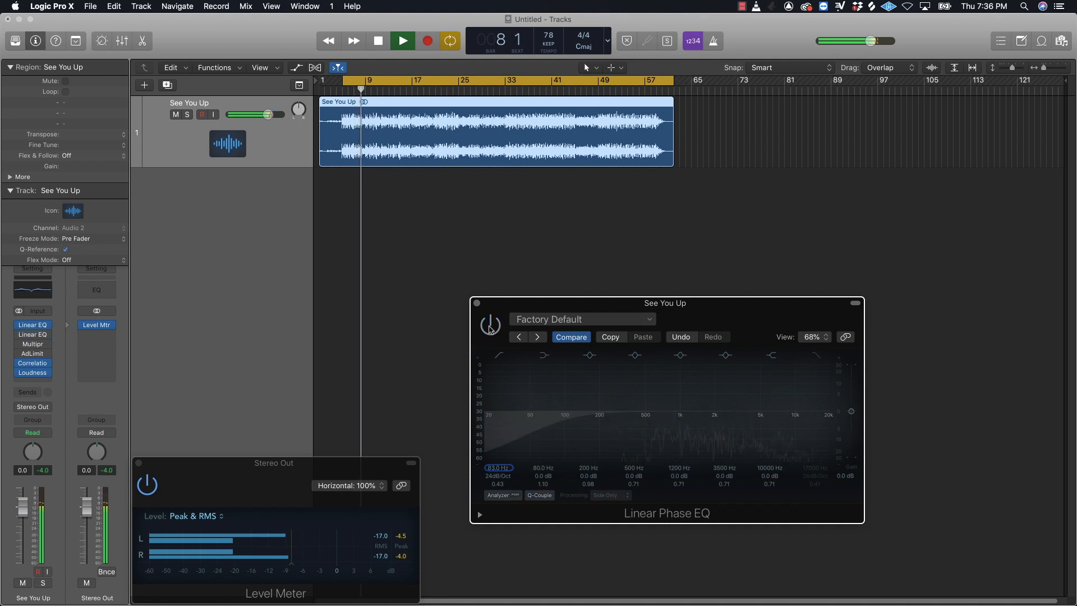
pyautogui.click(490, 328)
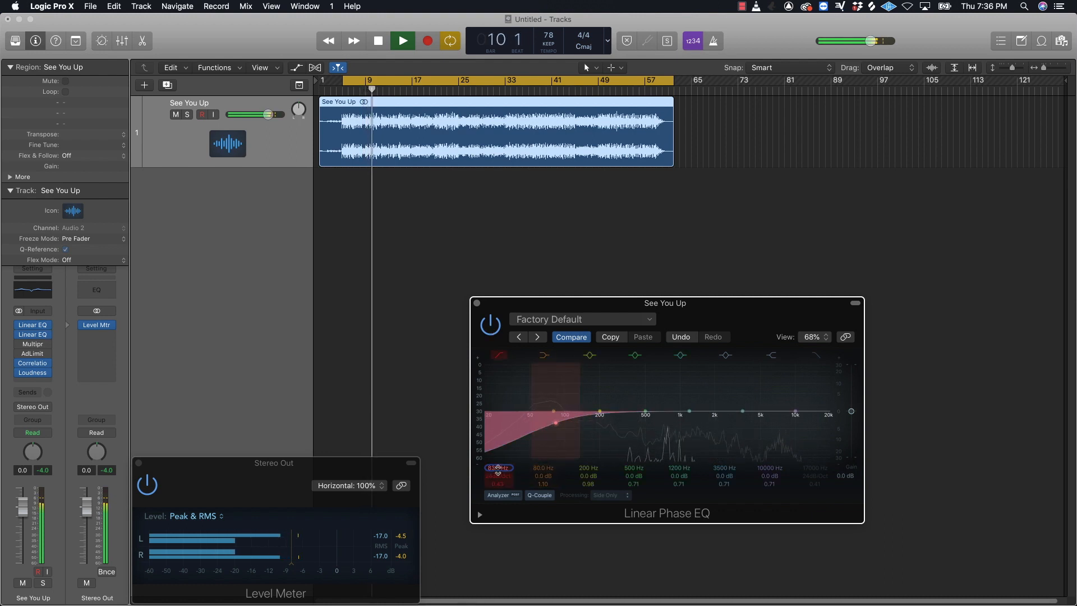
# Step: Enable the Side Only EQ's high cut at 3250 Hz, compare the sound with the EQ bypassed and enabled, and stop playback
pyautogui.click(816, 355)
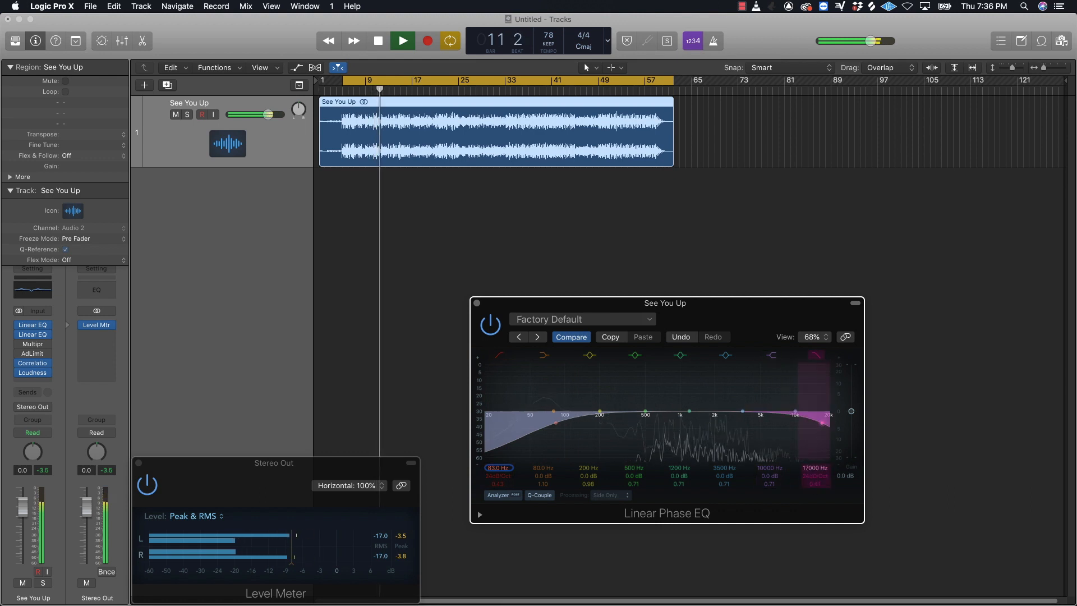
pyautogui.moveTo(816, 468); pyautogui.dragTo(815, 512)
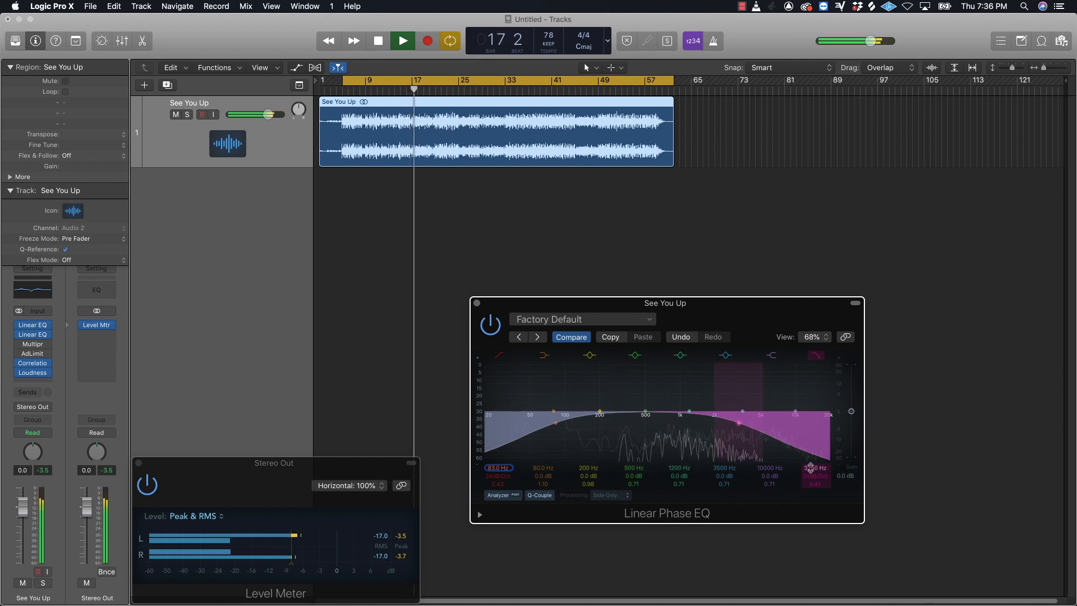
pyautogui.click(492, 332)
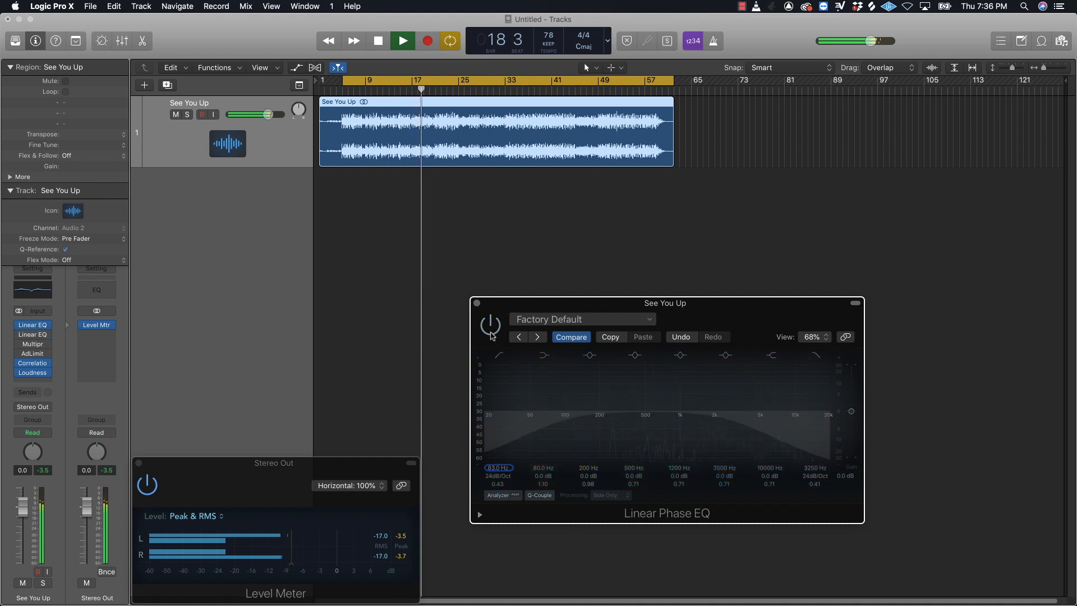
pyautogui.click(492, 334)
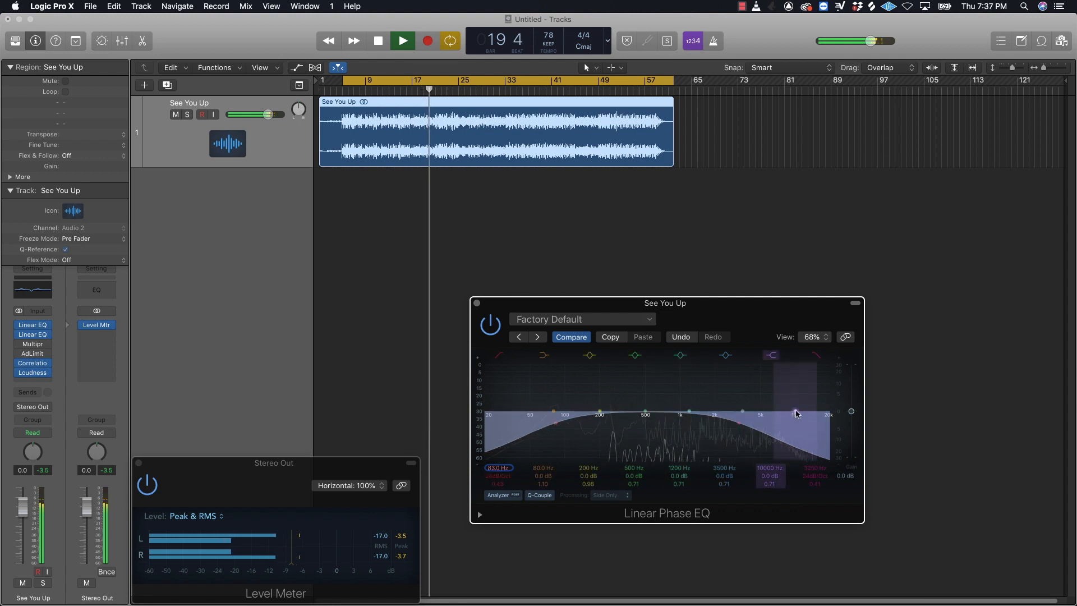
pyautogui.press('space')
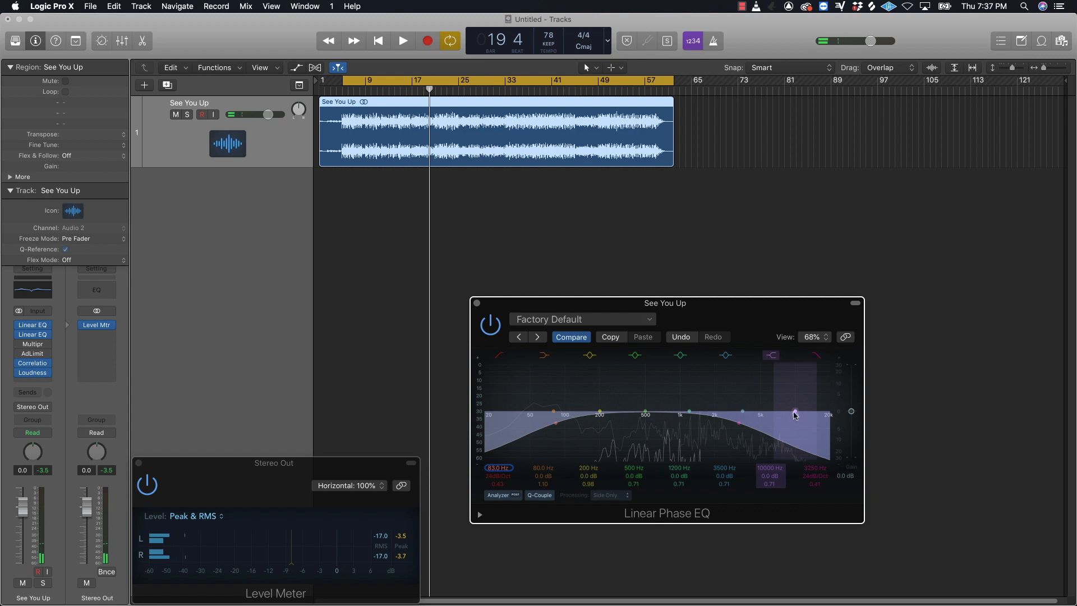
# Step: Set the Side Only EQ's 10000 Hz high shelf to 5200 Hz with +5.6 dB of gain while auditioning the song
pyautogui.moveTo(795, 413); pyautogui.dragTo(760, 400)
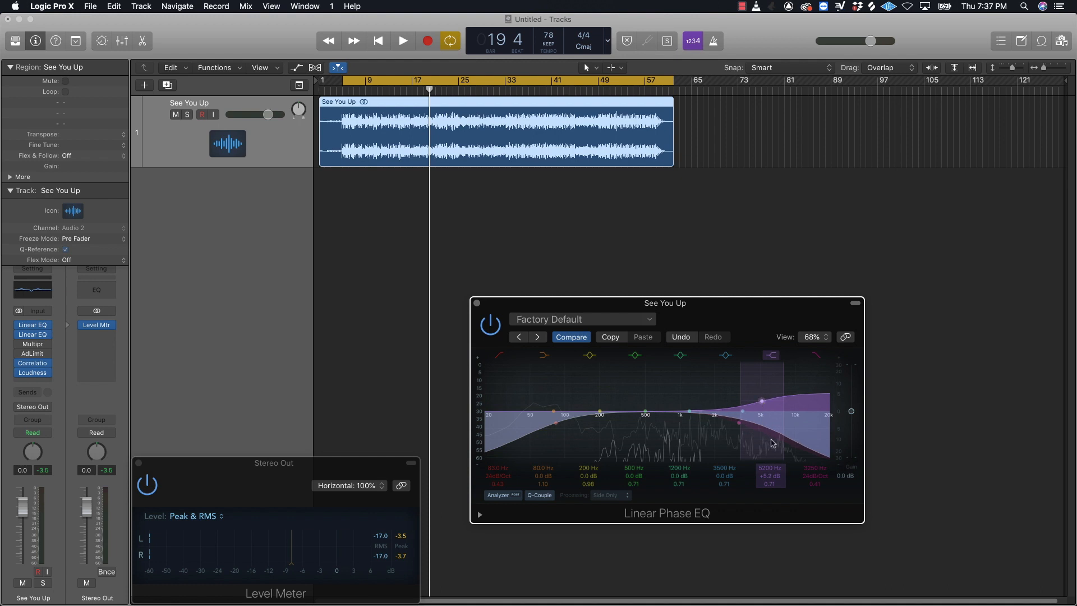
pyautogui.press('space')
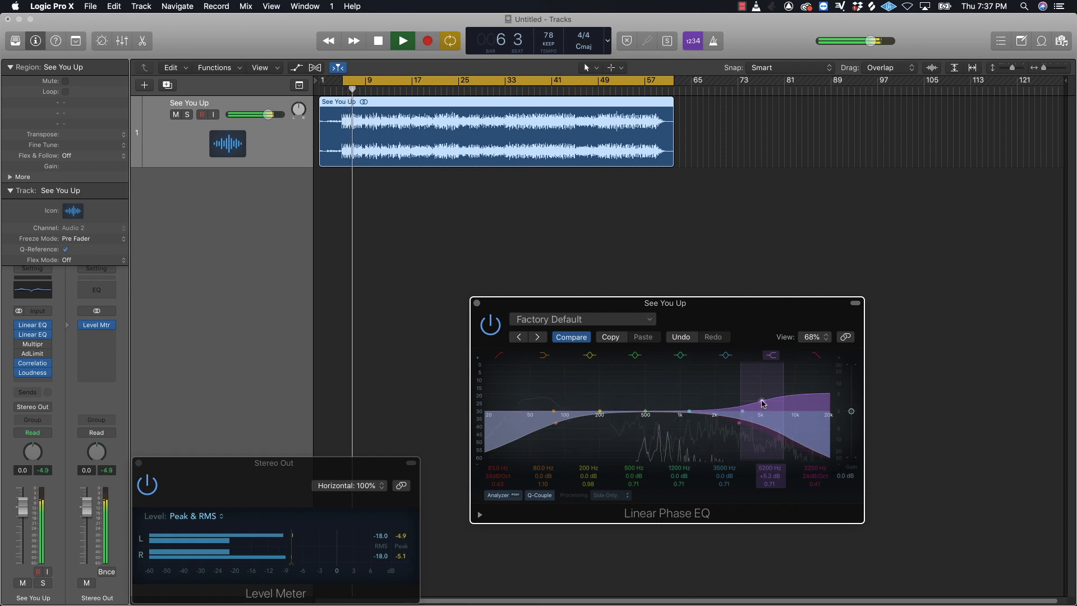
pyautogui.moveTo(763, 404); pyautogui.dragTo(763, 401)
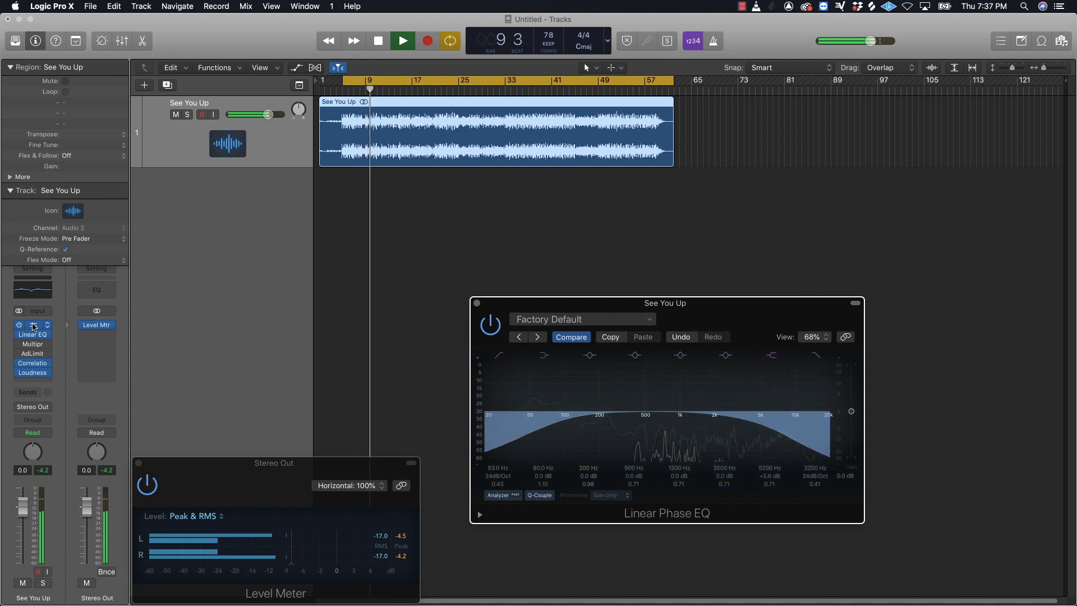
# Step: Reopen the Mid Only Linear Phase EQ, place it above the Side Only EQ window, and stop playback
pyautogui.click(452, 228)
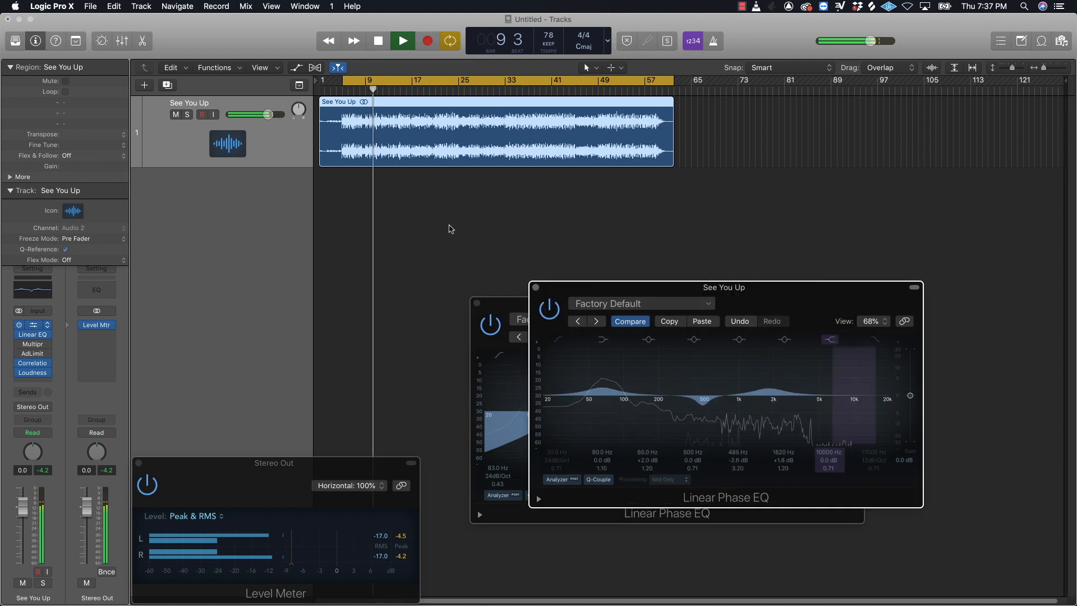
pyautogui.moveTo(686, 304); pyautogui.dragTo(711, 92)
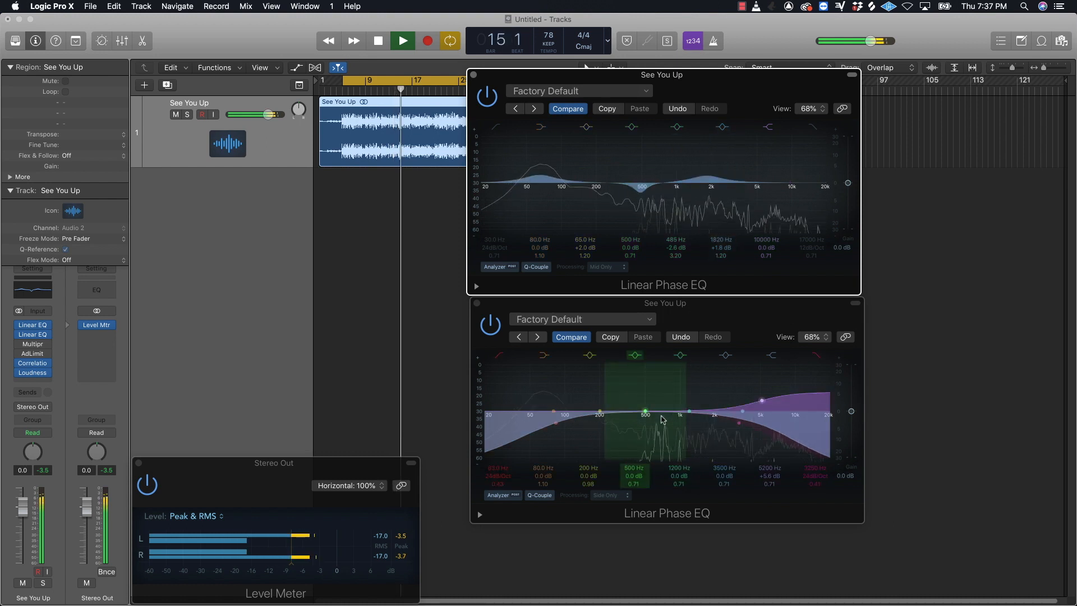
pyautogui.press('space')
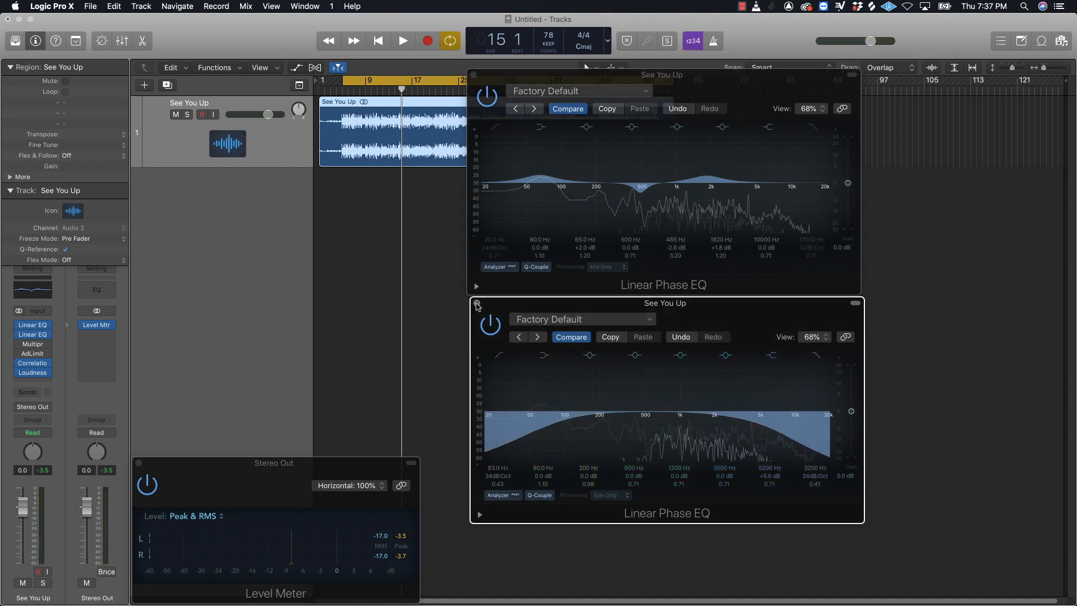
# Step: Close both Linear Phase EQ windows, then enable and open the Multipressor on the See You Up channel
pyautogui.click(477, 304)
pyautogui.click(474, 75)
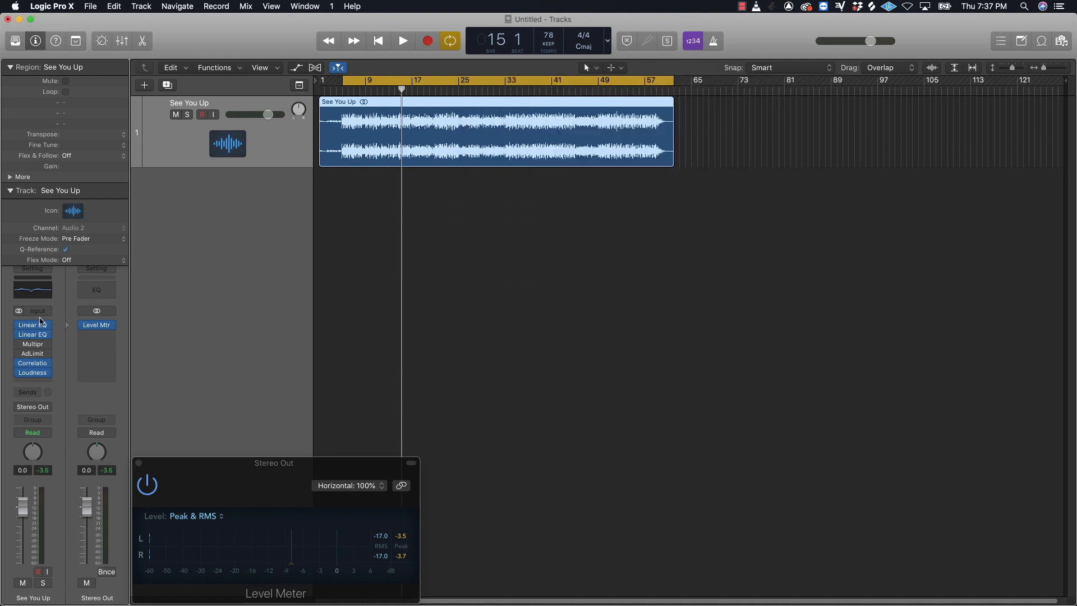
pyautogui.click(33, 345)
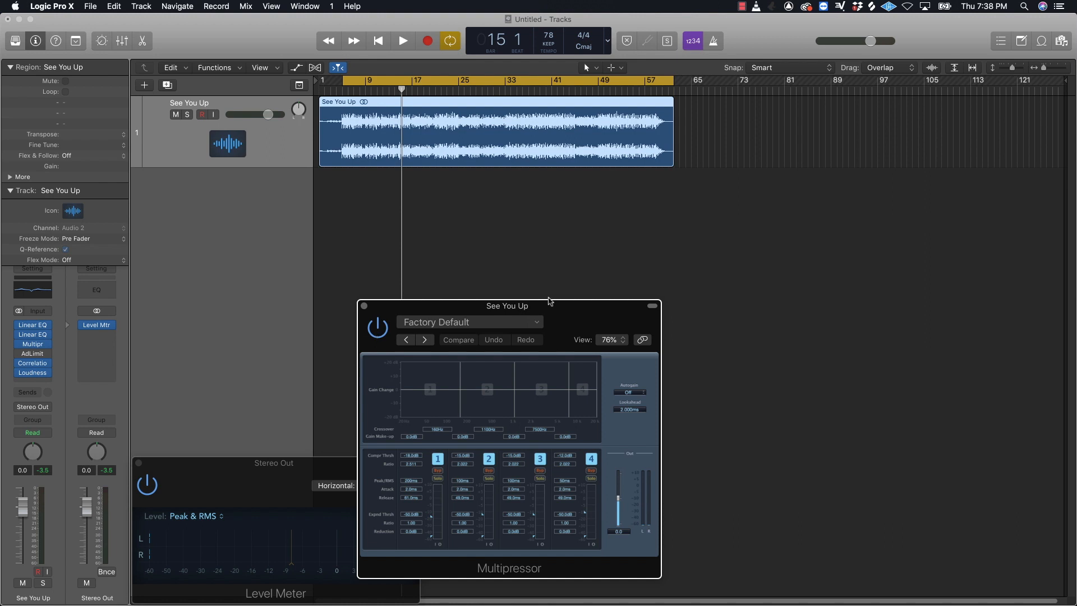
pyautogui.moveTo(574, 313); pyautogui.dragTo(686, 297)
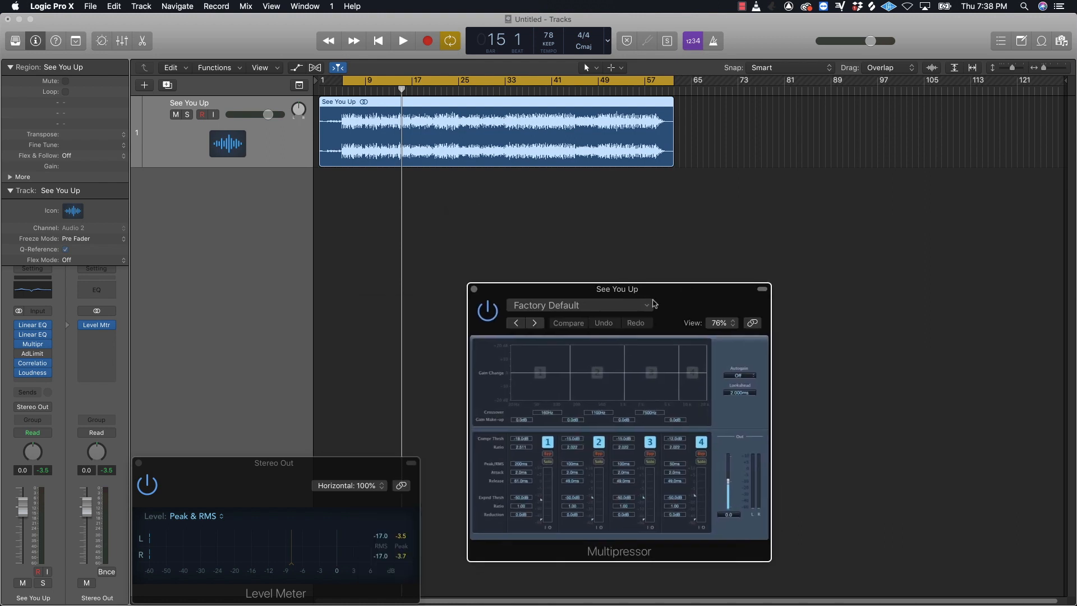
# Step: Load the Master preset in the Multipressor and reposition its window slightly
pyautogui.click(648, 306)
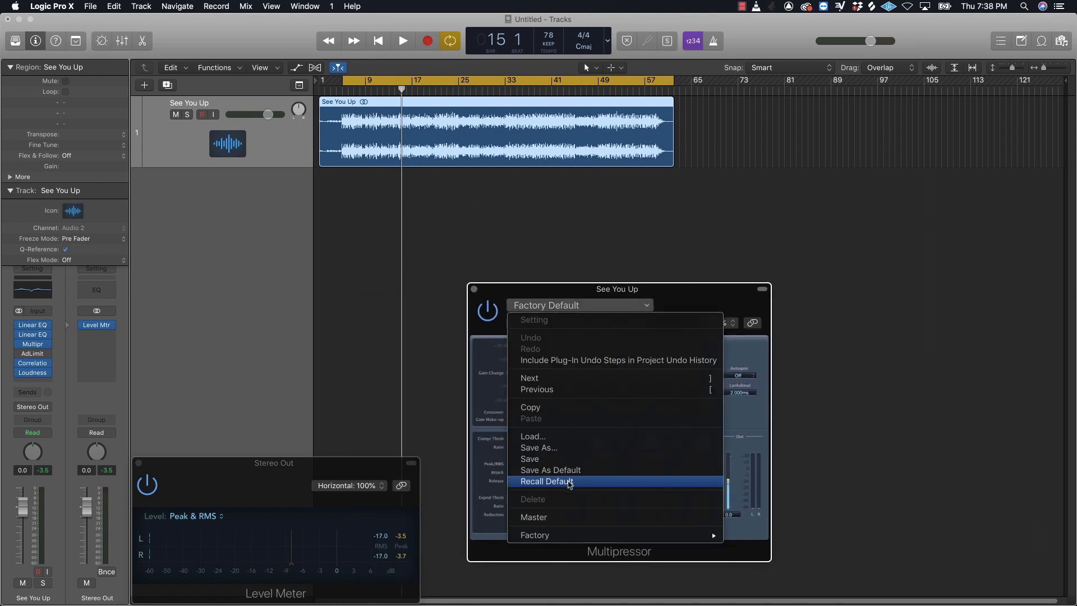
pyautogui.click(551, 517)
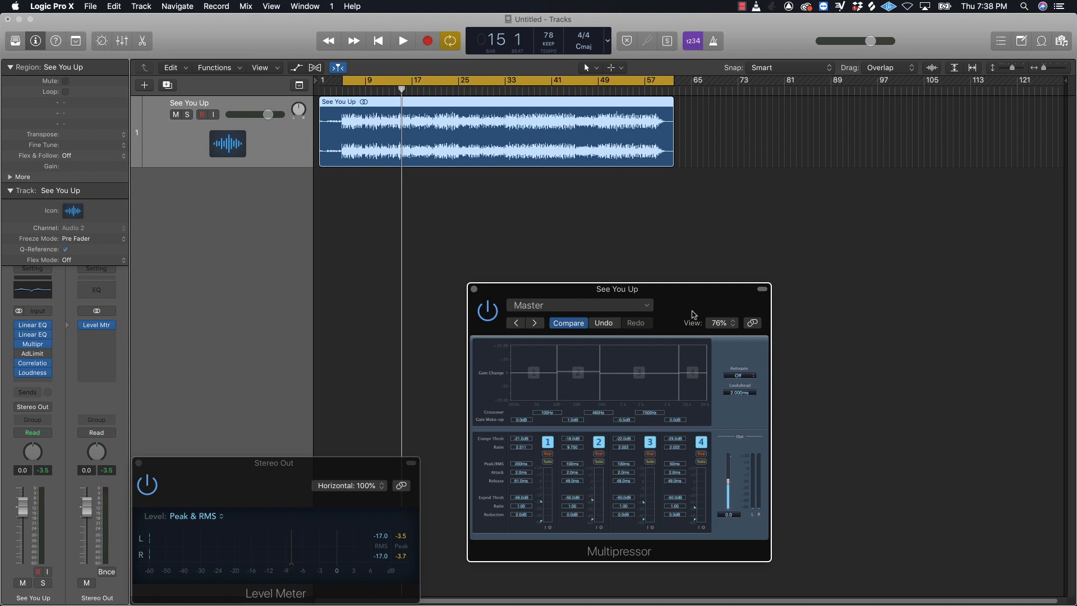
pyautogui.moveTo(692, 306)
pyautogui.mouseDown()
pyautogui.moveTo(680, 285)
pyautogui.moveTo(684, 303)
pyautogui.mouseUp()
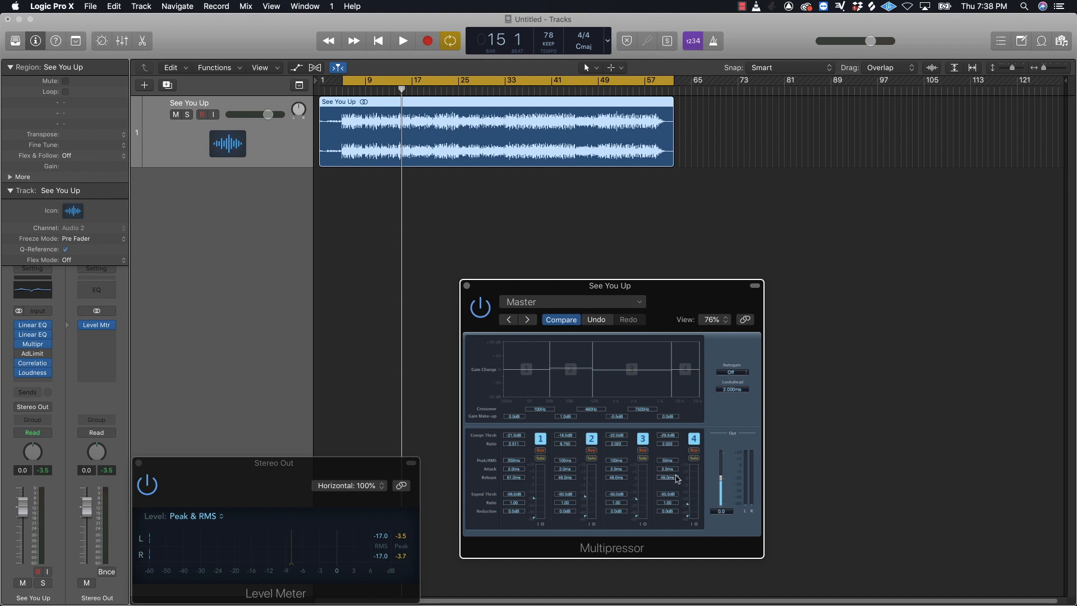
# Step: Play the song while lowering the Multipressor's compression thresholds on bands 2 and 1 and fine-tuning band 3, and stop playback
pyautogui.press('space')
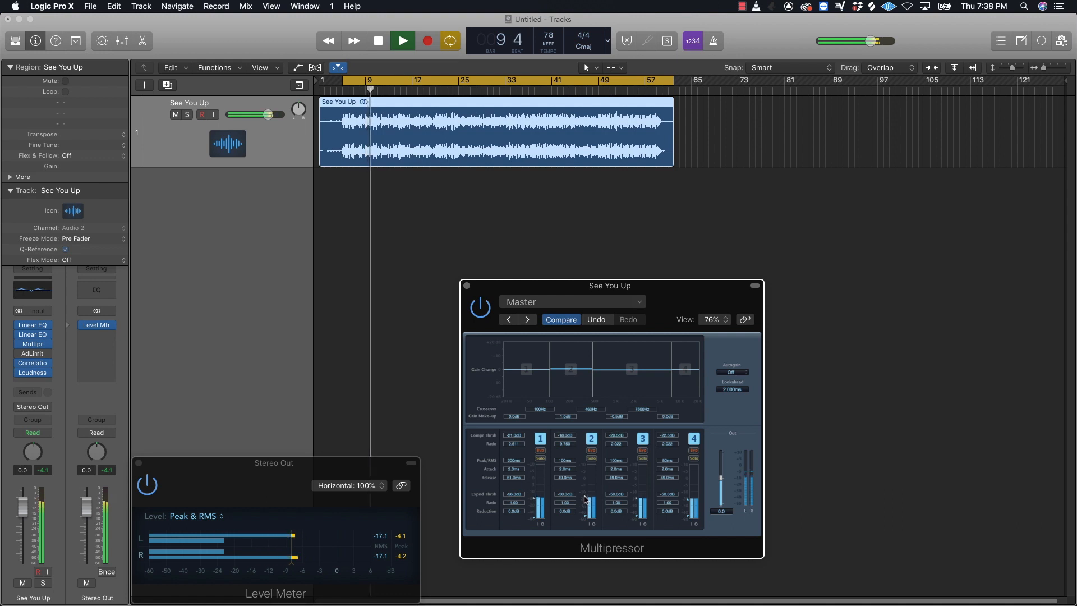
pyautogui.moveTo(584, 498); pyautogui.dragTo(585, 499)
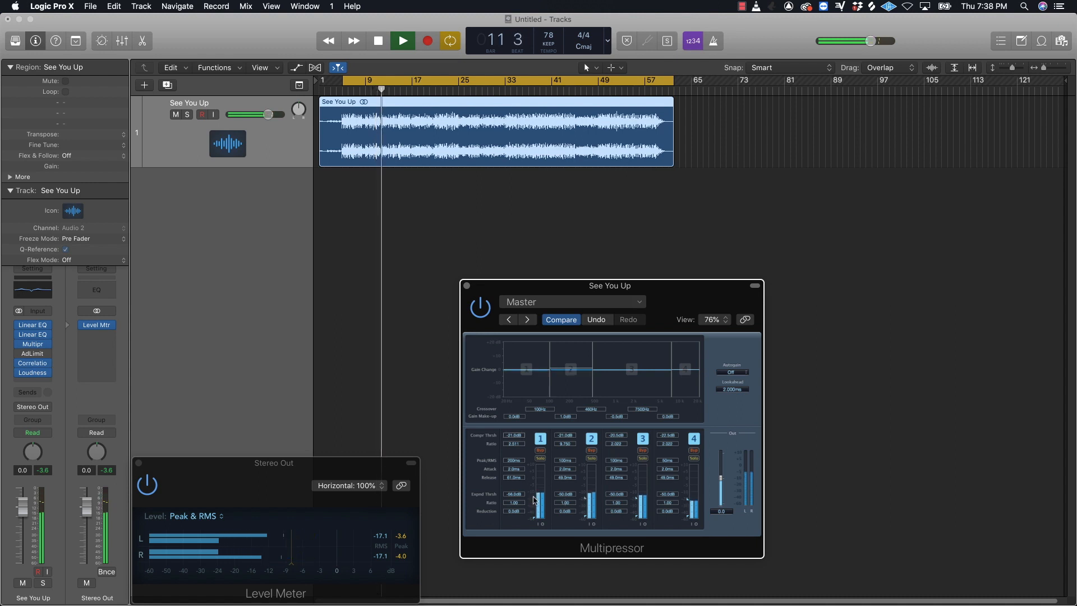
pyautogui.moveTo(535, 499); pyautogui.dragTo(534, 503)
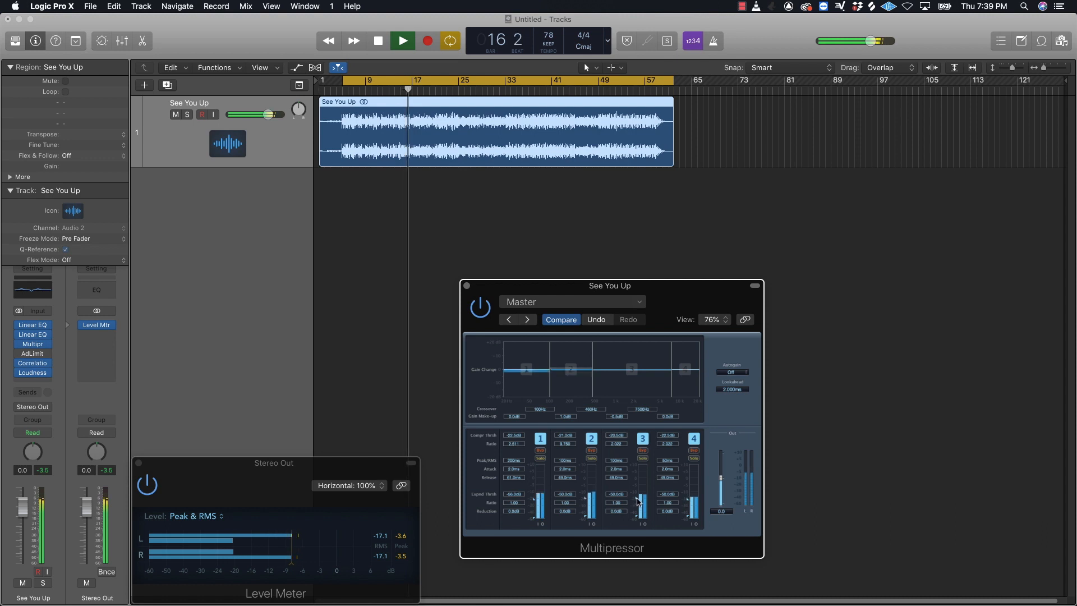
pyautogui.moveTo(637, 499); pyautogui.dragTo(637, 500)
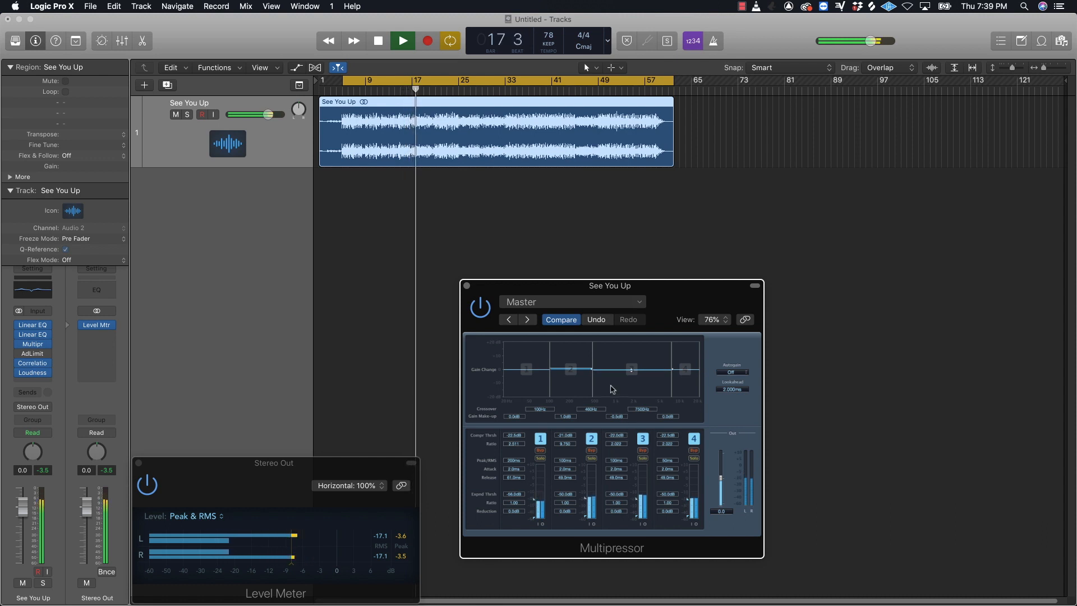
pyautogui.press('space')
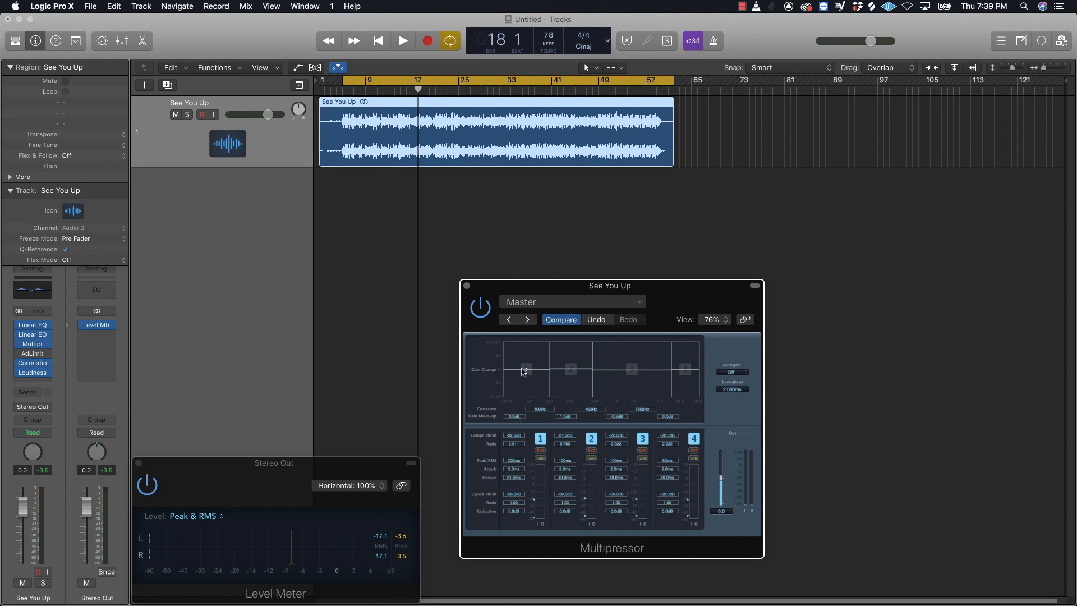
# Step: Audition an exaggerated low compression threshold on Multipressor band 1, set it to -21.0 dB, and stop playback
pyautogui.moveTo(533, 502); pyautogui.dragTo(535, 522)
pyautogui.press('space')
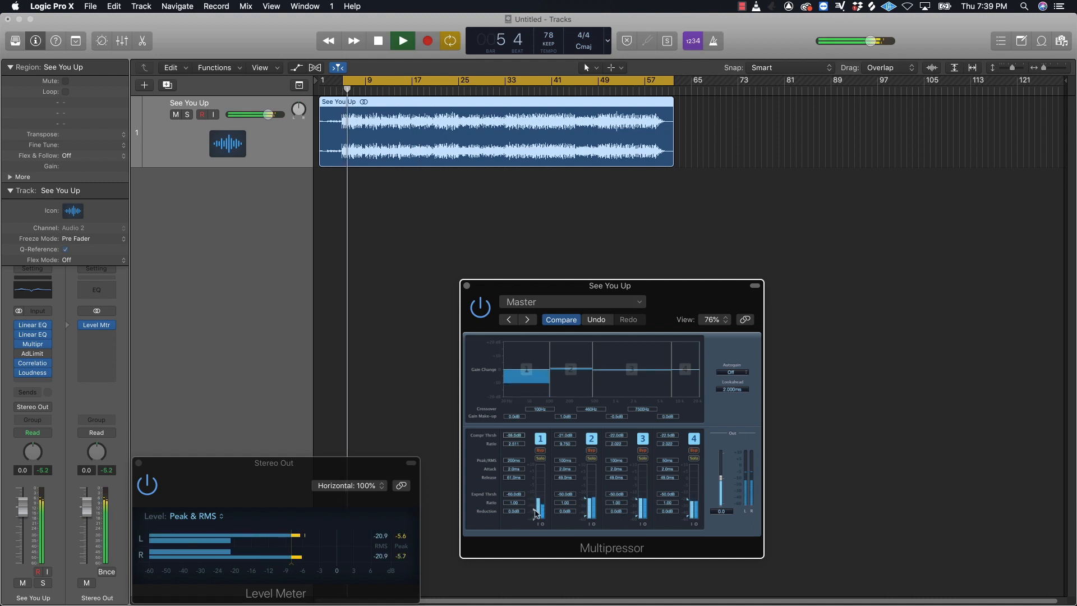
pyautogui.moveTo(535, 522); pyautogui.dragTo(538, 503)
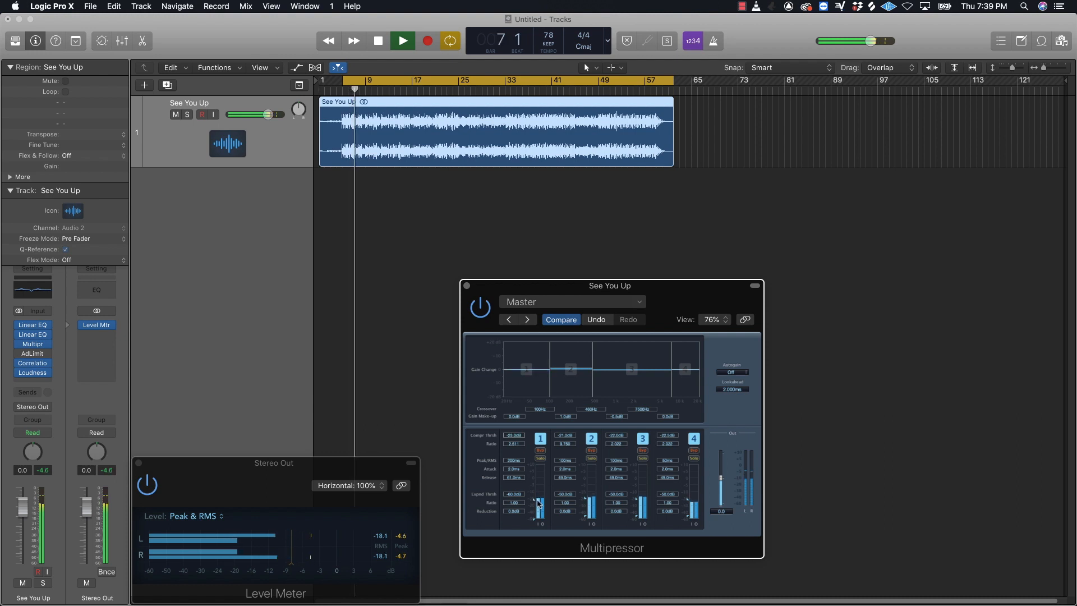
pyautogui.moveTo(538, 503); pyautogui.dragTo(539, 502)
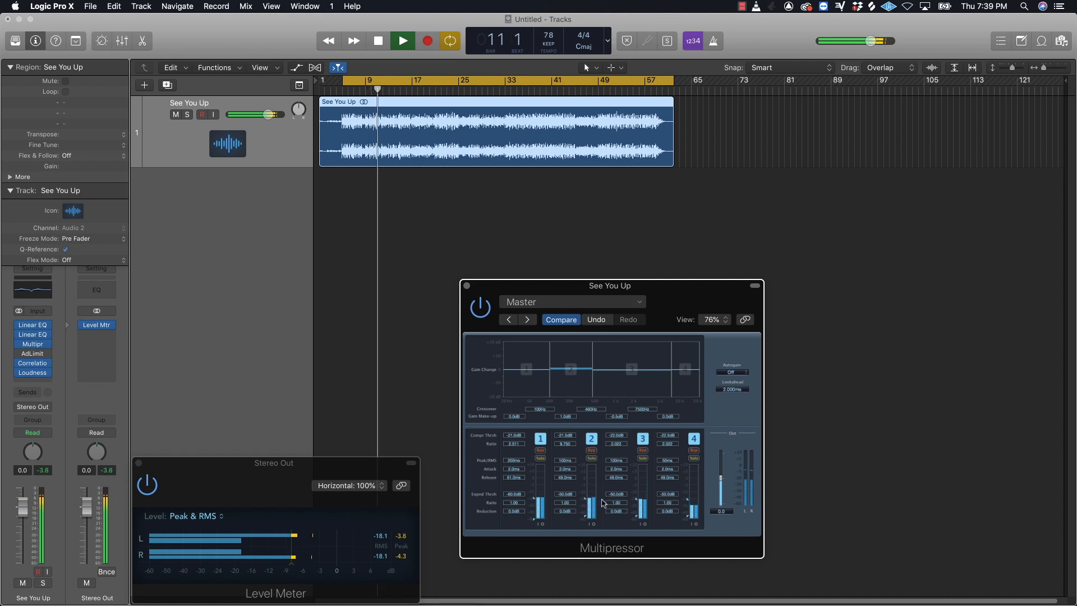
pyautogui.press('space')
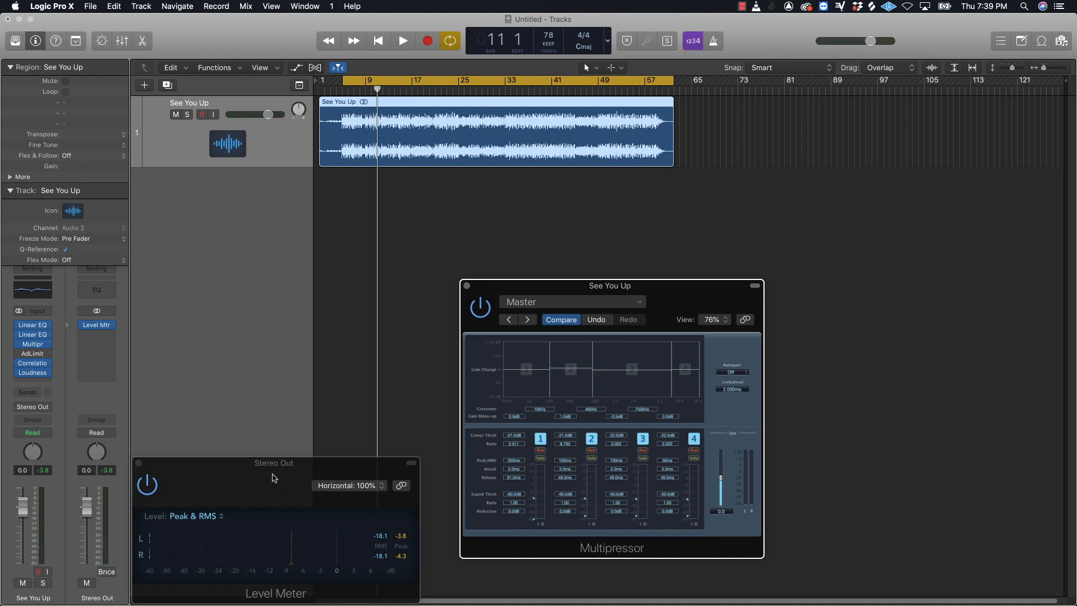
# Step: Place the Level Meter beside the Multipressor, open the Correlation Meter, and play the song to check its phase correlation
pyautogui.moveTo(275, 479); pyautogui.dragTo(912, 298)
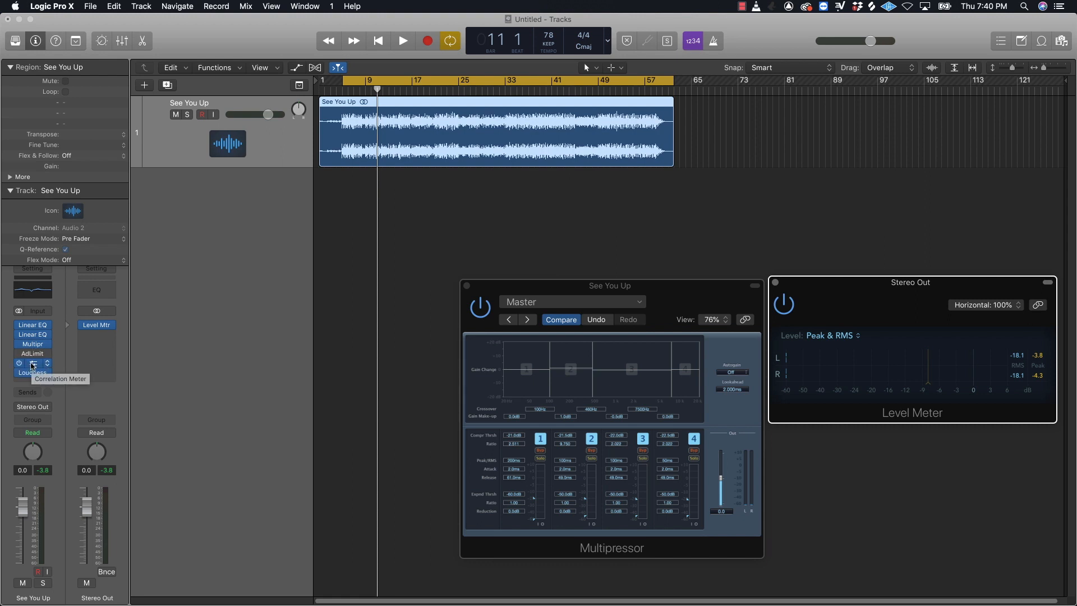
pyautogui.click(32, 366)
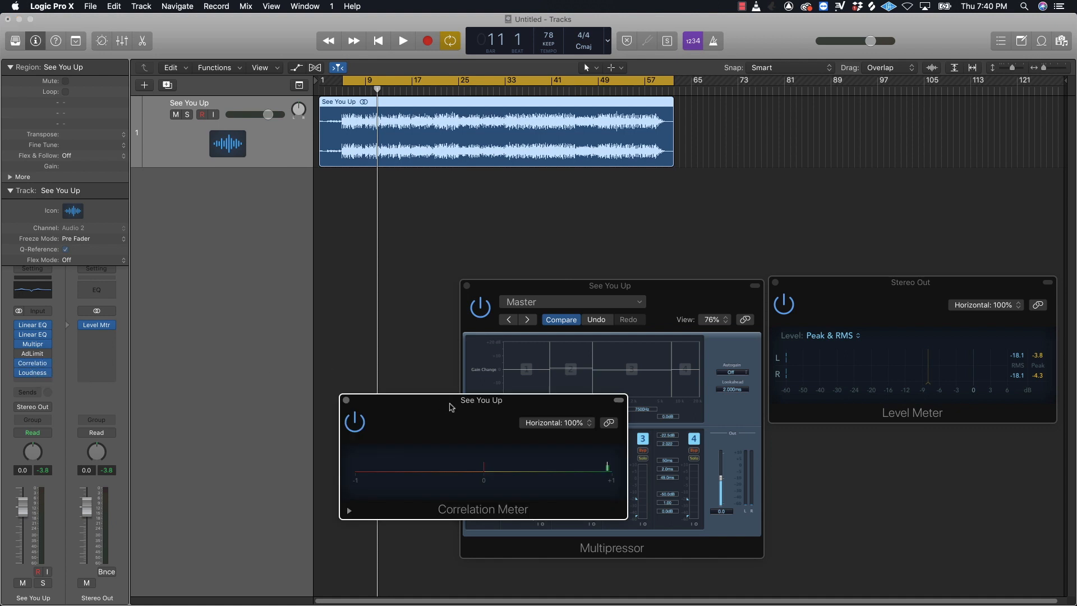
pyautogui.moveTo(529, 398); pyautogui.dragTo(404, 430)
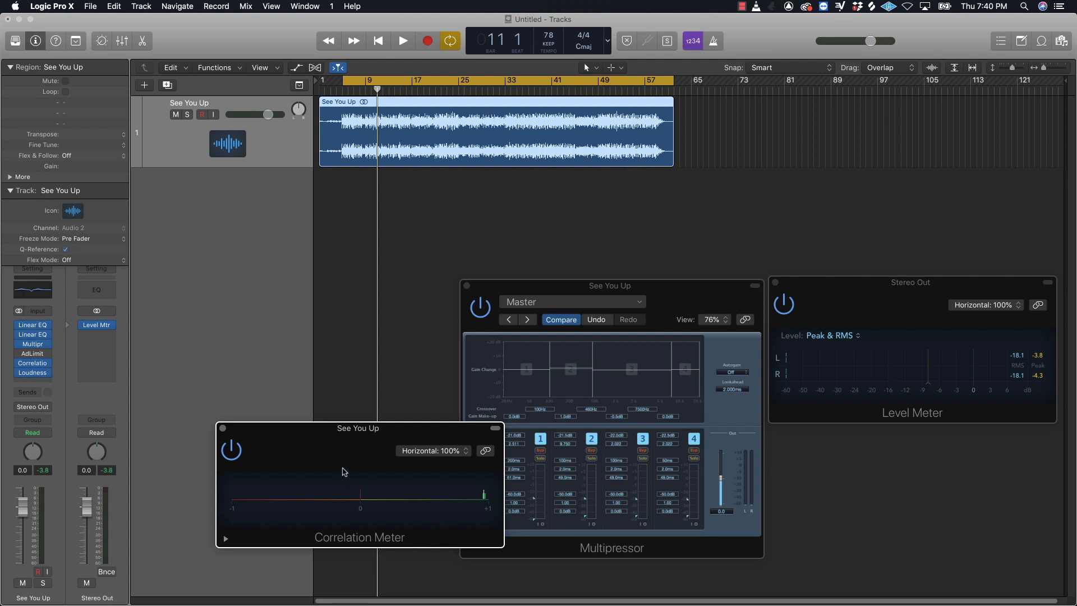
pyautogui.moveTo(327, 456); pyautogui.dragTo(503, 459)
pyautogui.press('space')
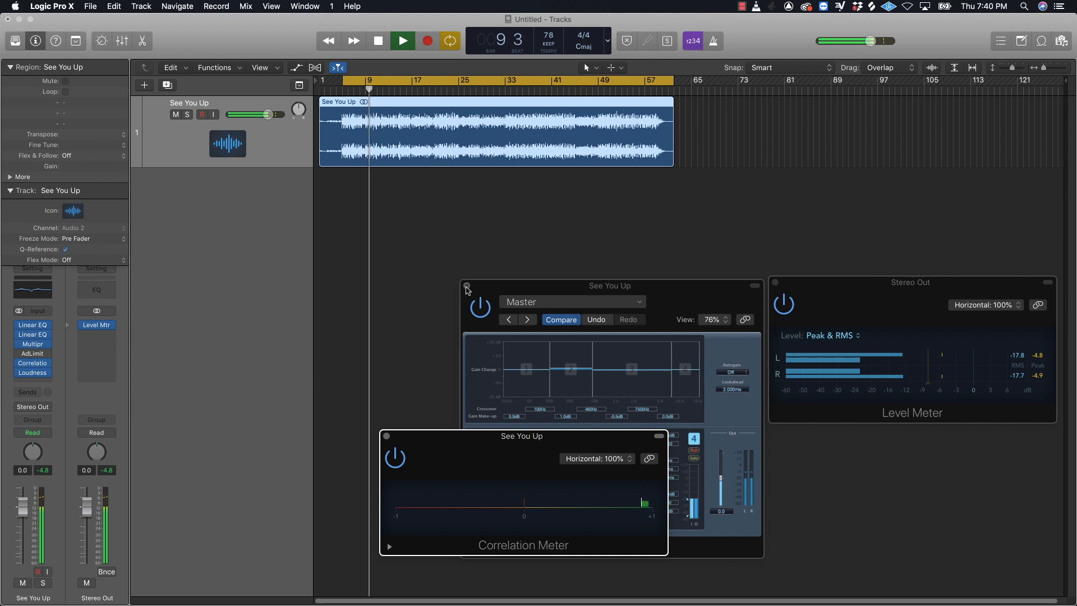
pyautogui.press('space')
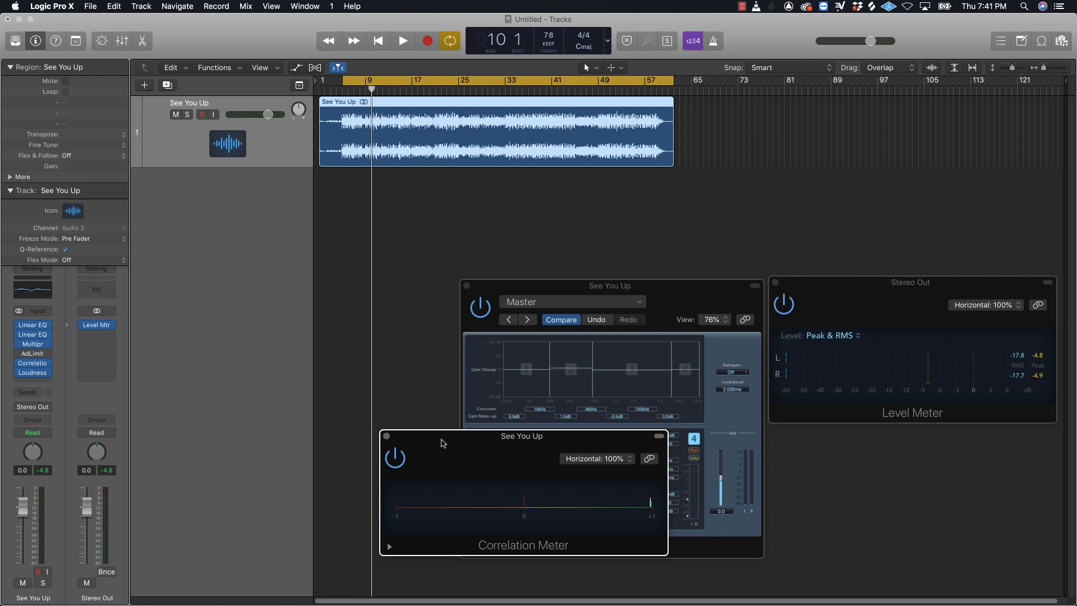
# Step: Move the Correlation Meter below the Level Meter, then close the Correlation Meter and Multipressor windows
pyautogui.moveTo(478, 434); pyautogui.dragTo(857, 438)
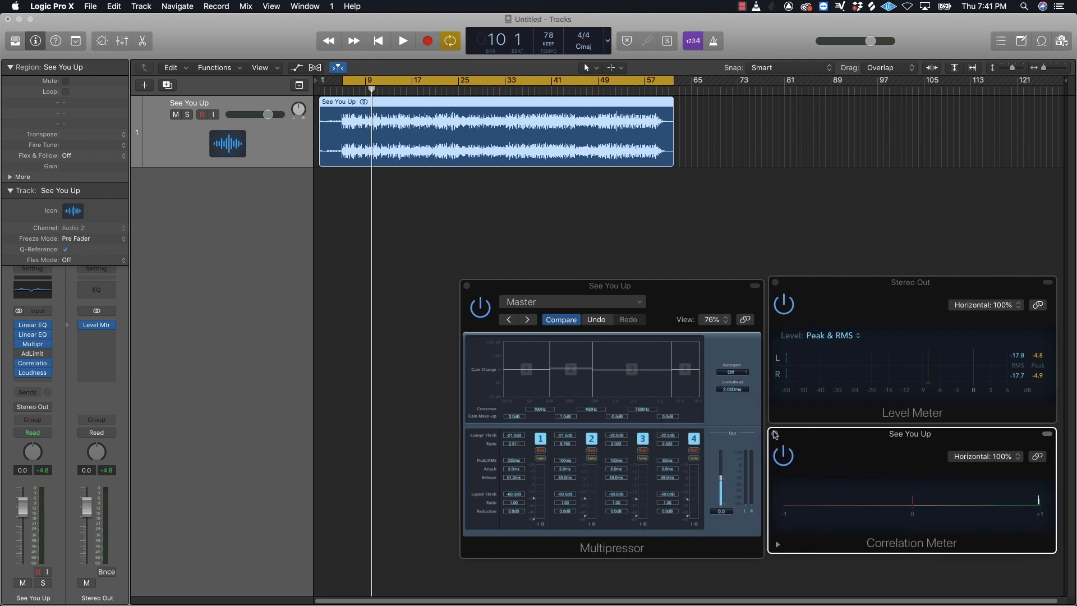
pyautogui.click(776, 434)
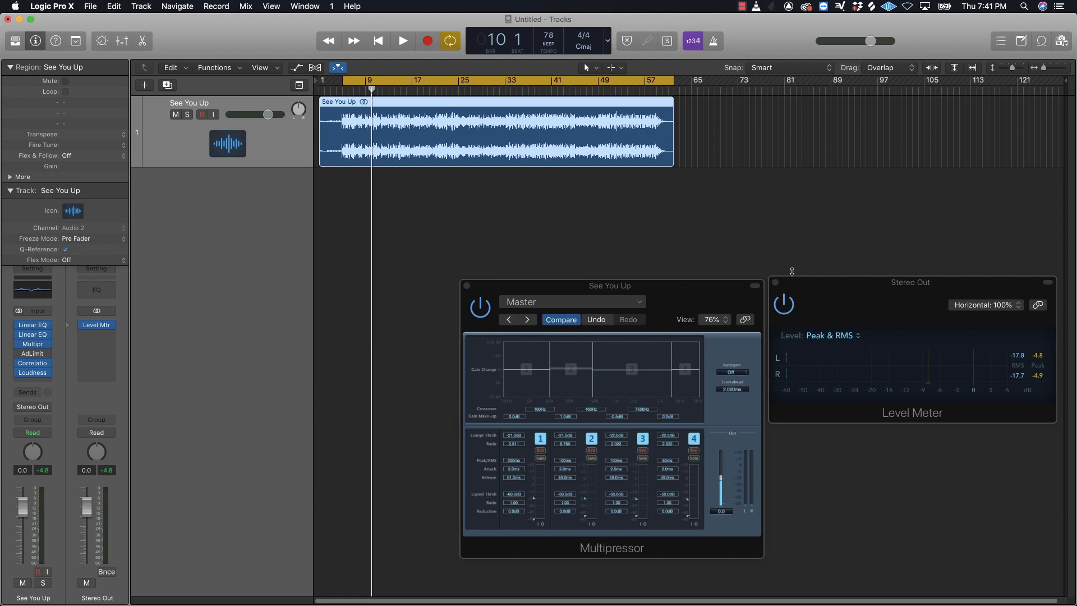
pyautogui.click(467, 285)
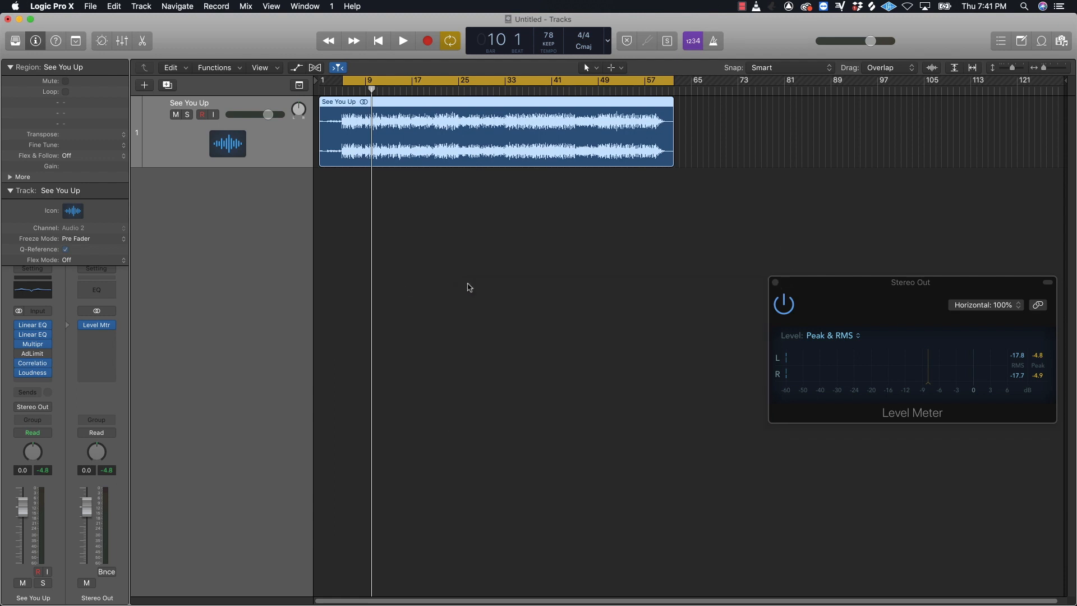
# Step: Enable the Adaptive Limiter on the See You Up channel and open its window near the Level Meter
pyautogui.moveTo(37, 358)
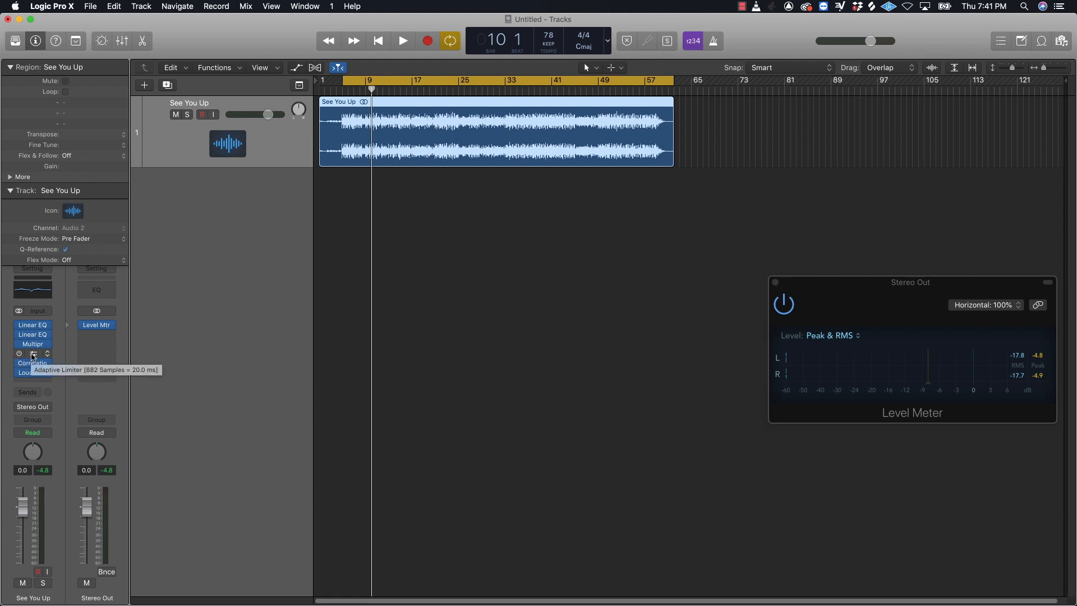
pyautogui.click(19, 354)
pyautogui.click(34, 354)
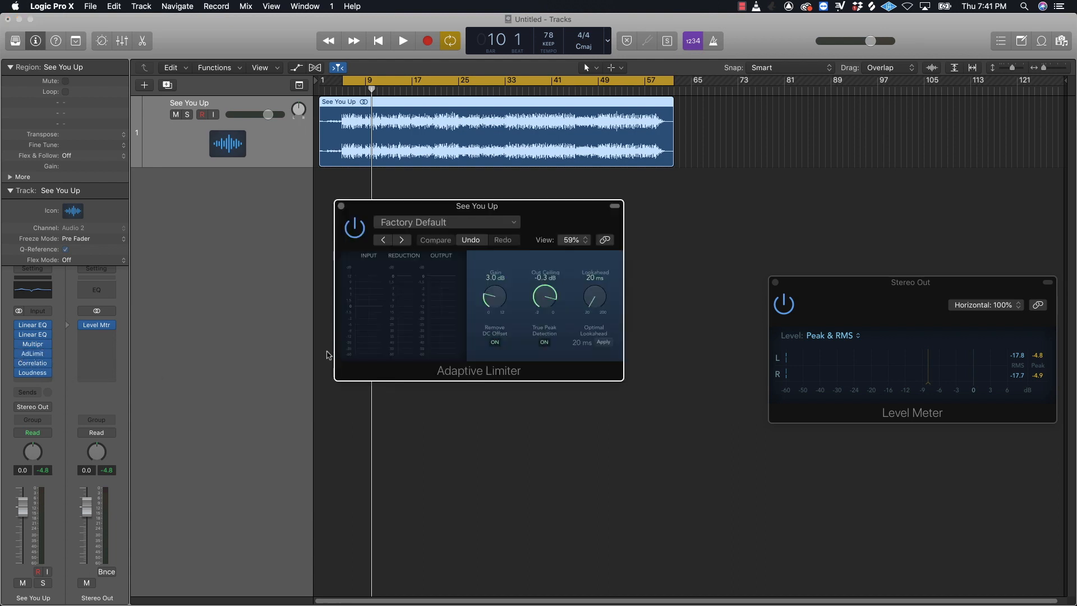
pyautogui.moveTo(537, 216); pyautogui.dragTo(655, 217)
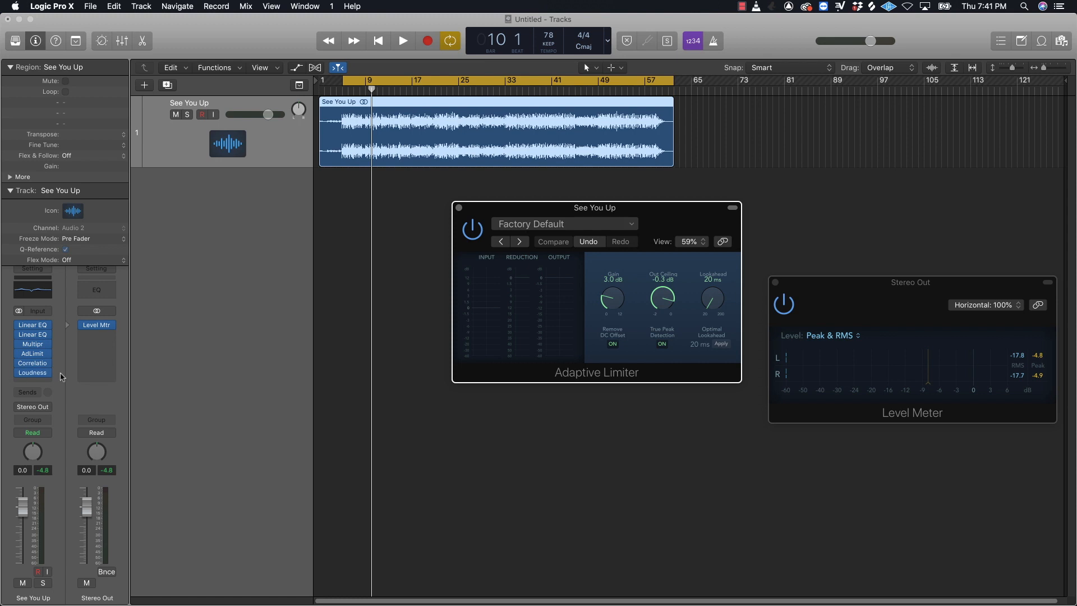
# Step: Open the Loudness Meter beside the Adaptive Limiter, start its measurement, and set its target level to about -9 LUFS
pyautogui.click(32, 372)
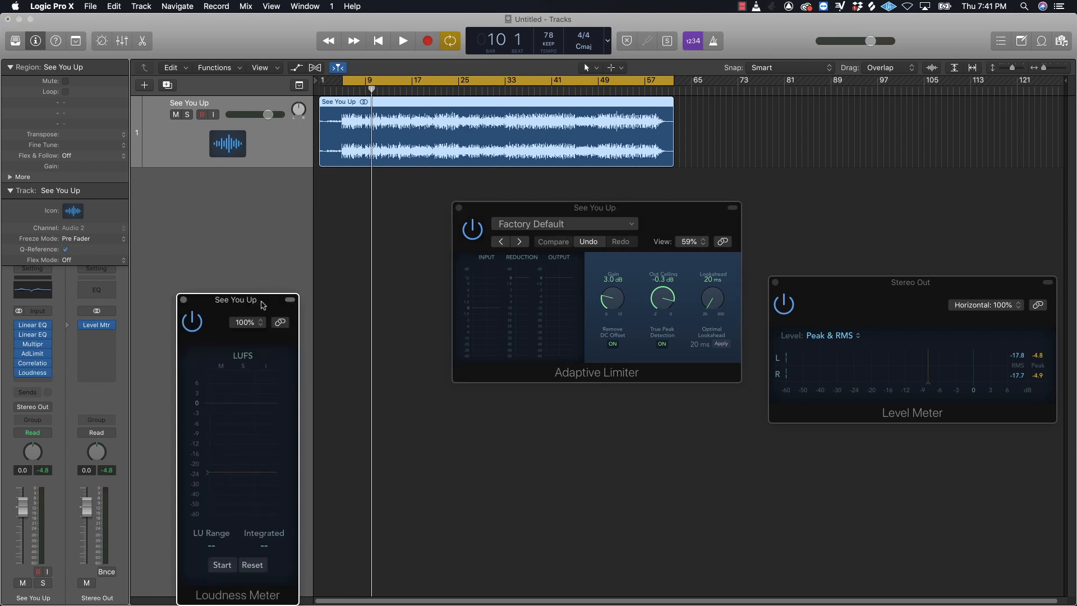
pyautogui.moveTo(263, 305); pyautogui.dragTo(889, 249)
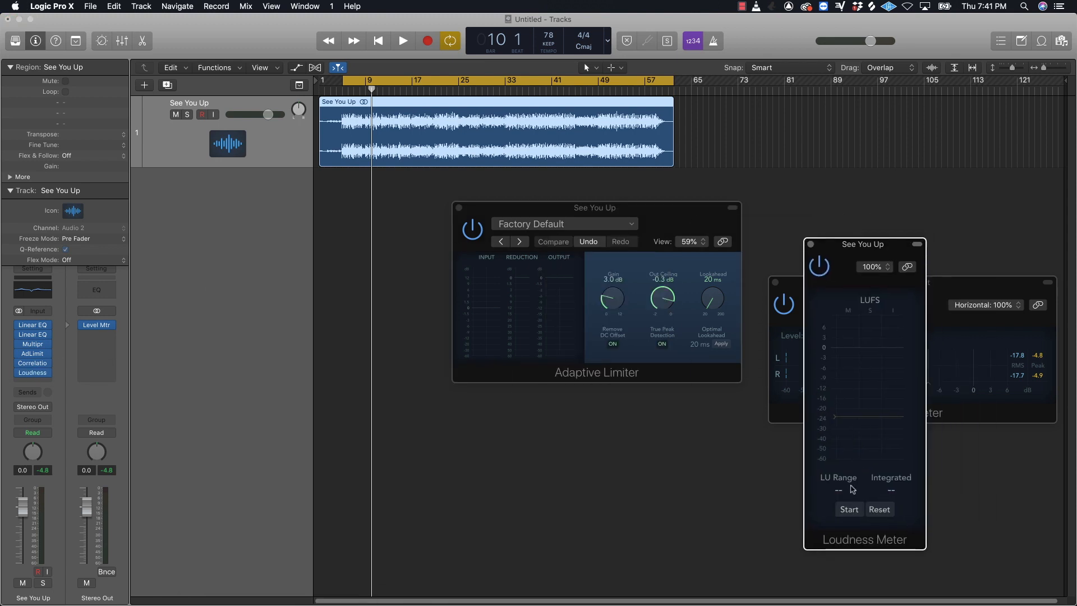
pyautogui.click(849, 508)
pyautogui.moveTo(834, 420); pyautogui.dragTo(842, 380)
# Step: Arrange the limiter and Level Meter windows and raise the Adaptive Limiter's gain to 12.0 dB while playing the song
pyautogui.moveTo(648, 241); pyautogui.dragTo(590, 292)
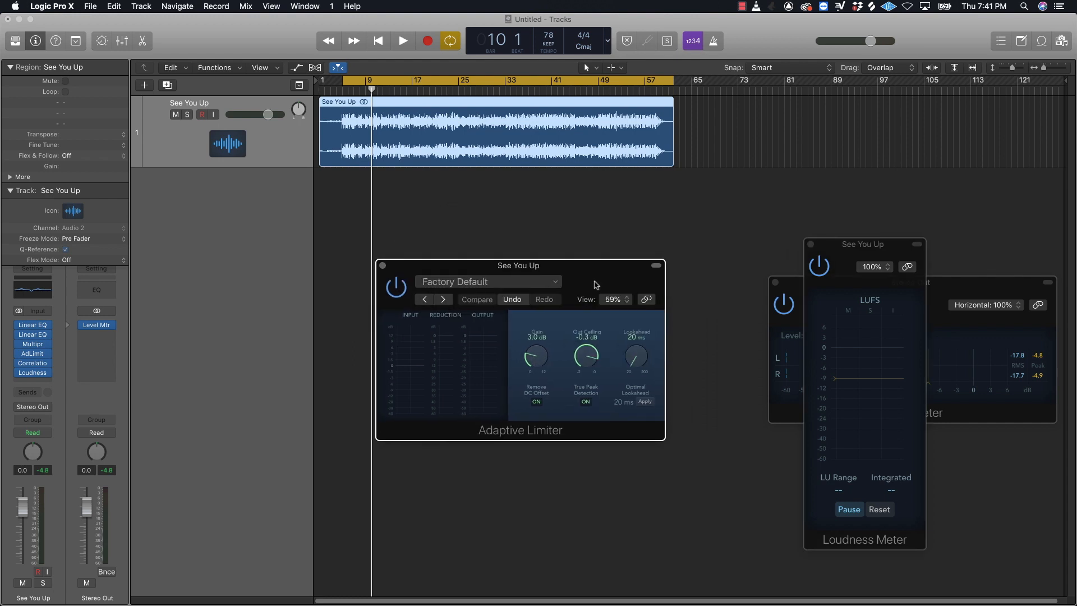
pyautogui.press('space')
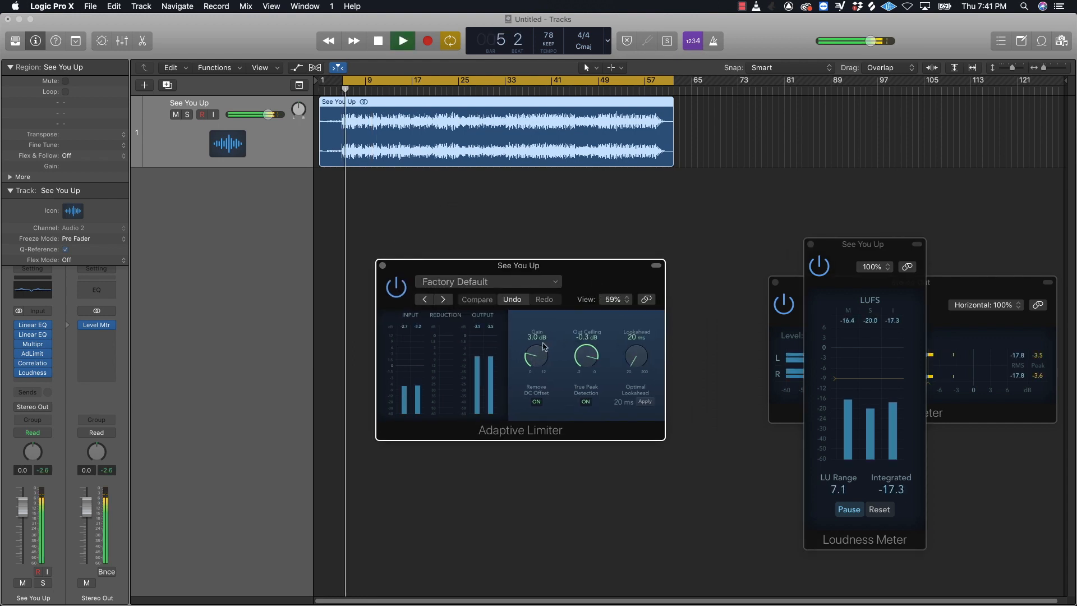
pyautogui.moveTo(926, 286); pyautogui.dragTo(901, 130)
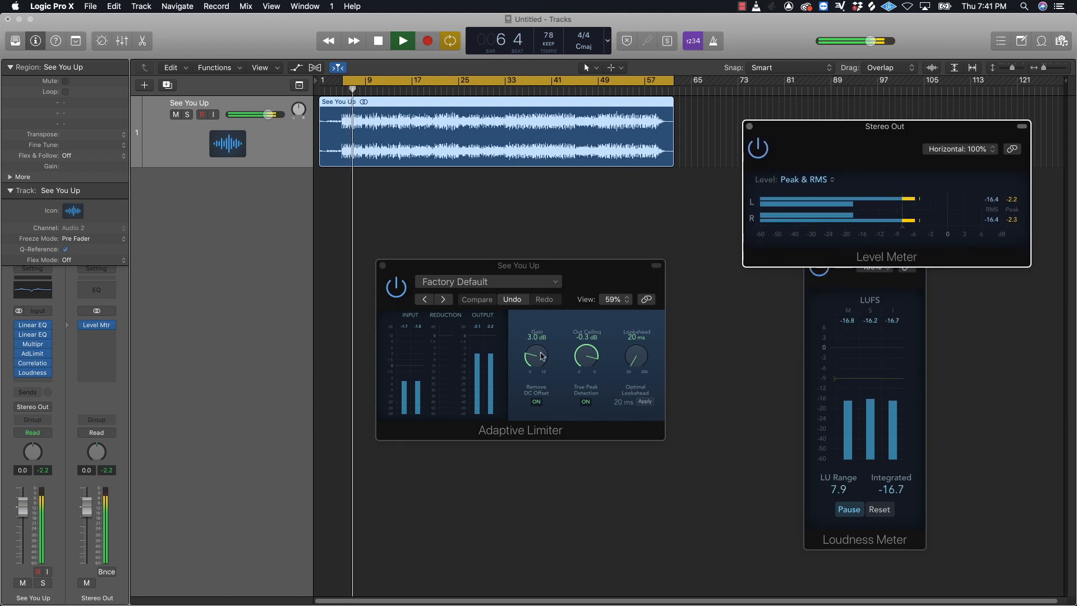
pyautogui.moveTo(537, 356); pyautogui.dragTo(571, 236)
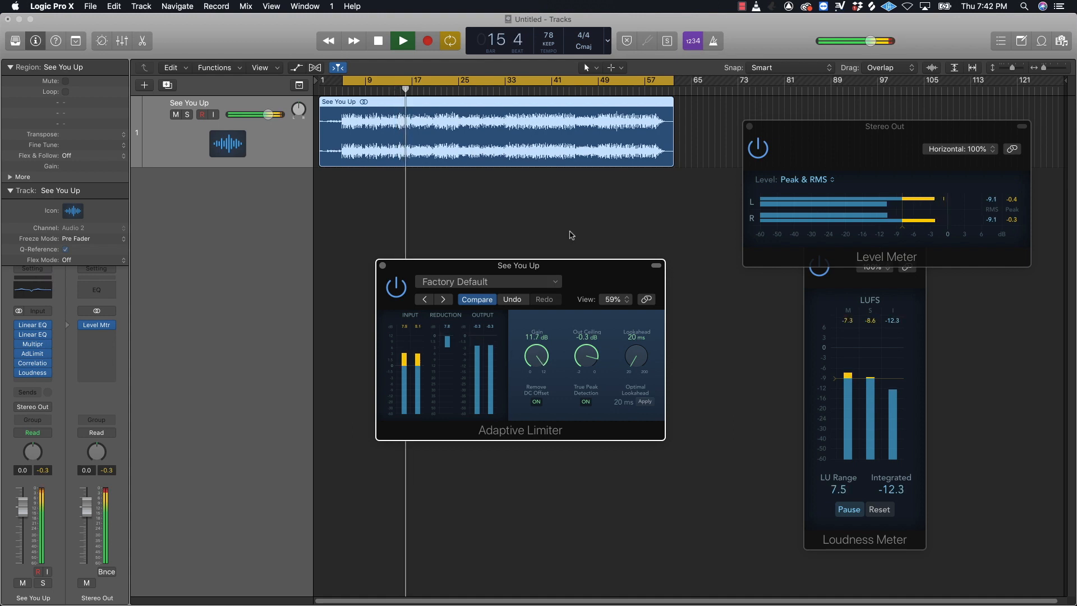
pyautogui.moveTo(571, 235); pyautogui.dragTo(572, 230)
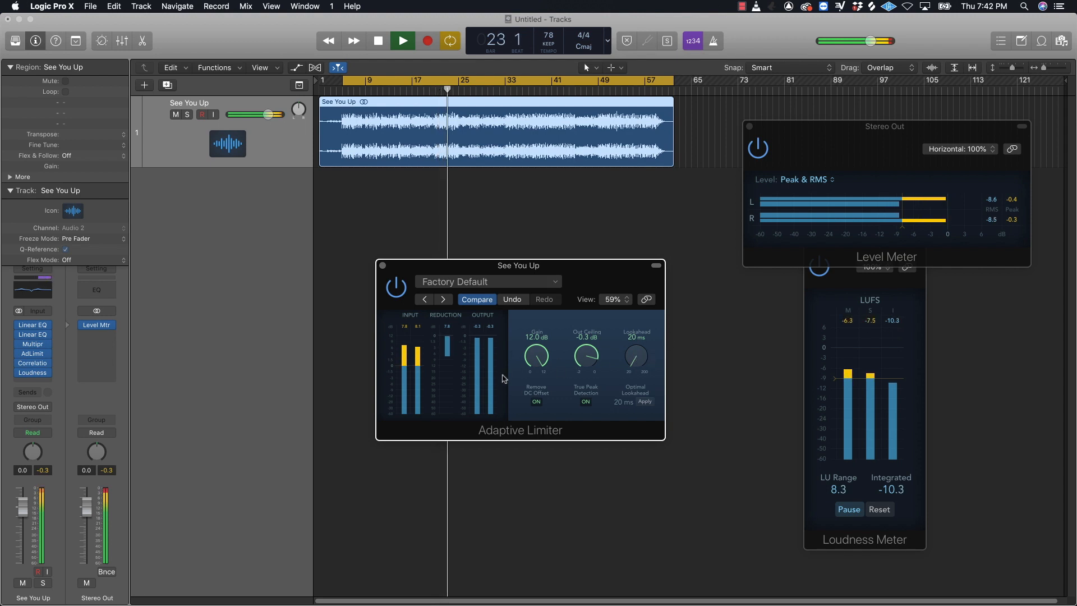
# Step: Open the Multipressor and fine-tune the compressor thresholds of bands 3 and 1 while the song plays
pyautogui.click(34, 345)
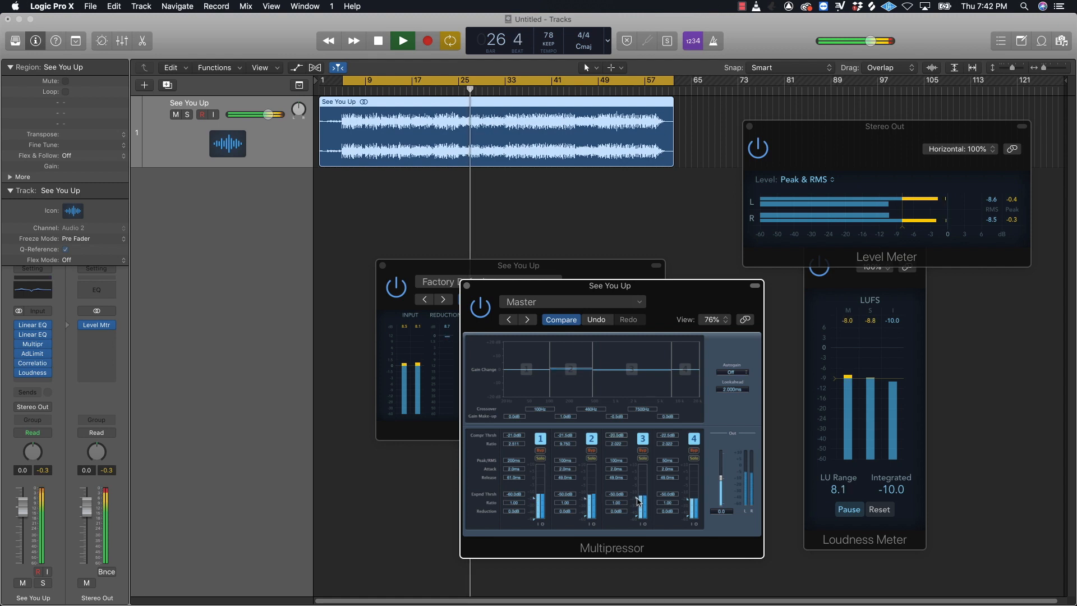
pyautogui.moveTo(637, 499); pyautogui.dragTo(637, 498)
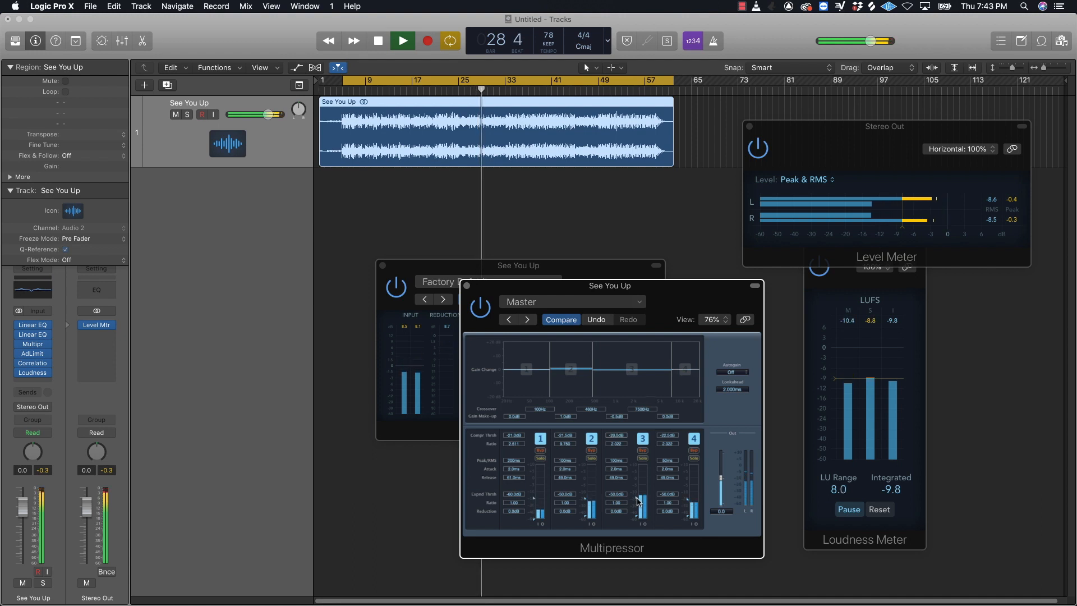
pyautogui.moveTo(637, 498); pyautogui.dragTo(638, 499)
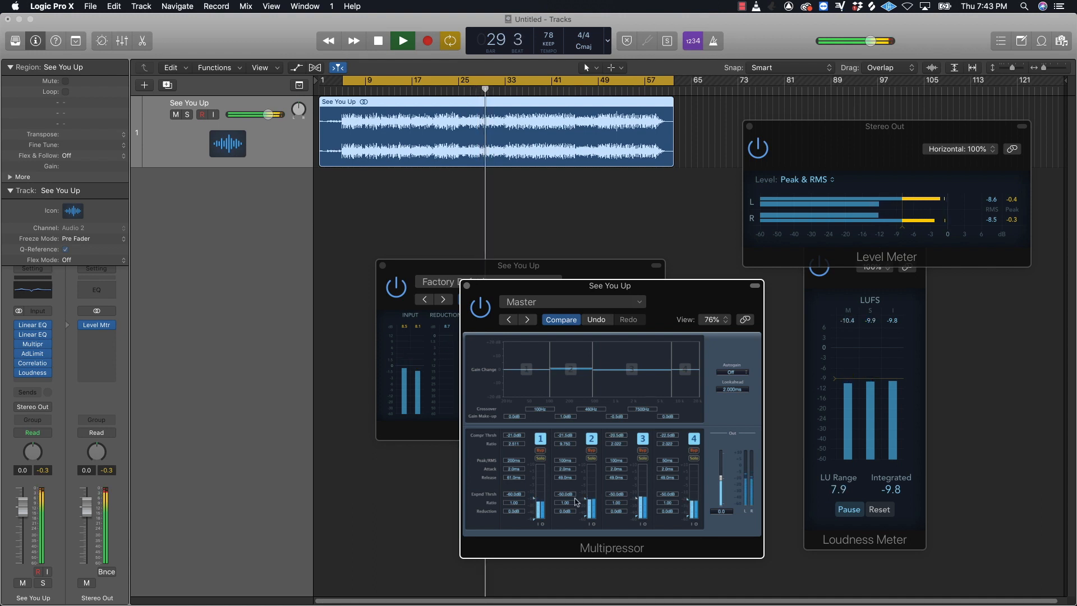
pyautogui.moveTo(537, 501); pyautogui.dragTo(536, 499)
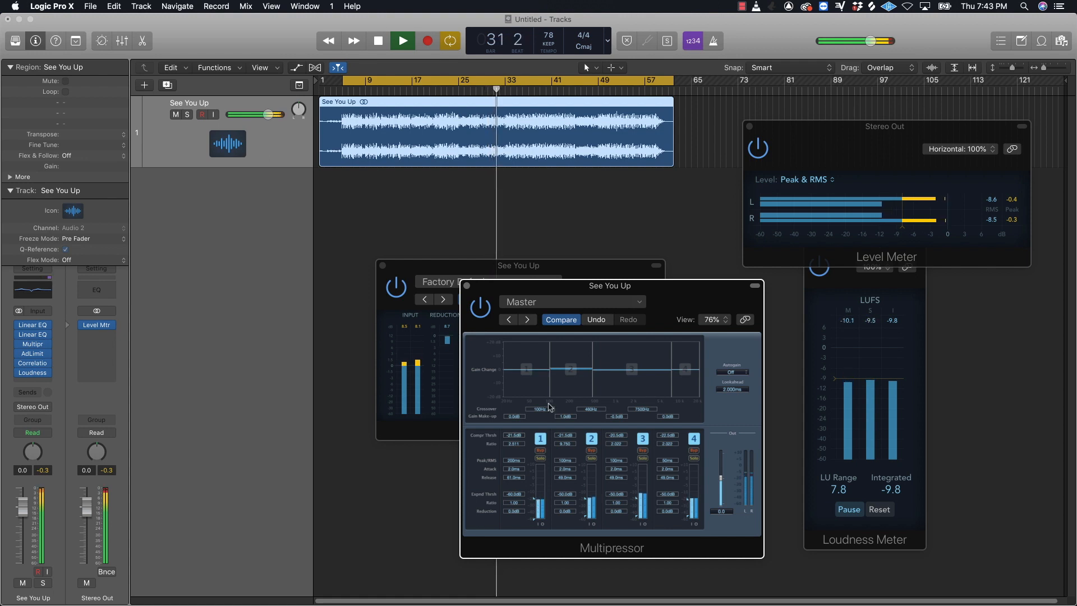
# Step: Open the side-only Linear Phase EQ, set its high-cut frequency to 3000 Hz, and stop playback
pyautogui.moveTo(31, 337)
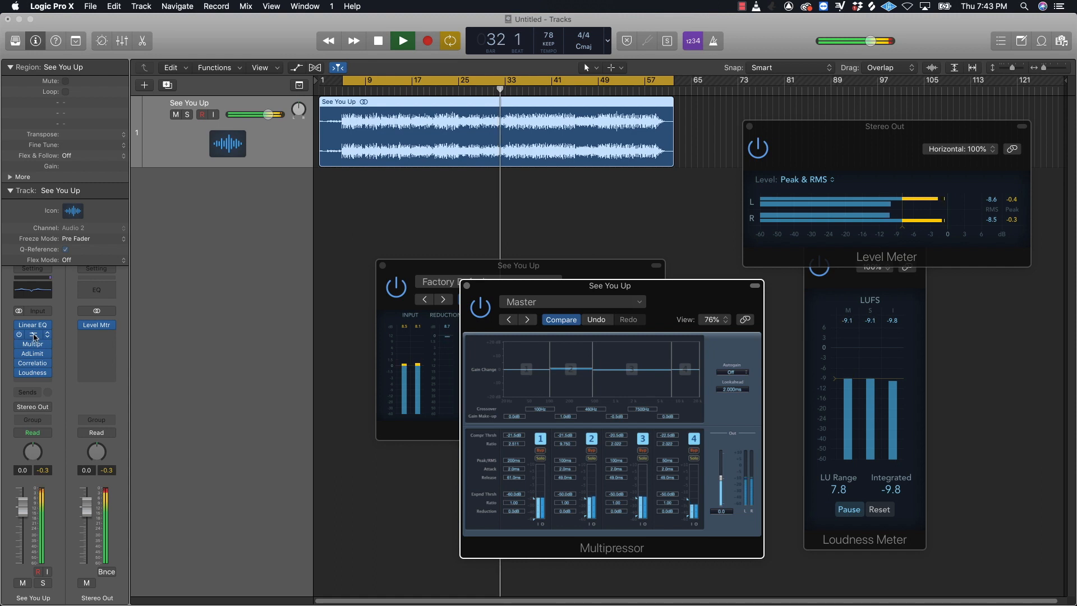
pyautogui.click(450, 379)
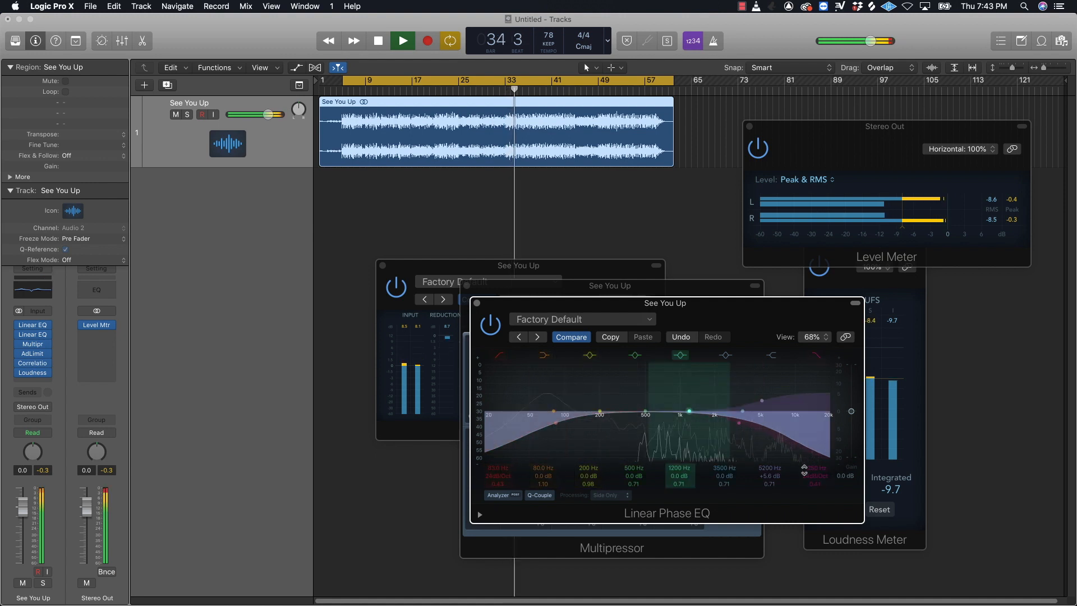
pyautogui.moveTo(816, 468); pyautogui.dragTo(815, 472)
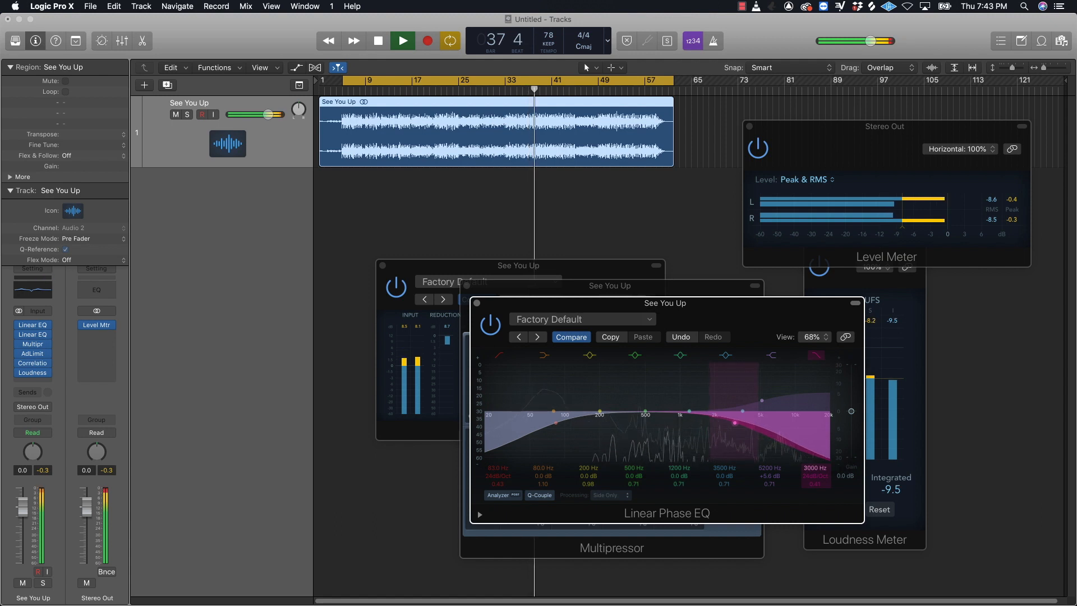
pyautogui.moveTo(812, 469); pyautogui.dragTo(812, 467)
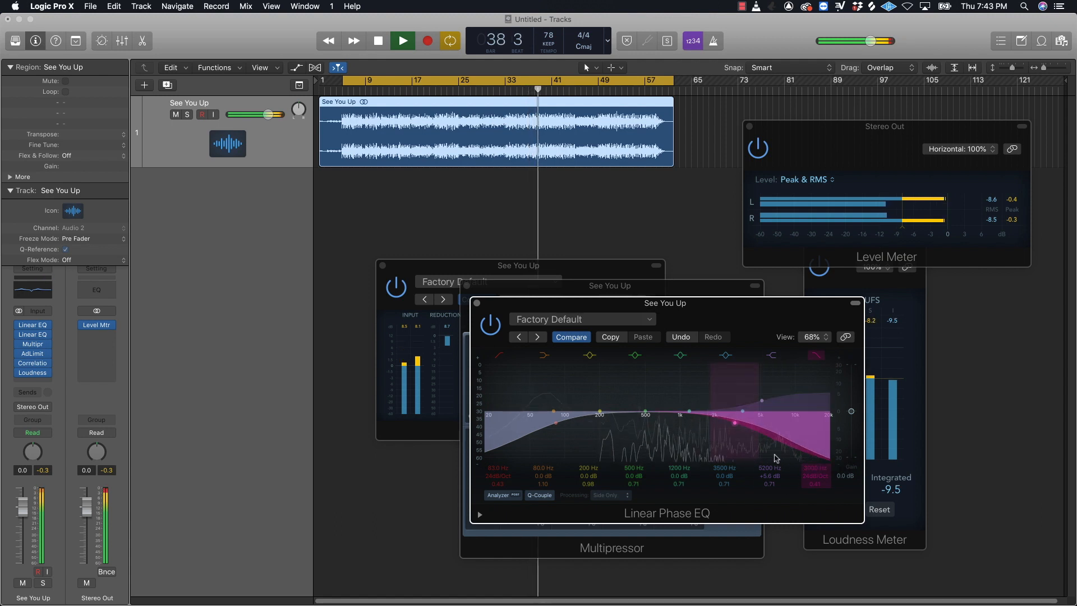
pyautogui.press('space')
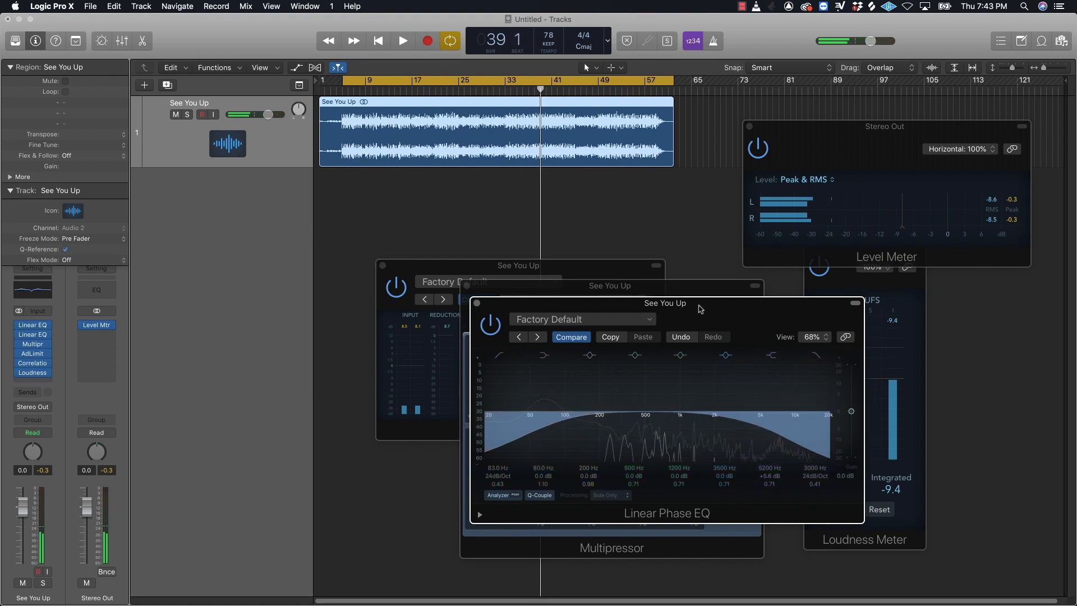
# Step: Move the side Linear Phase EQ clear of the Loudness Meter and place the Level Meter in front of the plug-in windows
pyautogui.moveTo(685, 316); pyautogui.dragTo(557, 305)
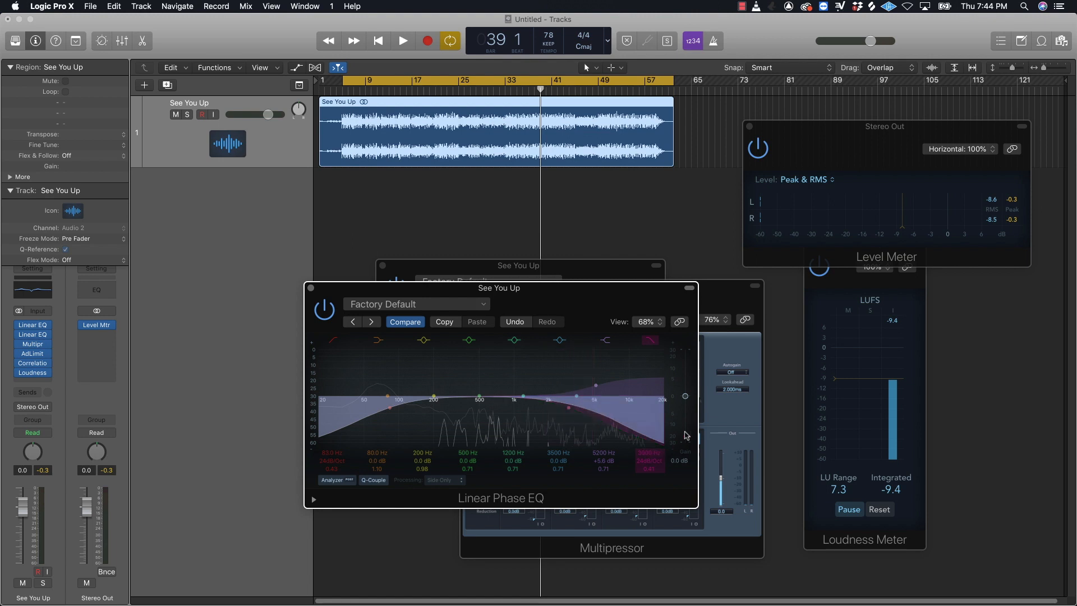
pyautogui.moveTo(864, 142); pyautogui.dragTo(579, 384)
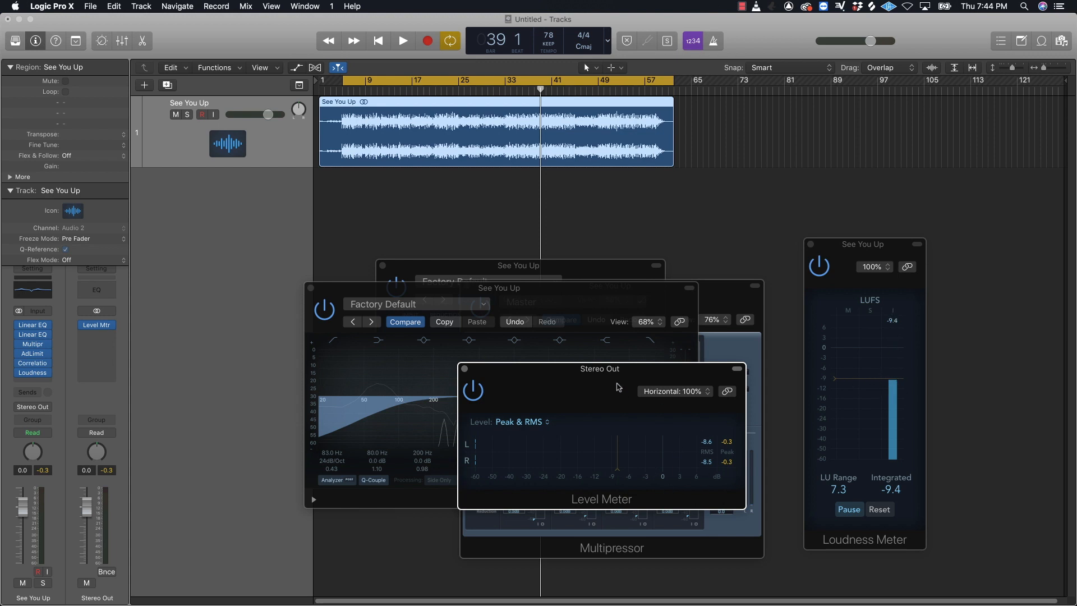
pyautogui.moveTo(618, 387); pyautogui.dragTo(657, 419)
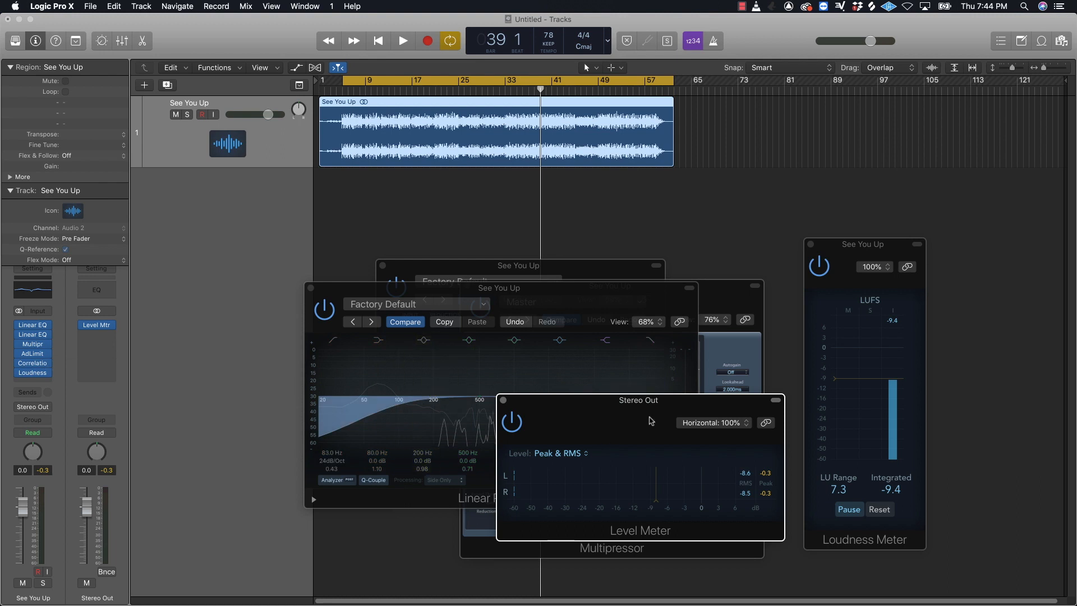
pyautogui.moveTo(638, 423); pyautogui.dragTo(705, 423)
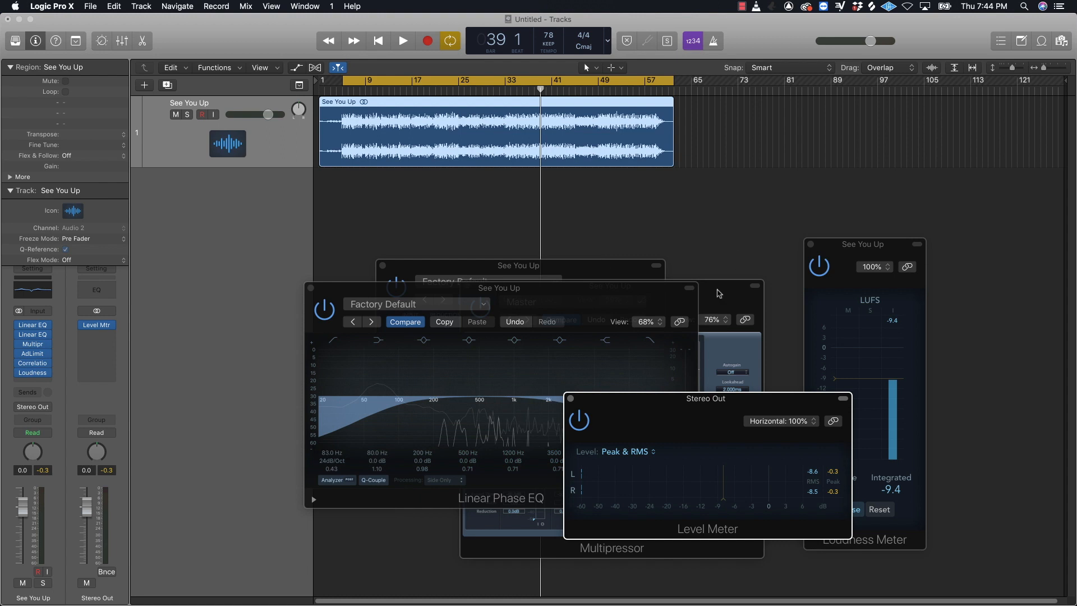
# Step: Spread out the Multipressor, side Linear Phase EQ and Adaptive Limiter windows below the track, with the limiter in front
pyautogui.click(719, 293)
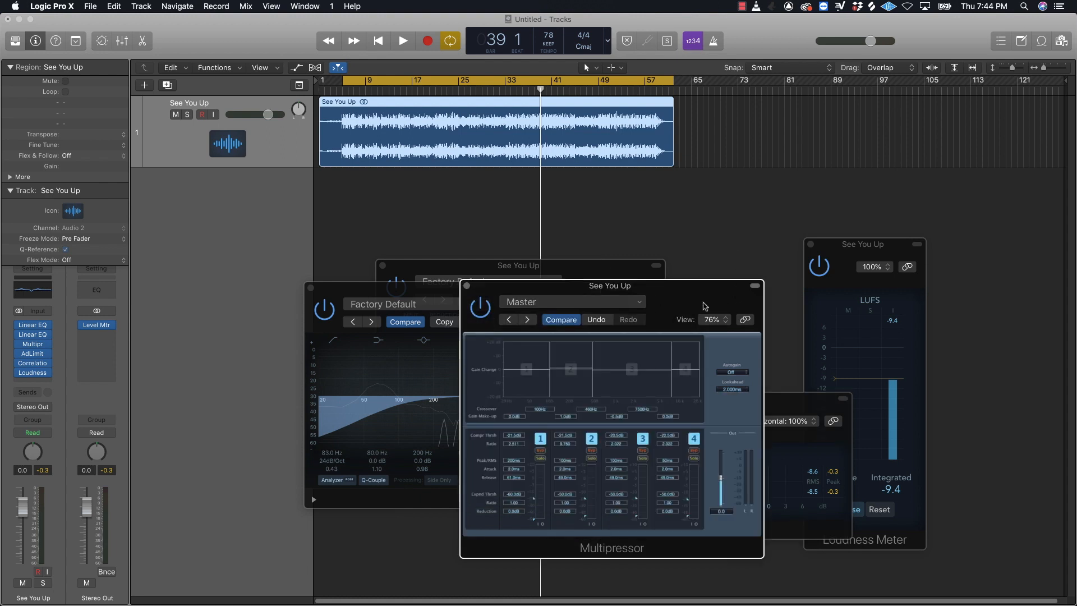
pyautogui.moveTo(705, 306); pyautogui.dragTo(760, 304)
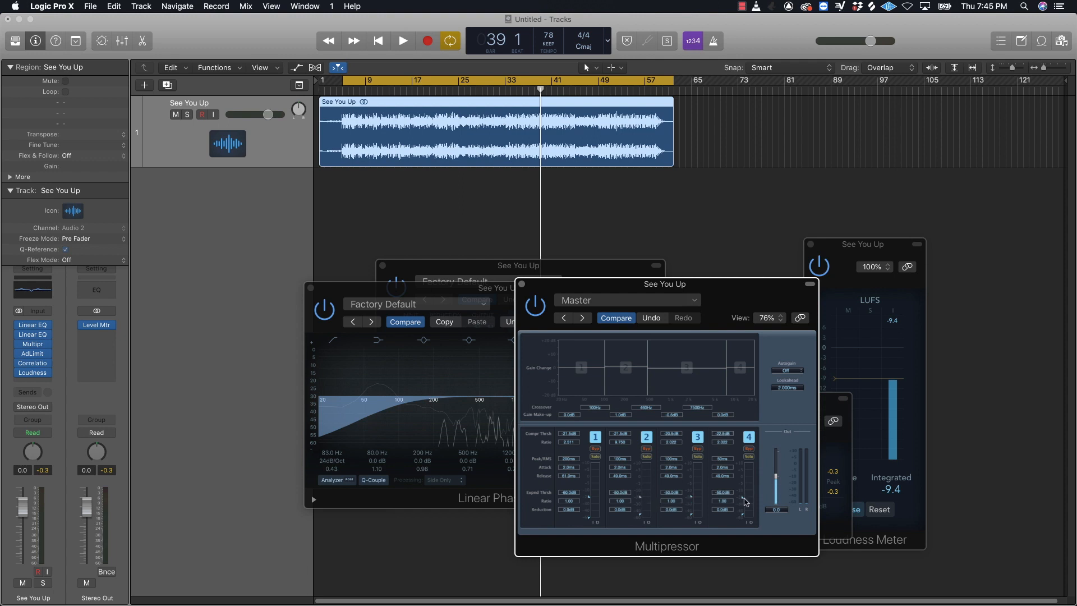
pyautogui.moveTo(732, 299); pyautogui.dragTo(887, 326)
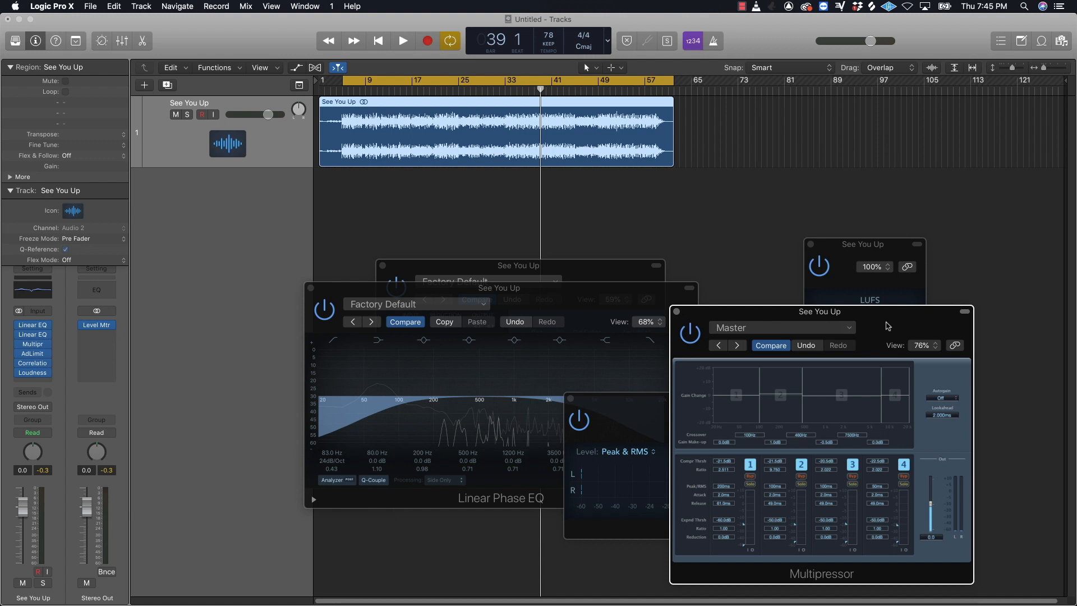
pyautogui.moveTo(590, 299); pyautogui.dragTo(777, 385)
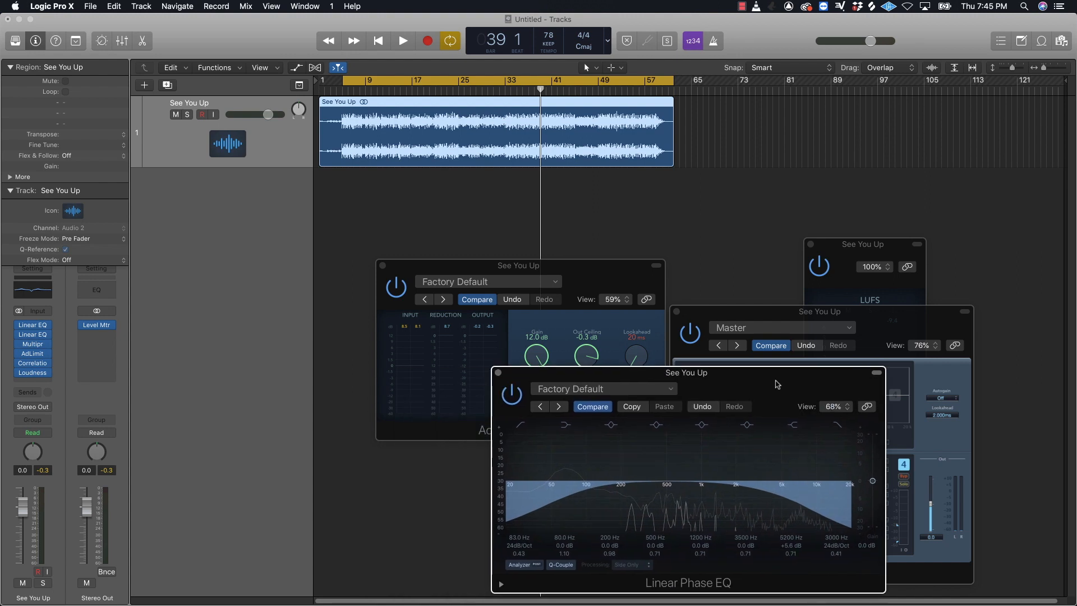
pyautogui.click(611, 289)
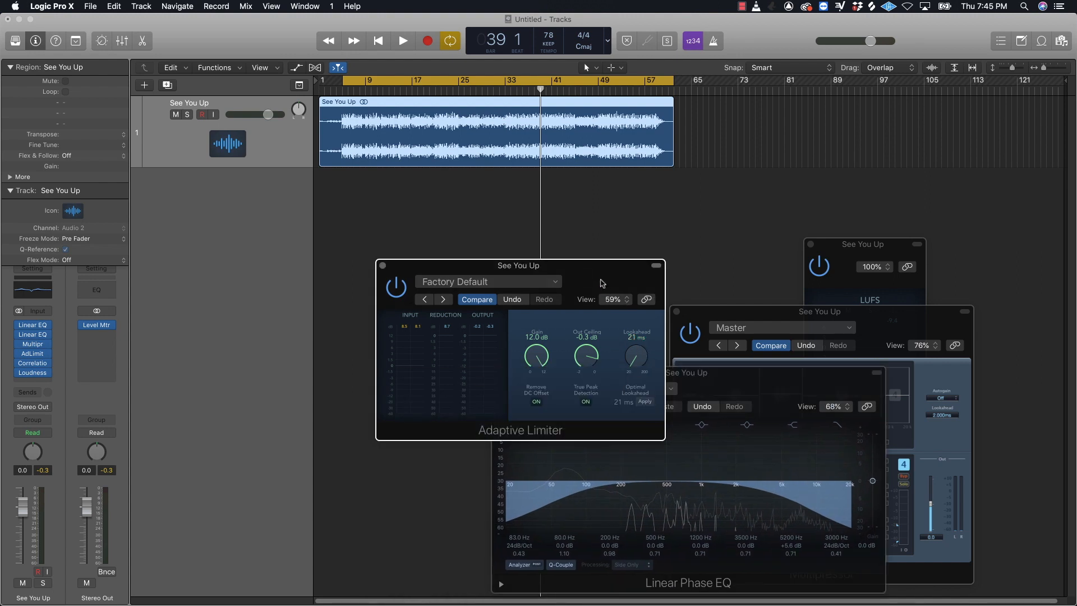
pyautogui.moveTo(597, 275); pyautogui.dragTo(630, 313)
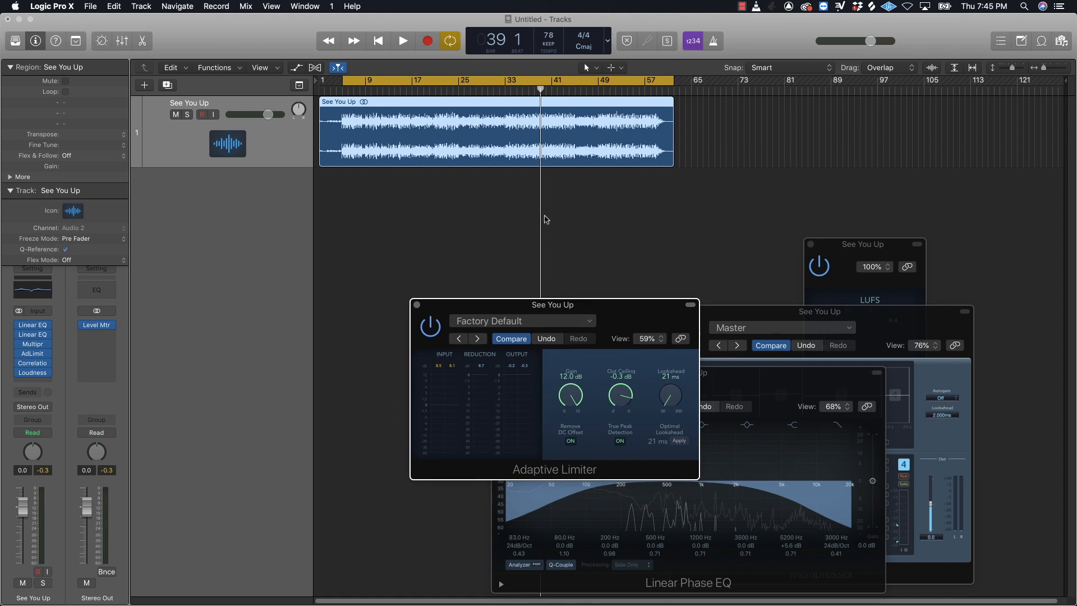
# Step: Play the song and lower the 65 Hz band of the mid-only Linear Phase EQ to +1.3 dB
pyautogui.press('space')
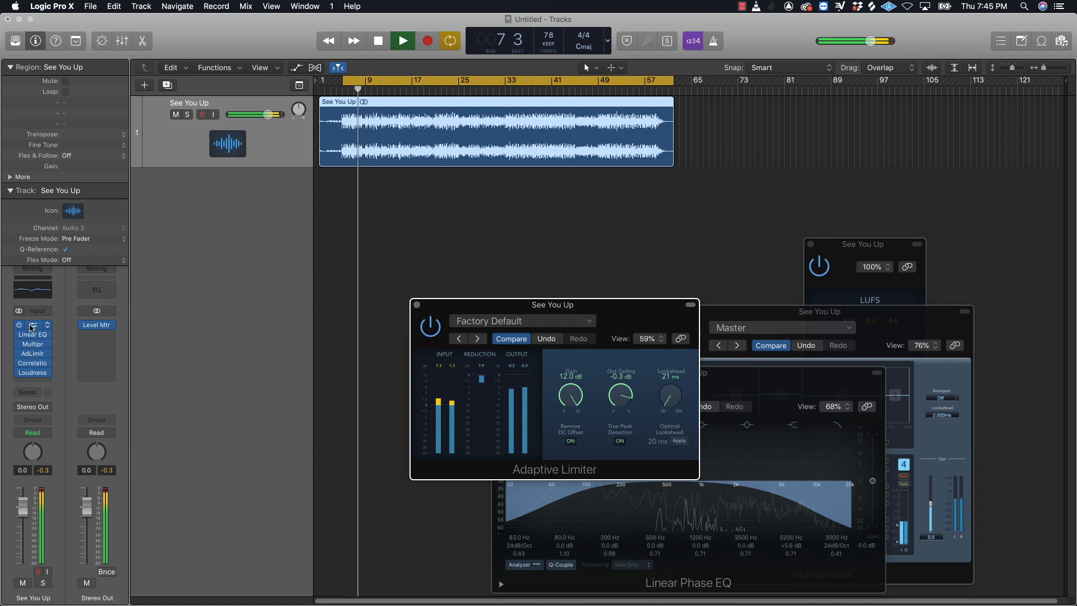
pyautogui.click(31, 326)
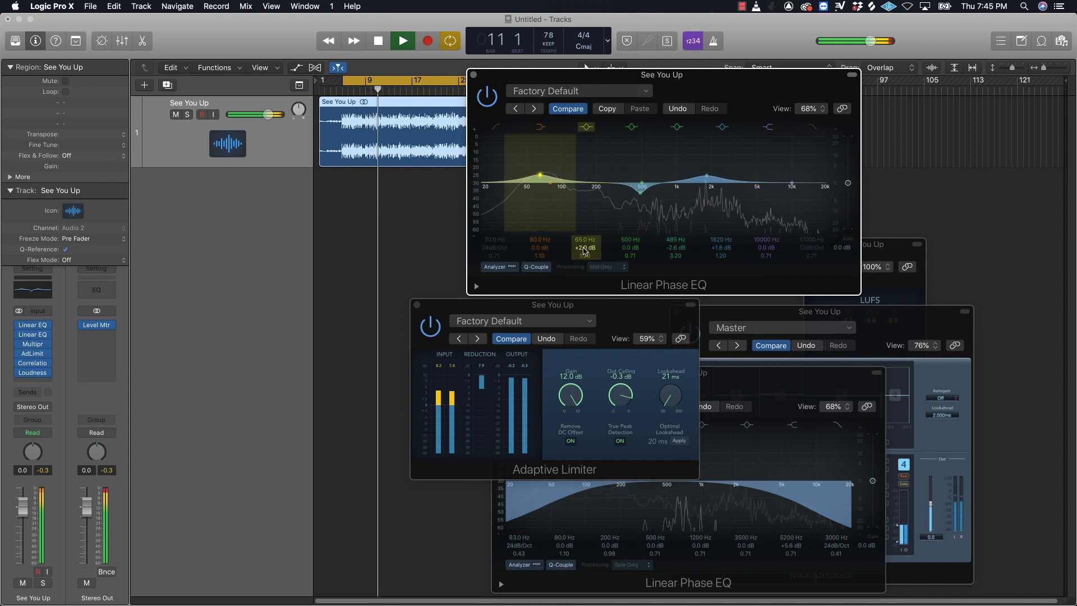
pyautogui.moveTo(584, 248); pyautogui.dragTo(584, 250)
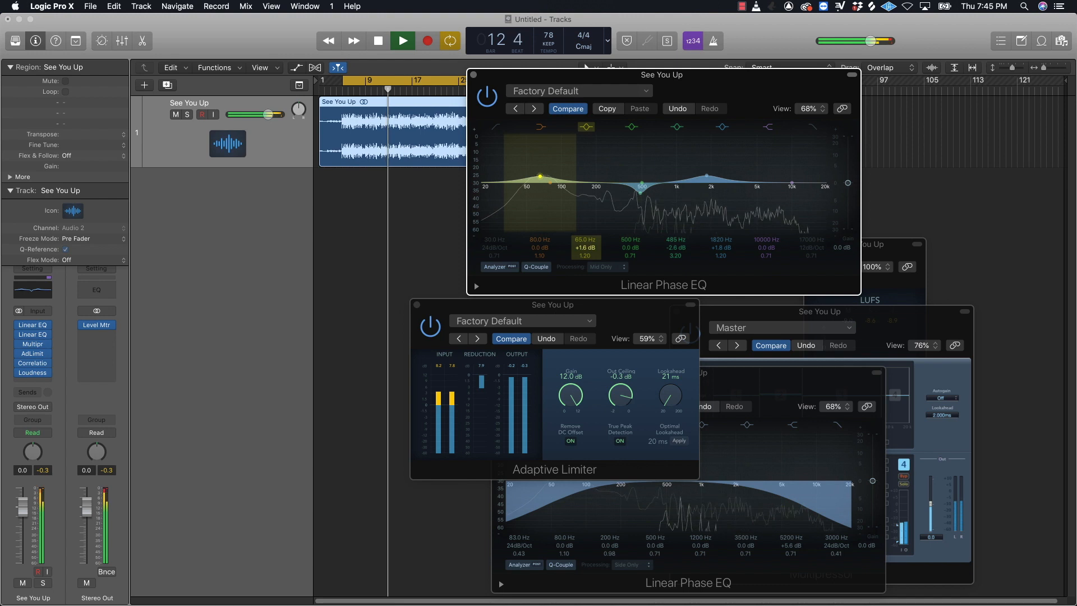
pyautogui.moveTo(584, 250); pyautogui.dragTo(584, 252)
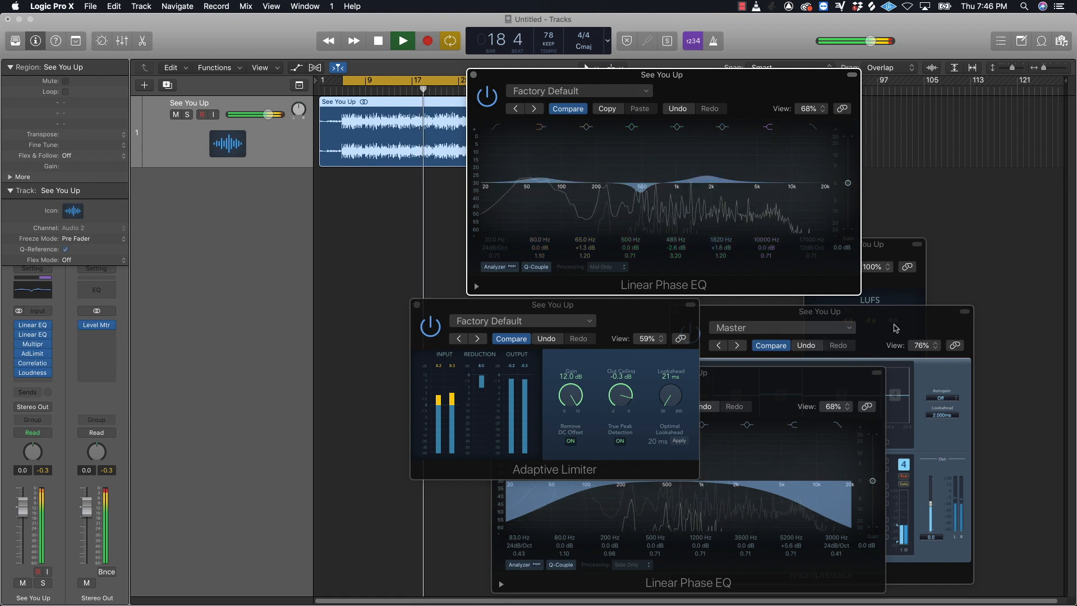
# Step: Bring the Loudness Meter forward, stop playback, and move the meter and the mid Linear Phase EQ clear of the audio region
pyautogui.click(896, 280)
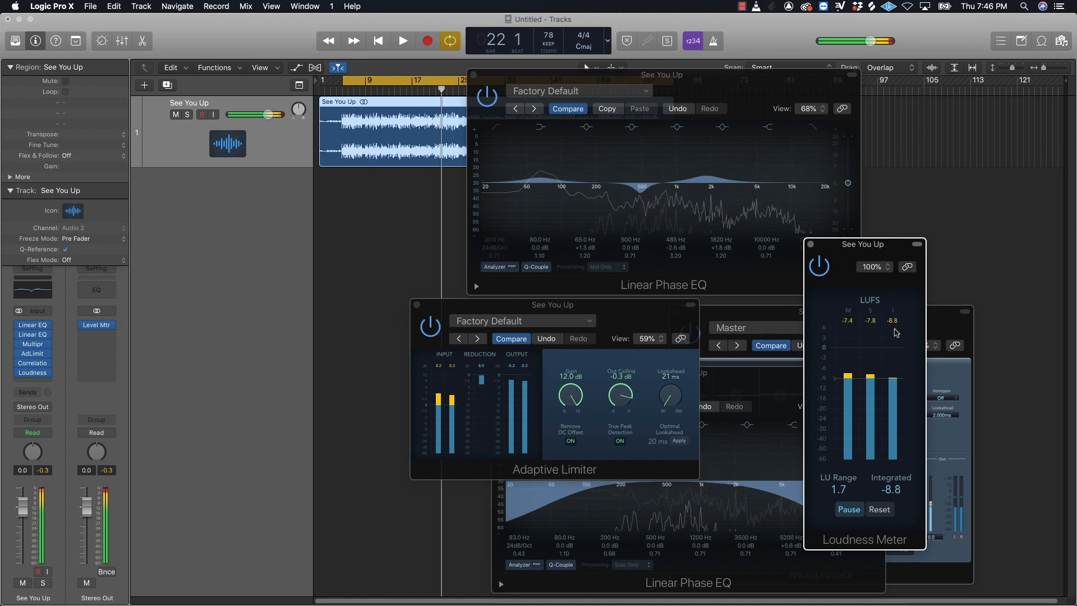
pyautogui.press('space')
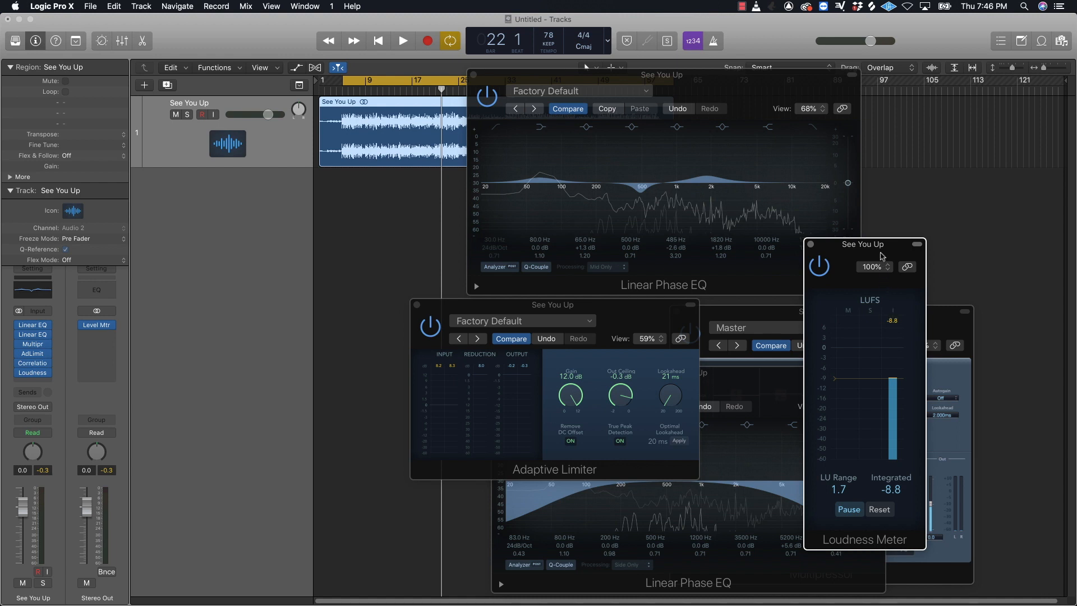
pyautogui.moveTo(883, 246); pyautogui.dragTo(929, 213)
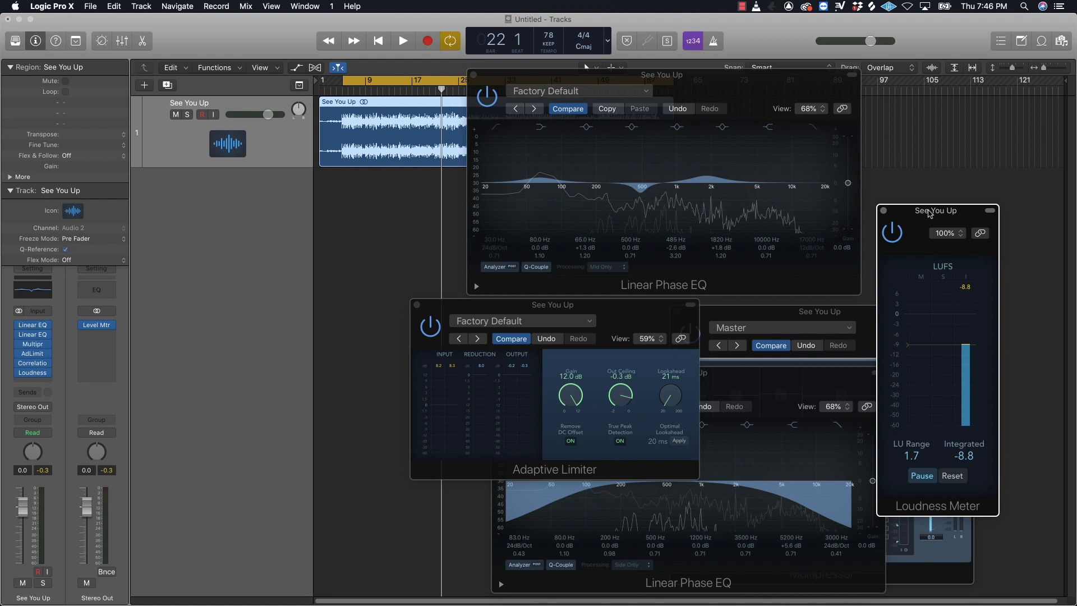
pyautogui.moveTo(929, 213); pyautogui.dragTo(303, 249)
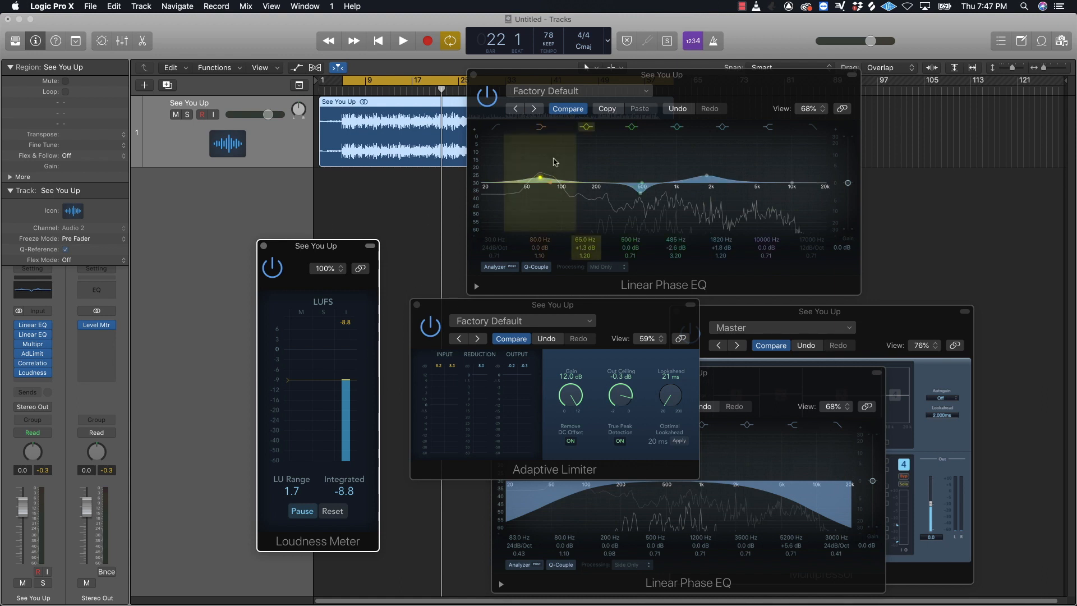
pyautogui.moveTo(743, 87); pyautogui.dragTo(375, 404)
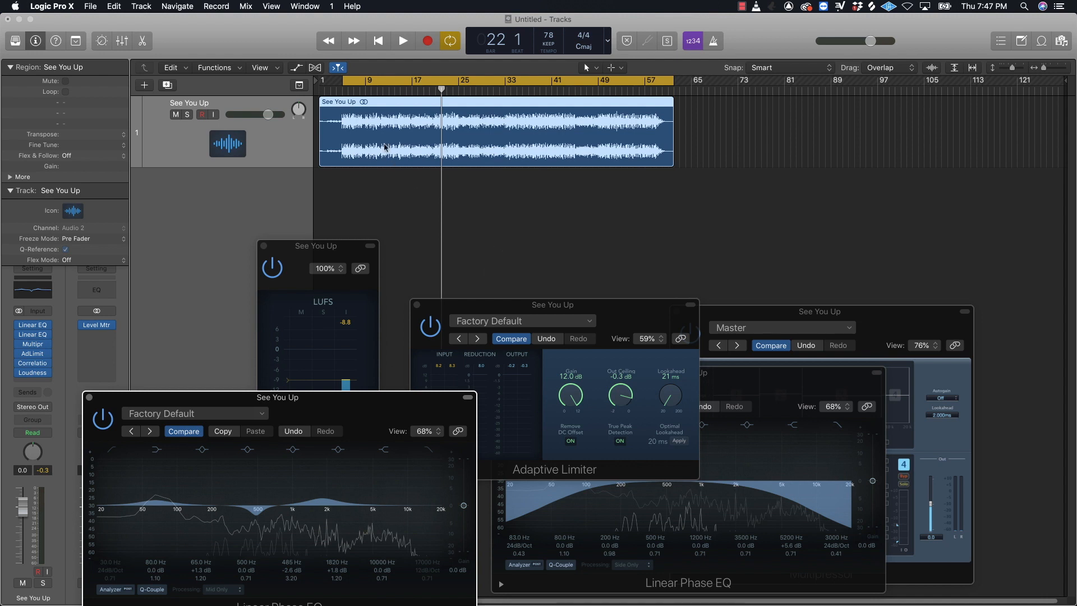
# Step: Extend the cycle range's start back to bar 1 and open the bounce settings for the project
pyautogui.moveTo(344, 81); pyautogui.dragTo(315, 81)
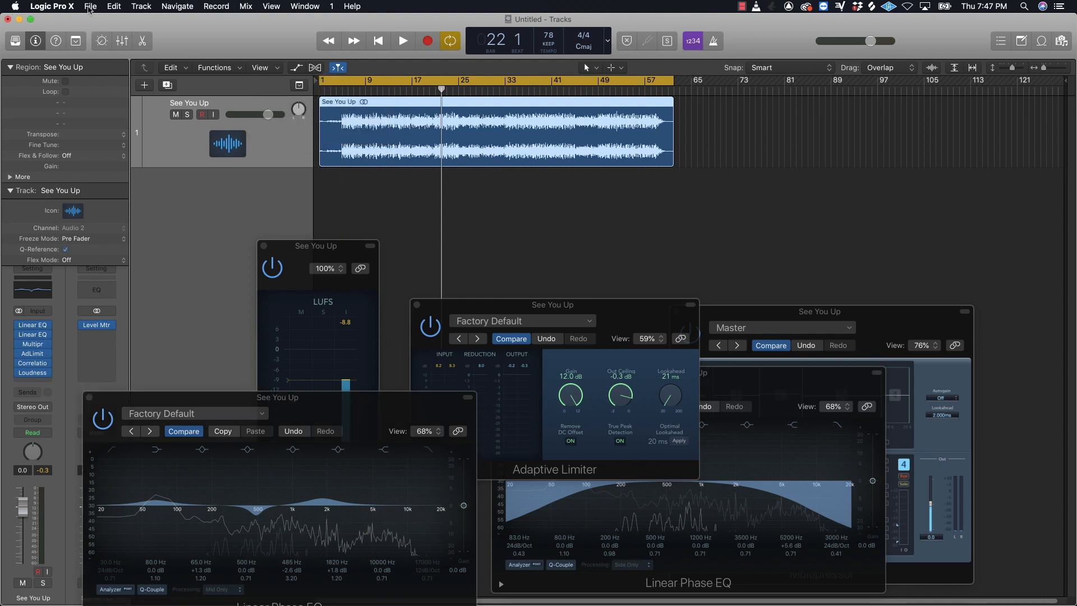
pyautogui.click(90, 7)
pyautogui.moveTo(129, 257)
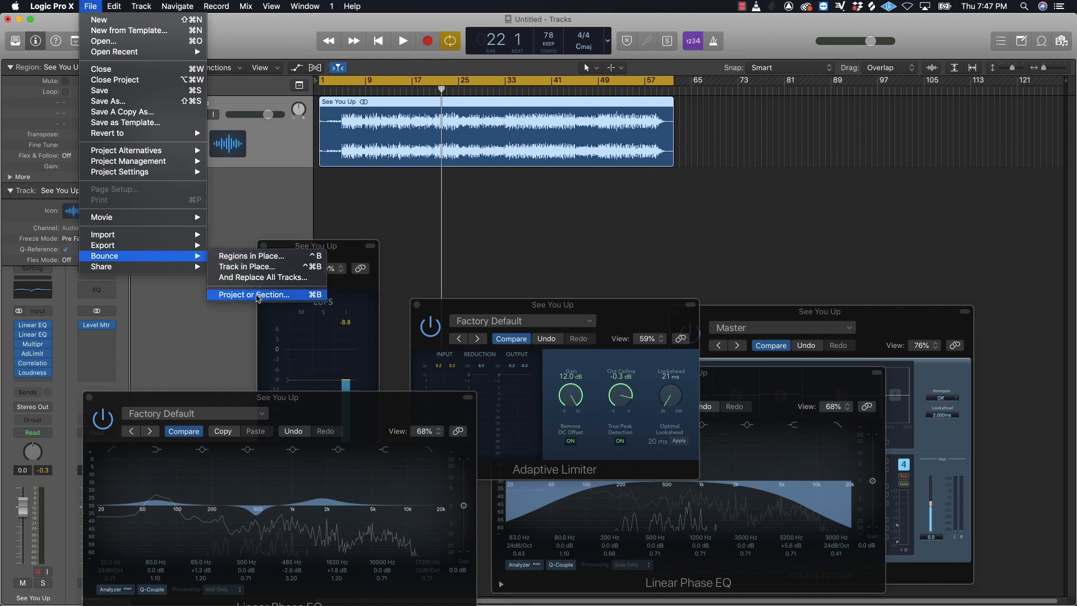
pyautogui.click(258, 295)
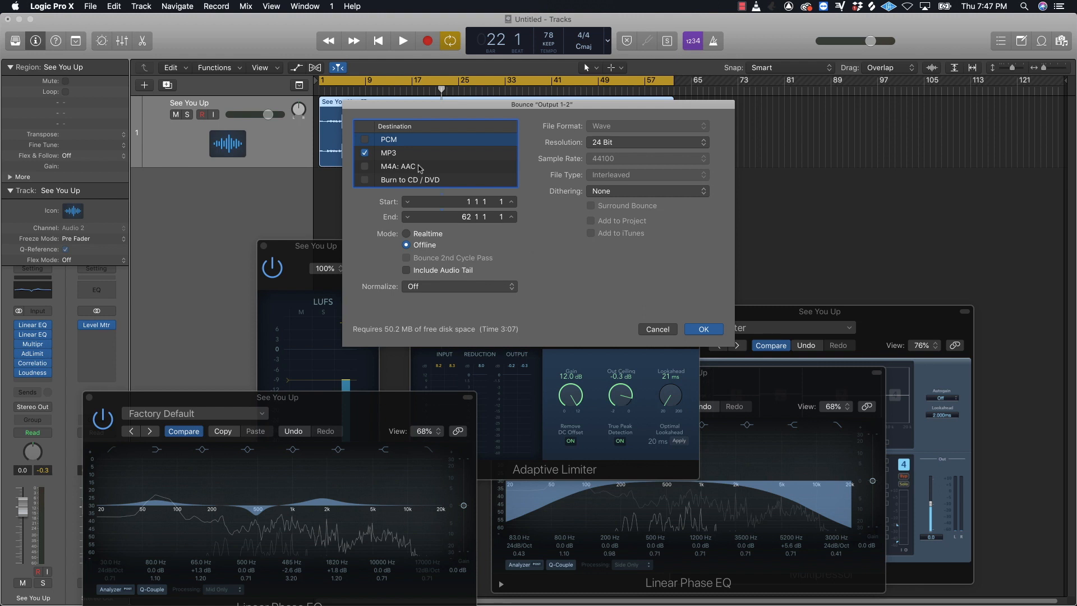
# Step: Add PCM to MP3 as a bounce destination and set the PCM dithering to POW-r #1 (Dithering)
pyautogui.click(391, 153)
pyautogui.click(366, 140)
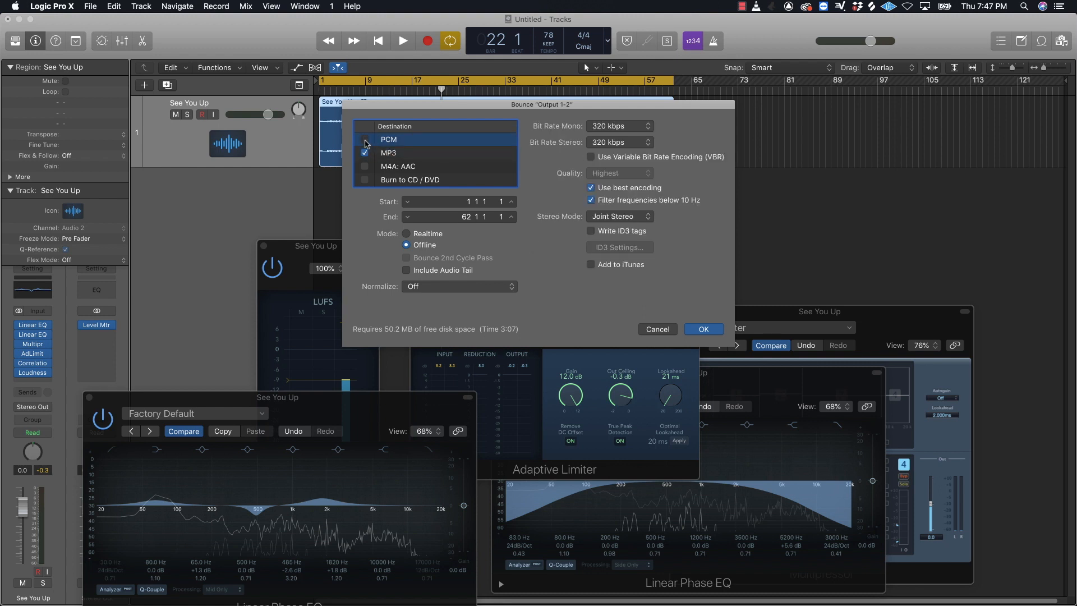
pyautogui.click(399, 153)
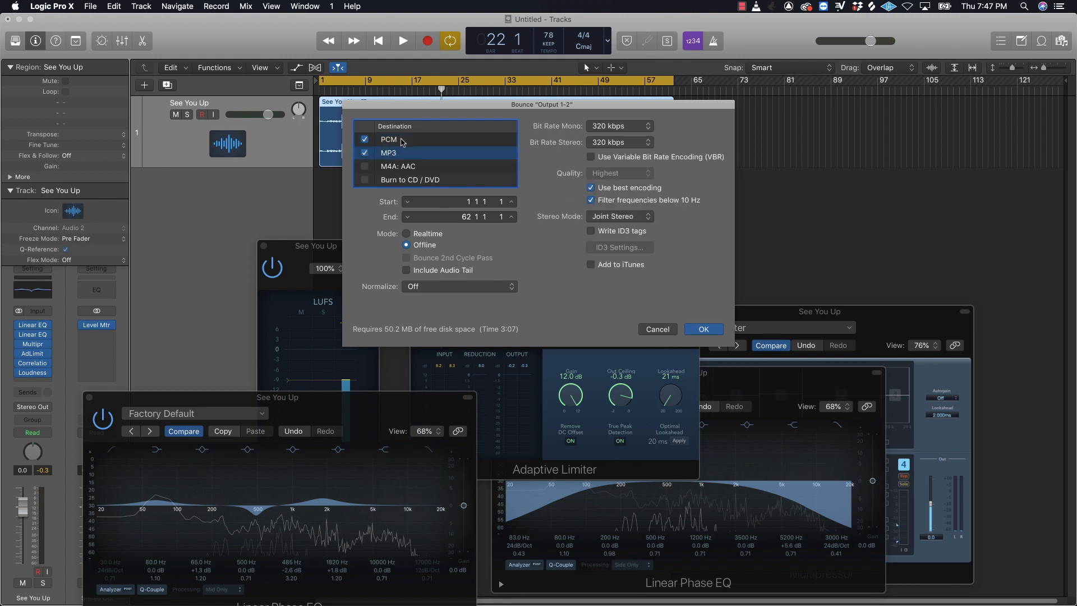
pyautogui.click(403, 143)
pyautogui.click(401, 153)
pyautogui.click(384, 141)
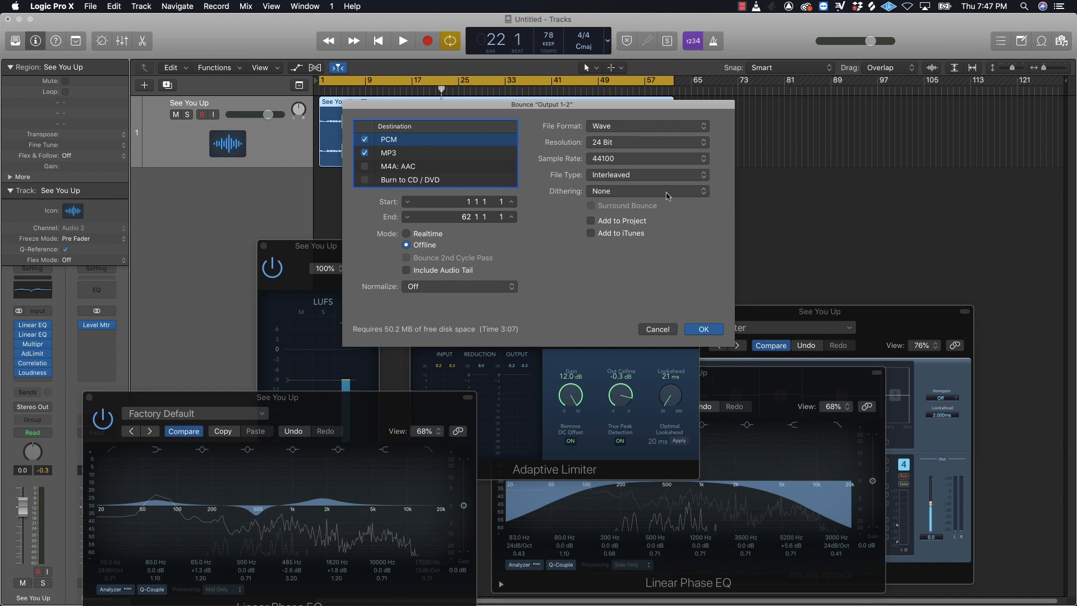
pyautogui.click(682, 195)
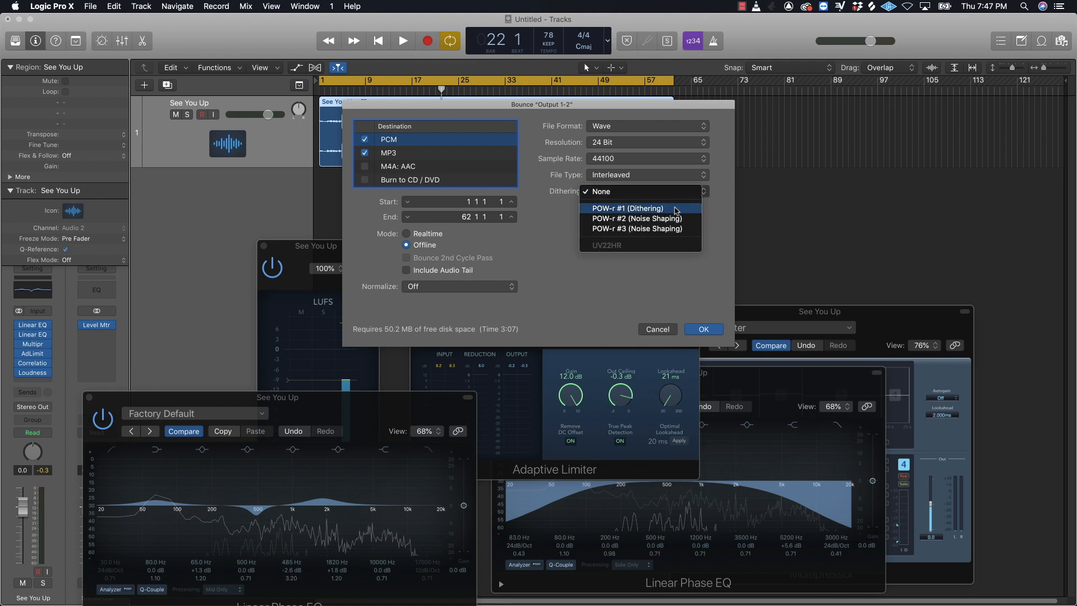
pyautogui.click(676, 209)
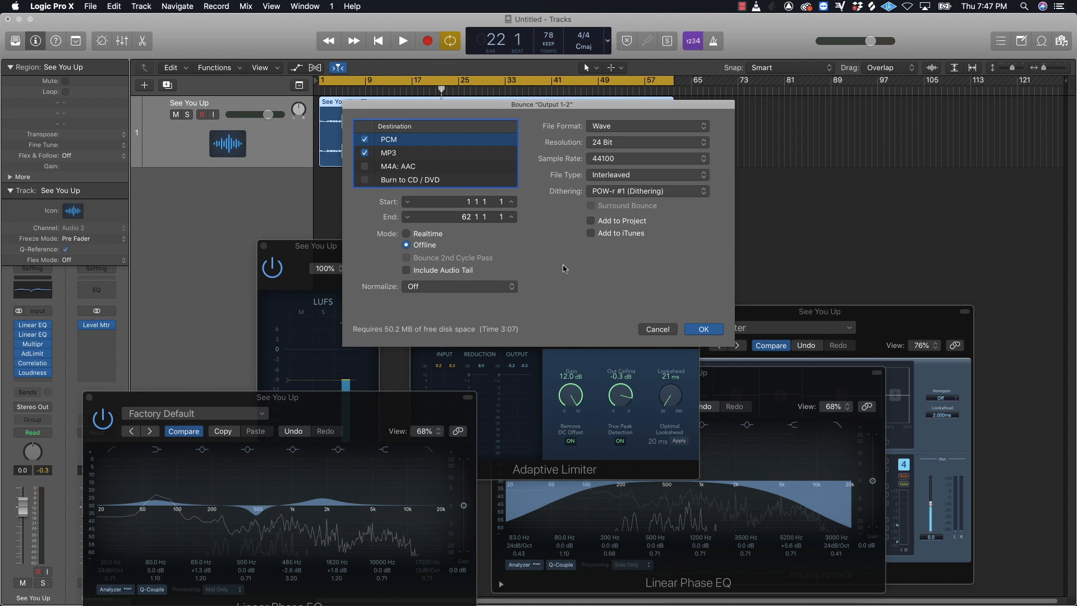
# Step: Accept the bounce settings and bounce the song to the Desktop as "See You Up Mastered"
pyautogui.click(699, 330)
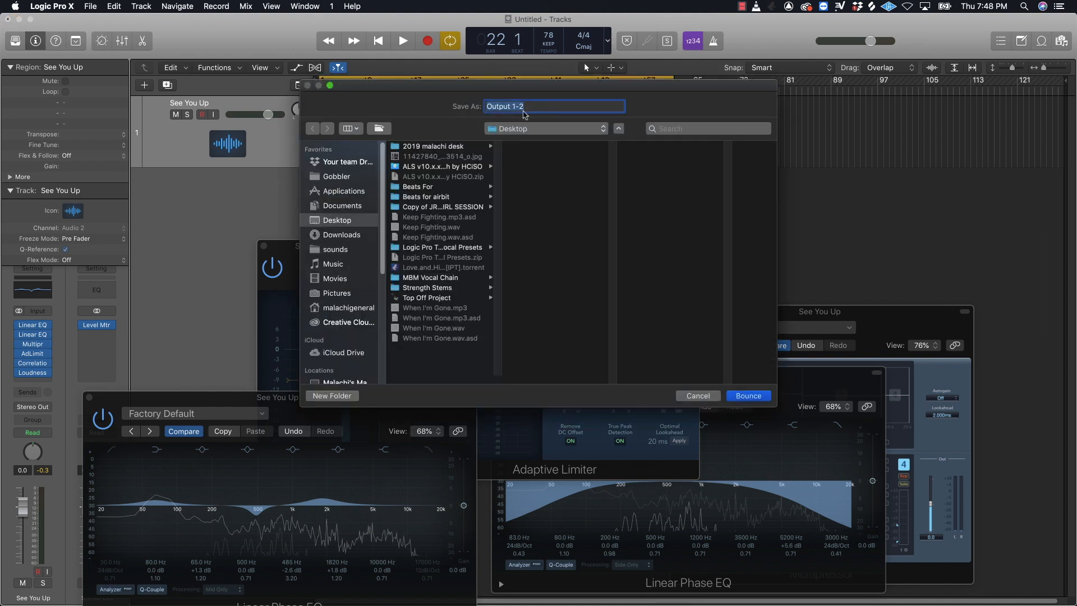
pyautogui.write('See You Up Mastered')
pyautogui.click(735, 396)
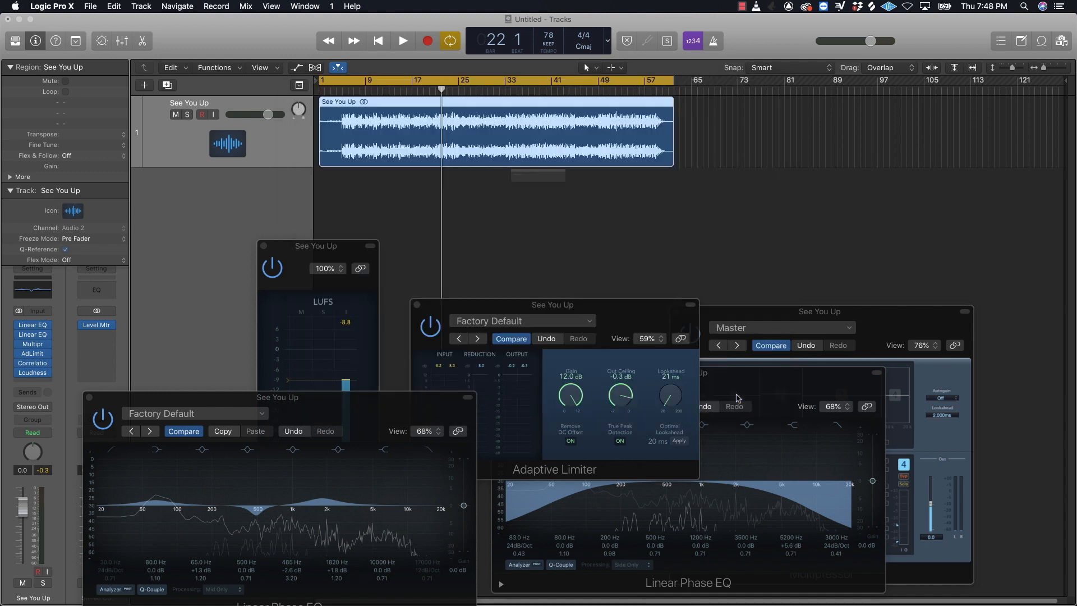